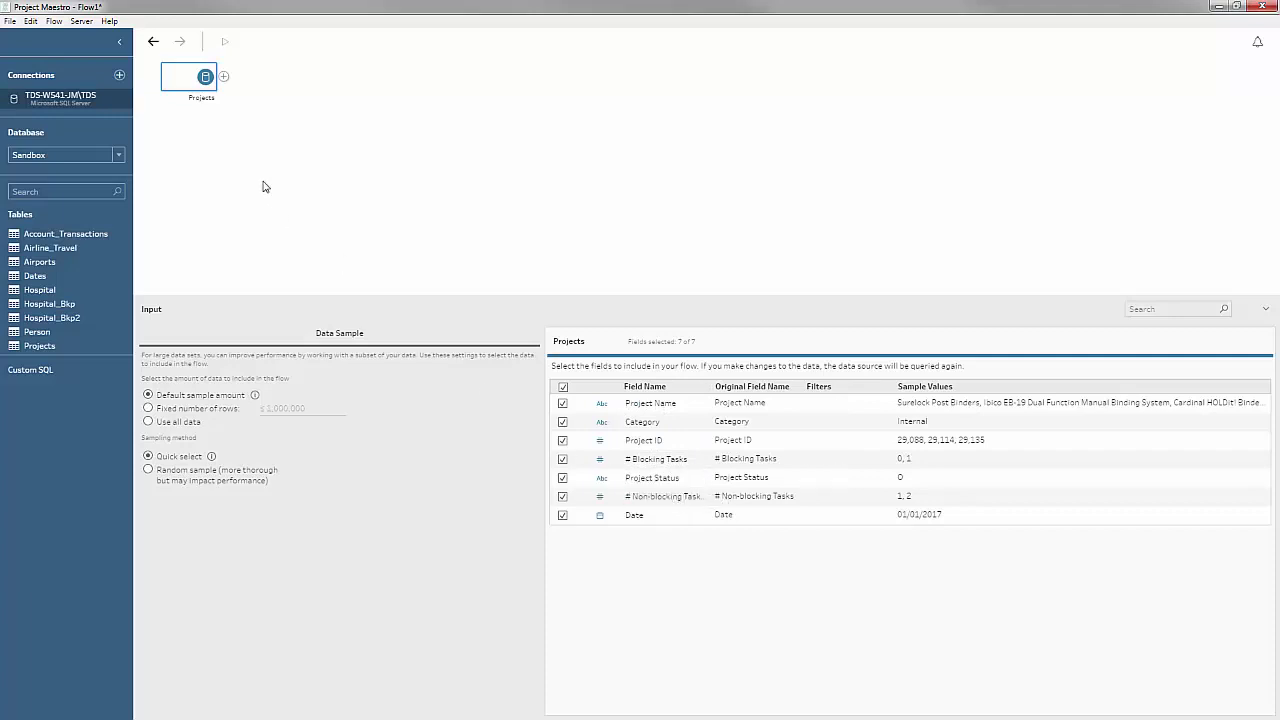
Add a Clean 1 step after the Projects input, then begin a new data connection
left_click(224, 77)
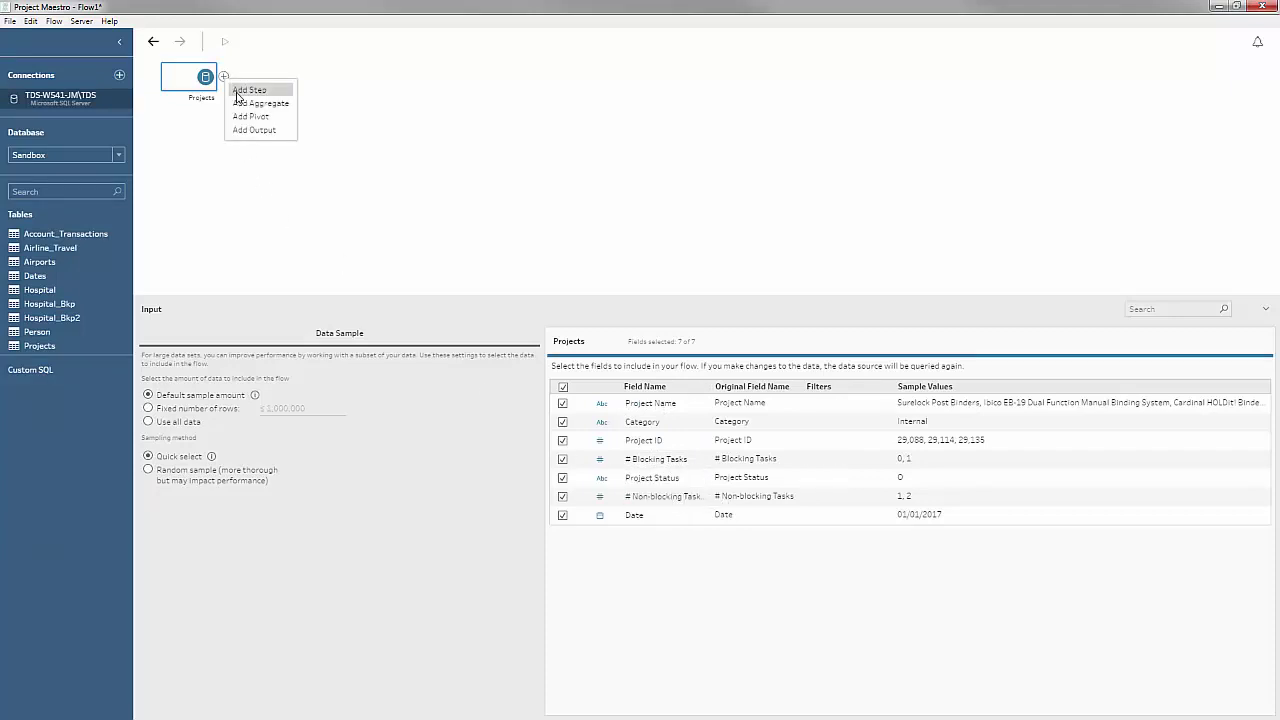
left_click(249, 90)
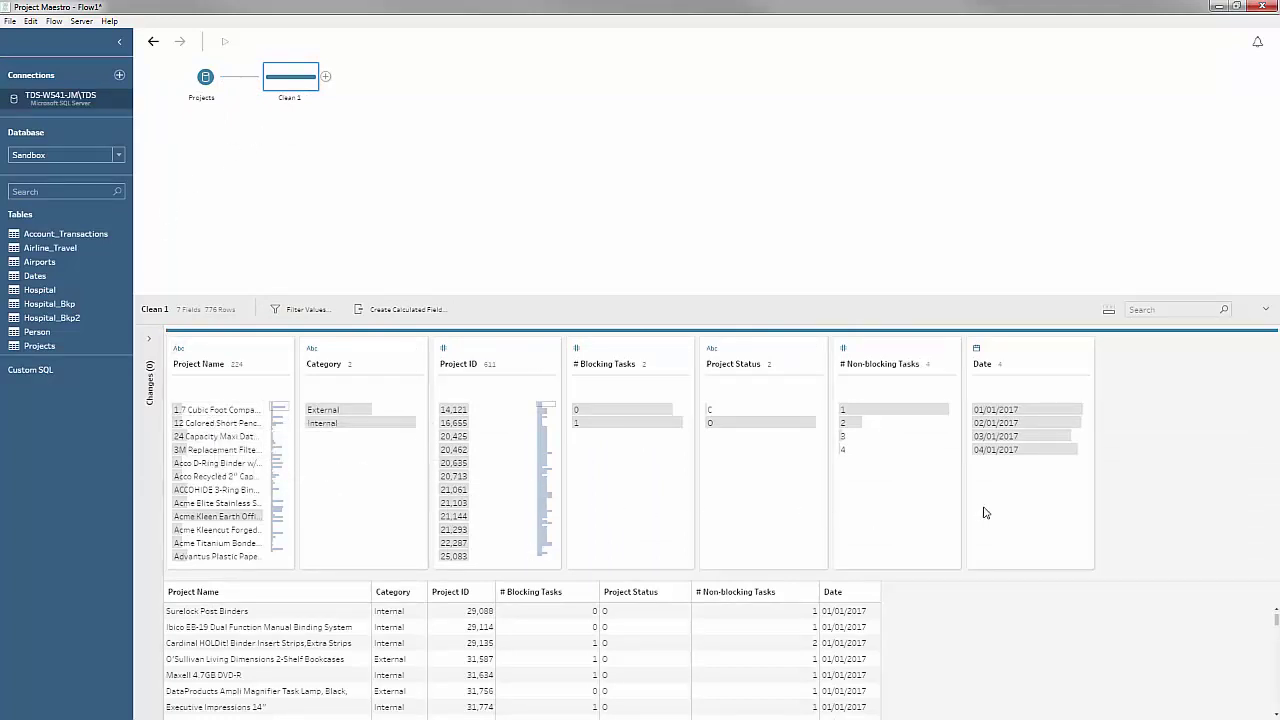
left_click(120, 76)
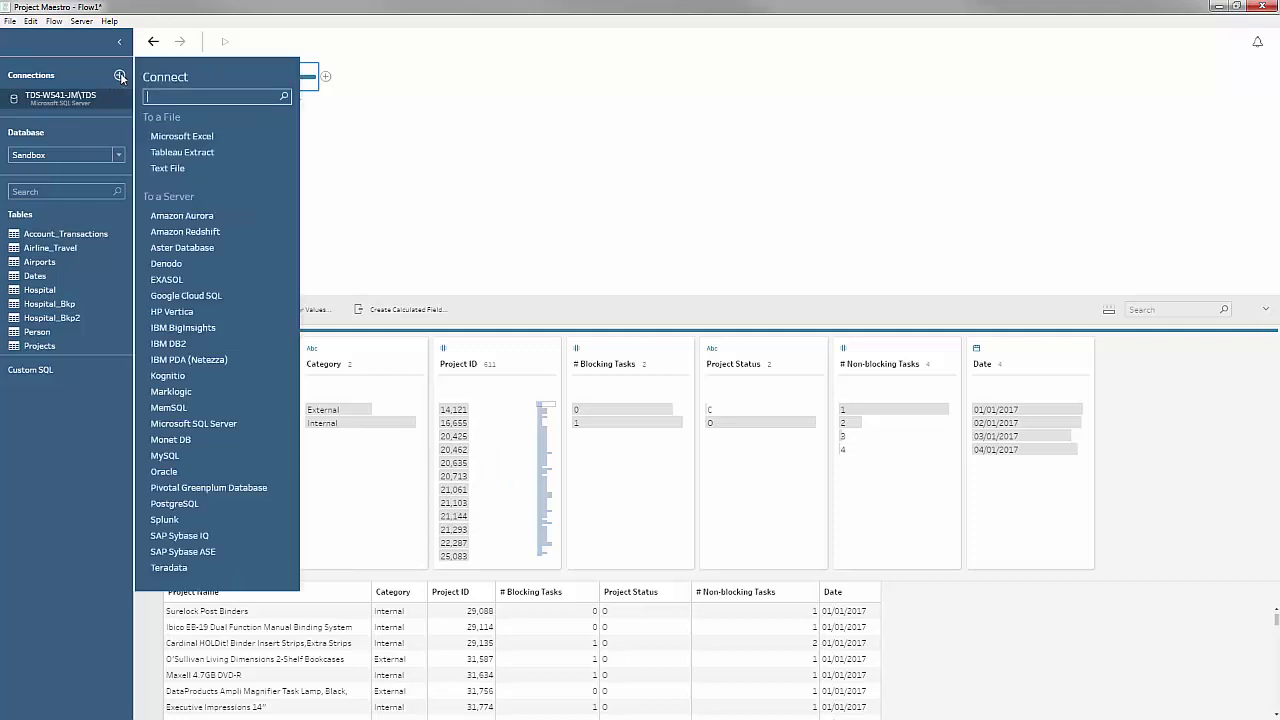
Connect 2017-01-01 Manual.csv as a text input that wildcard-unions all four monthly Manual files
left_click(165, 170)
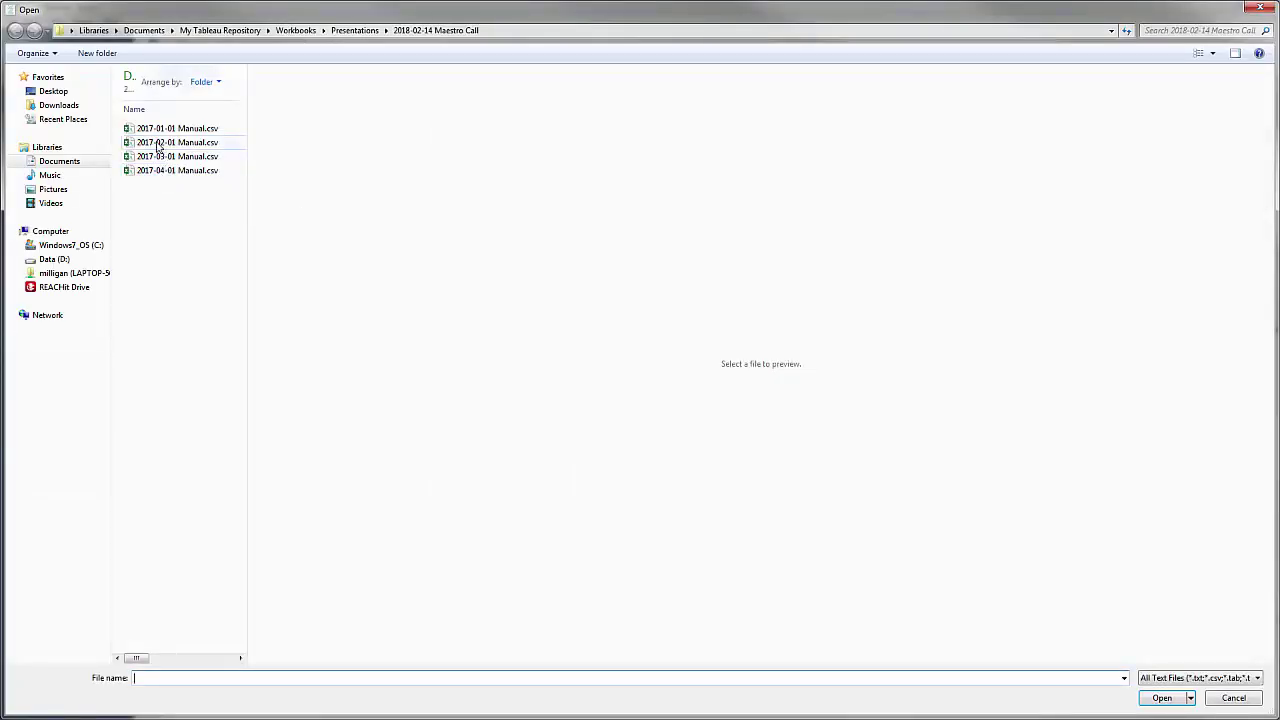
double_click(167, 133)
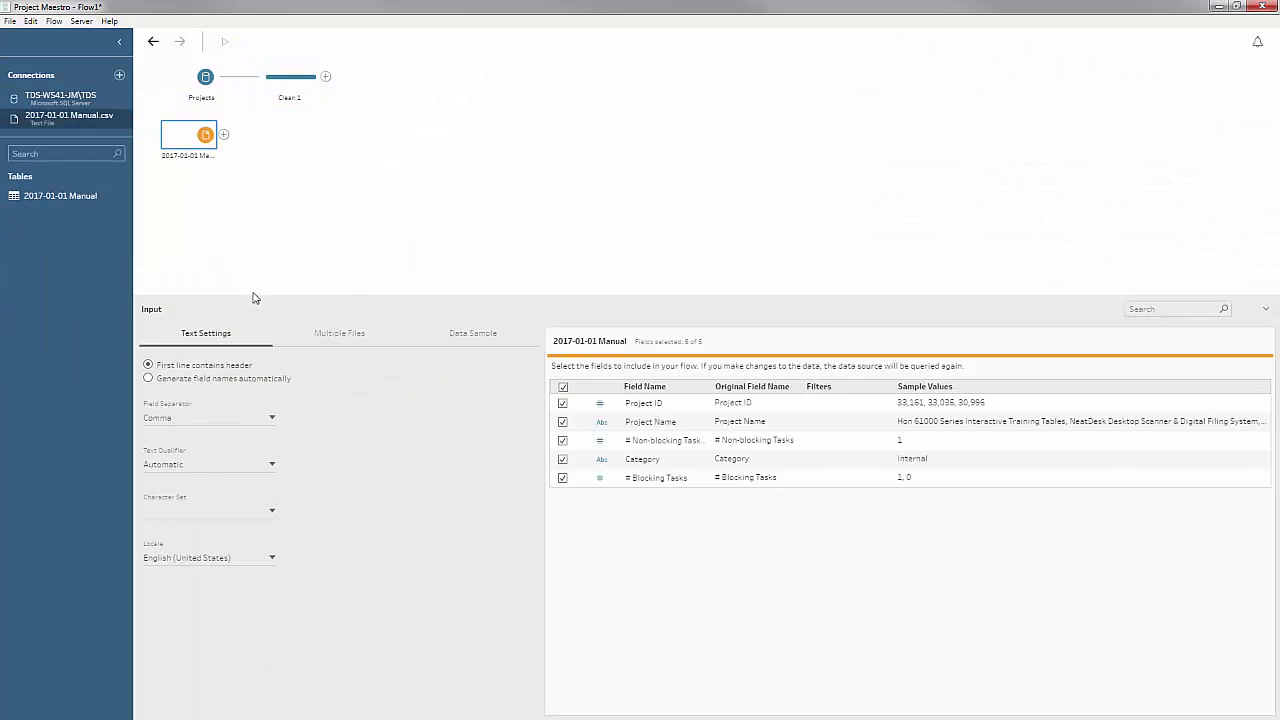
left_click(340, 340)
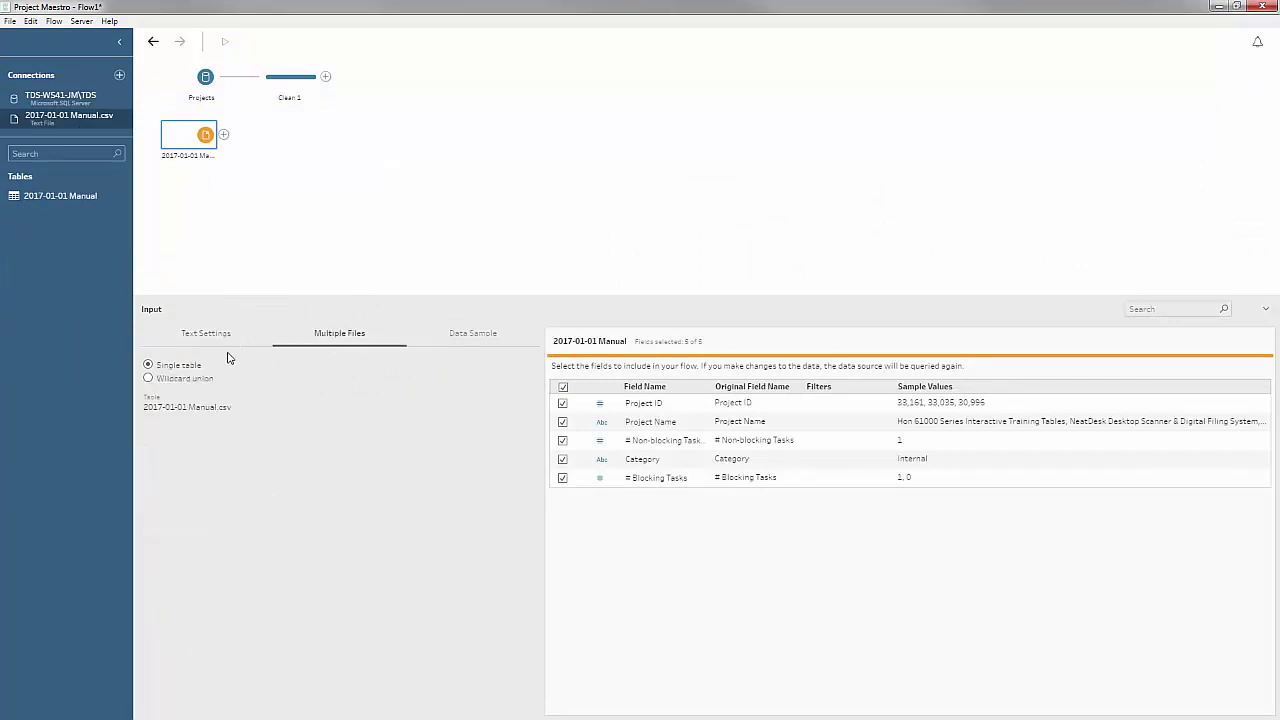
left_click(190, 380)
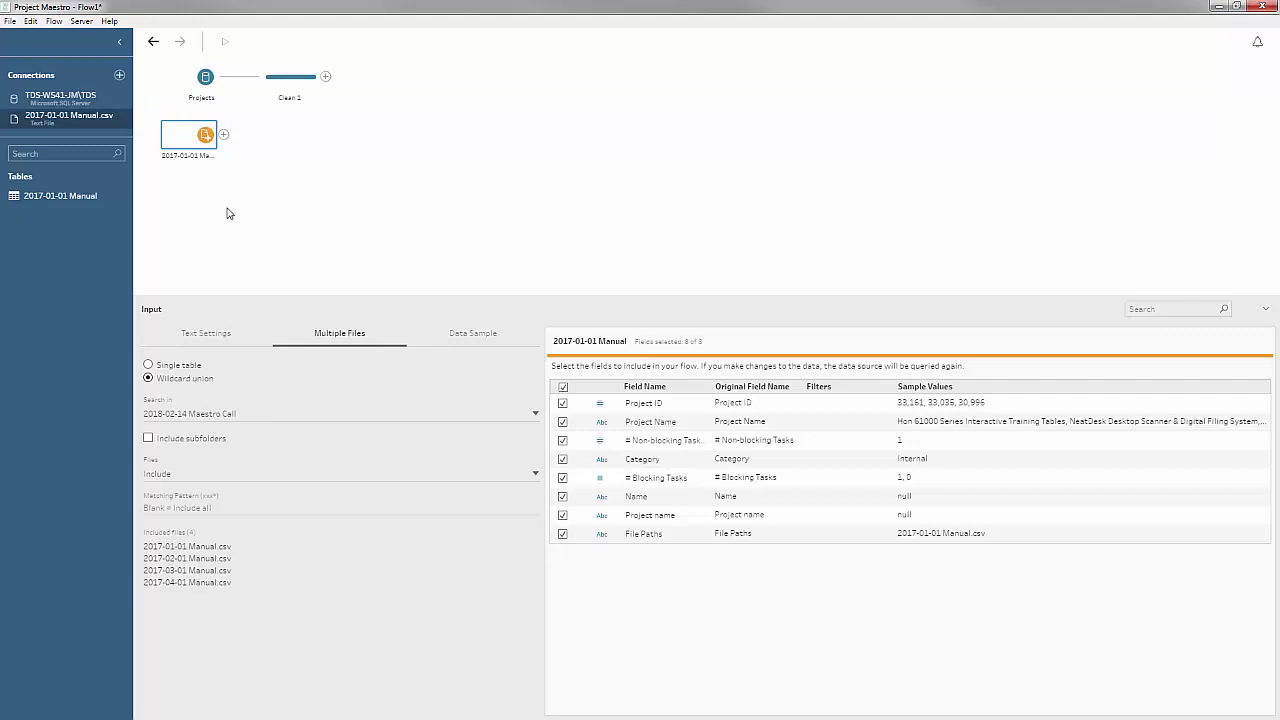
left_click(224, 135)
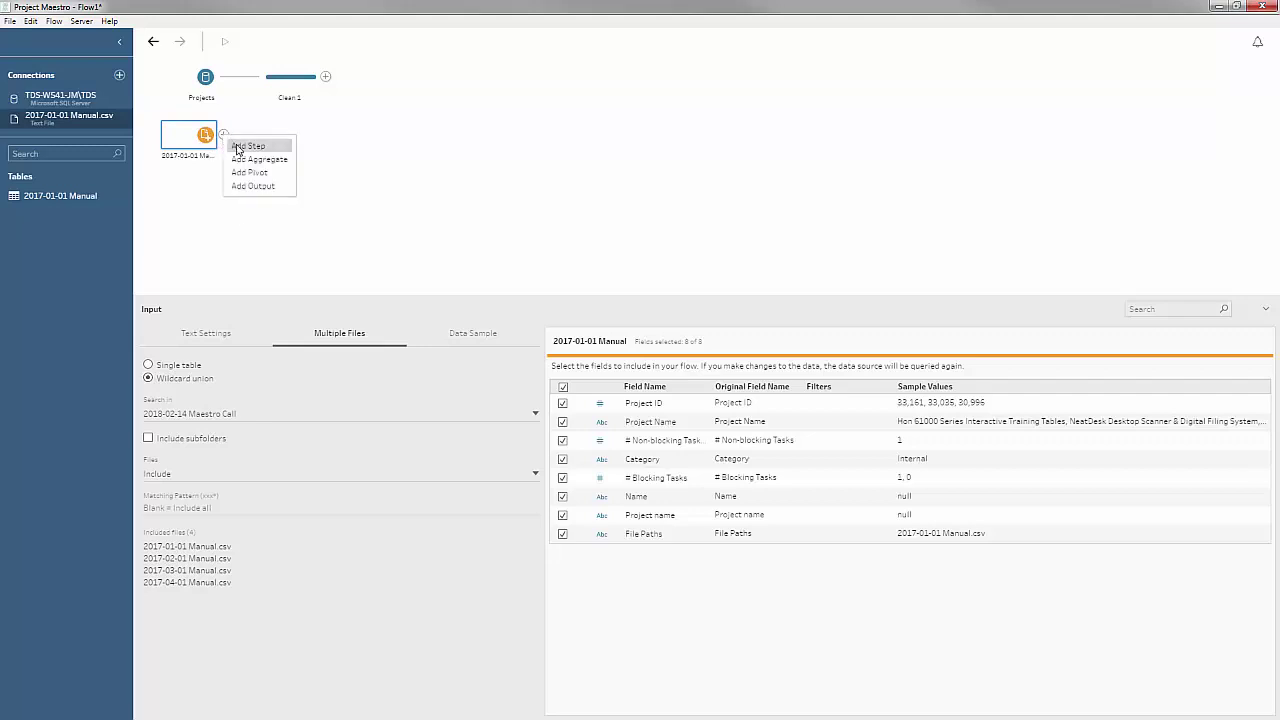
Add a Clean 2 step after the Manual input and select Project Name, Name and Project name
left_click(246, 146)
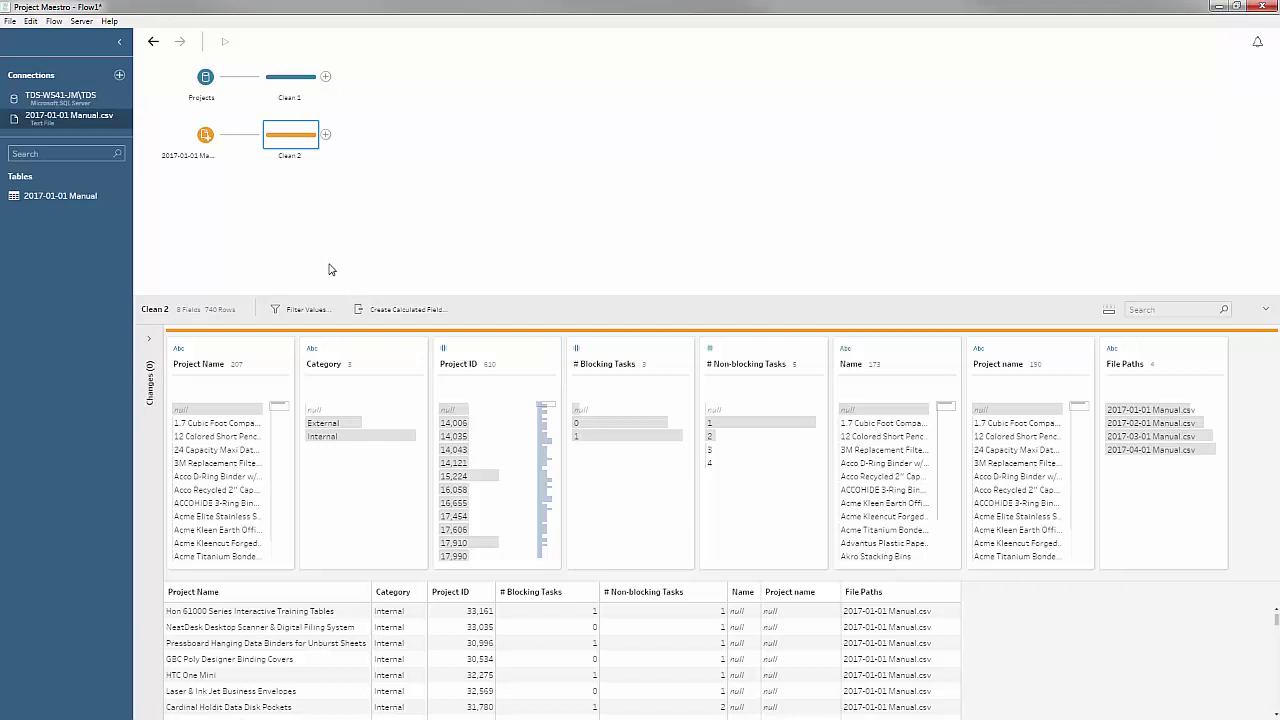
left_click(227, 348)
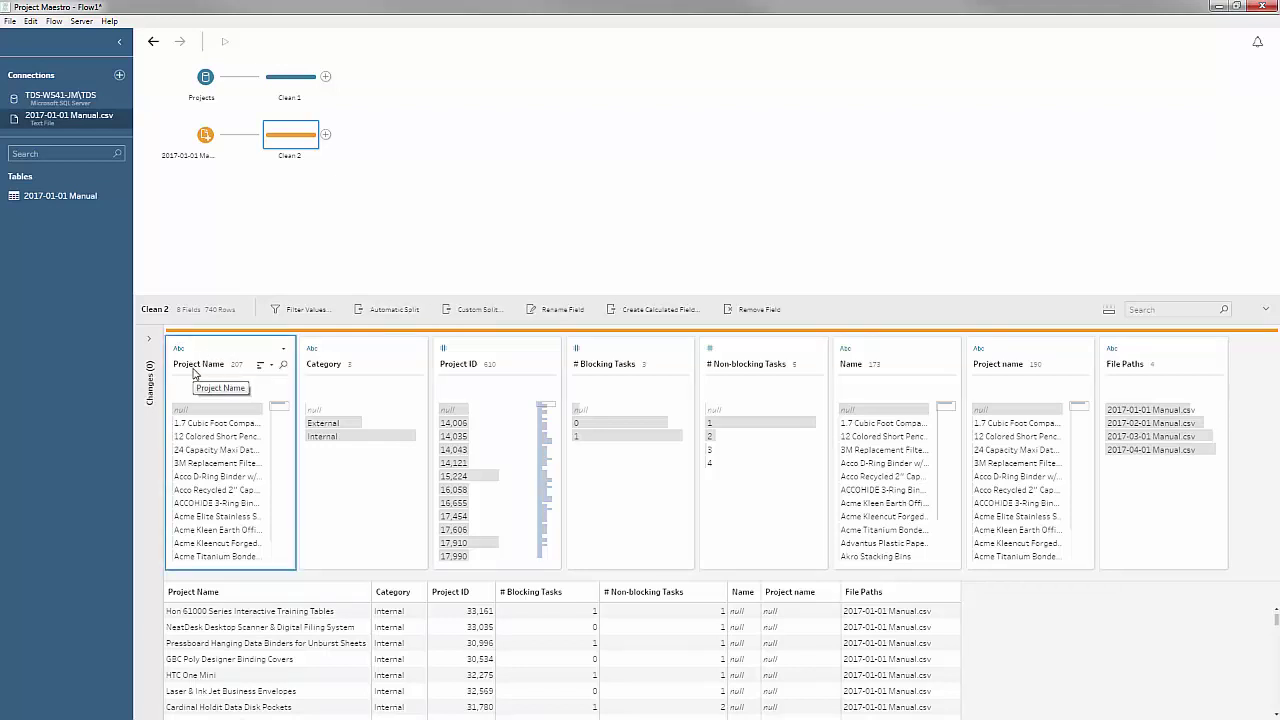
left_click(893, 348, "ctrl")
left_click(1003, 352, "ctrl")
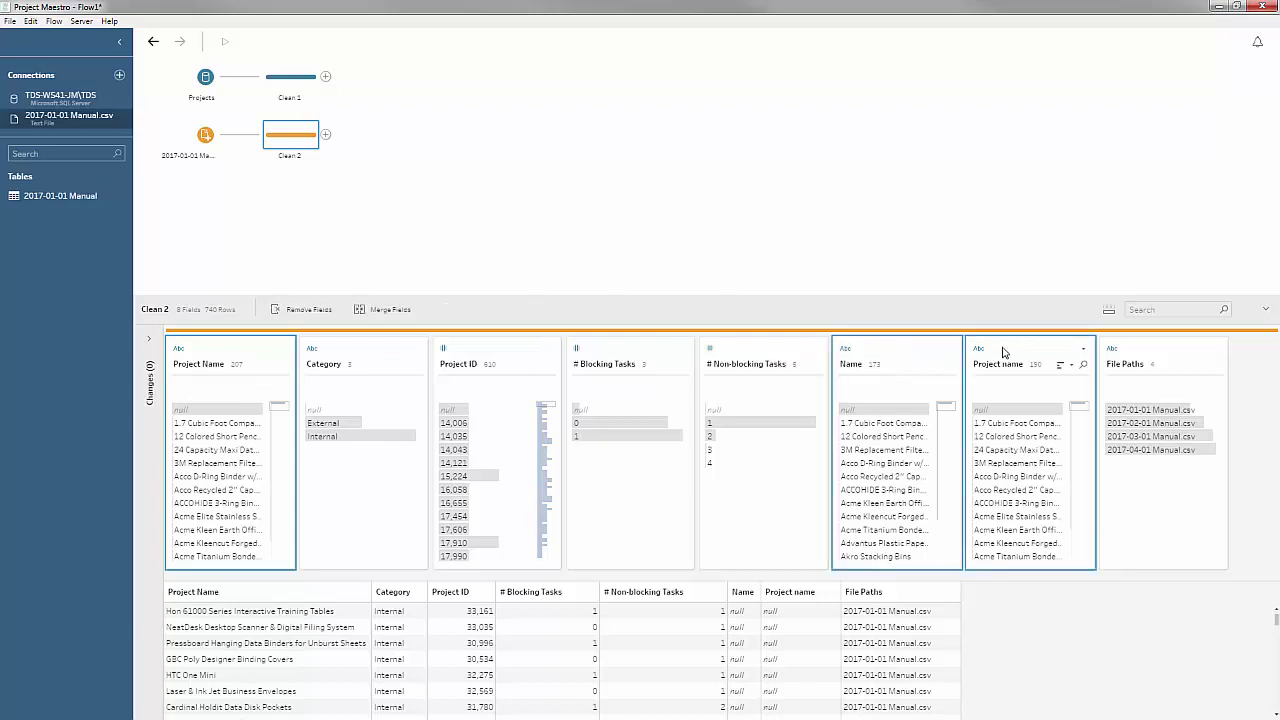
Merge the Project Name, Name and Project name cards into one field called Project Name
right_click(1004, 349)
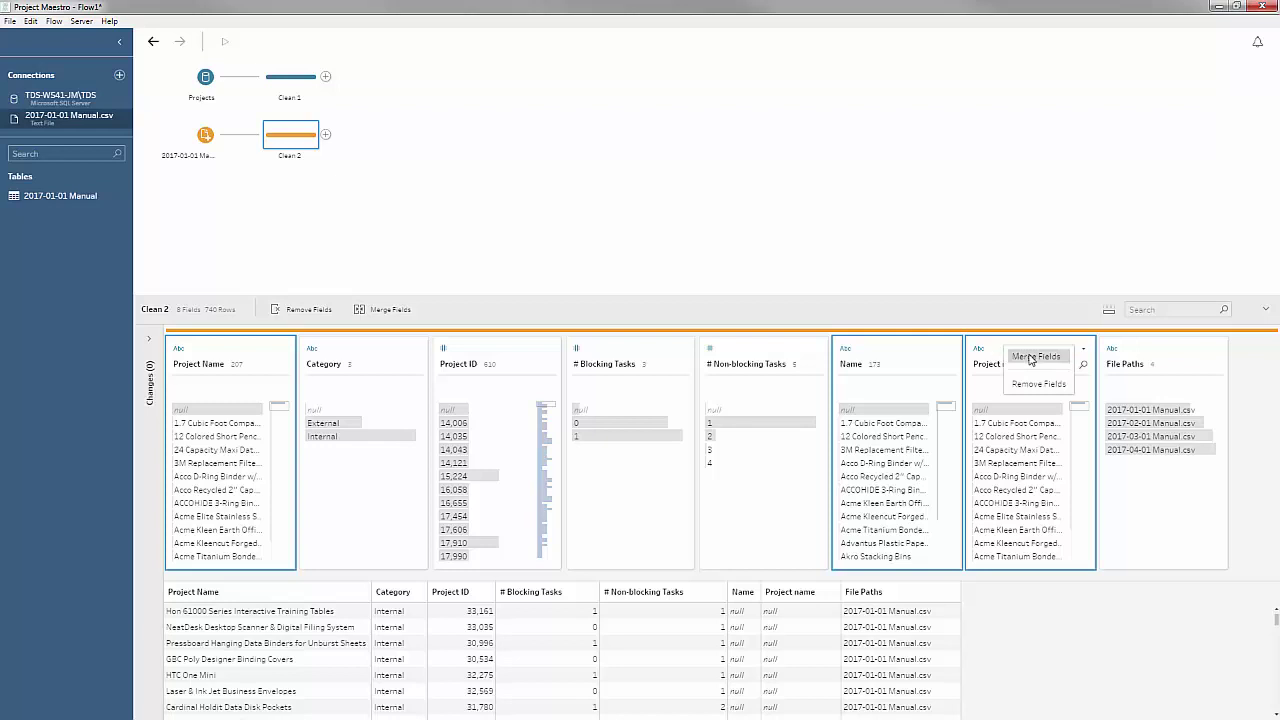
left_click(1030, 358)
double_click(212, 366)
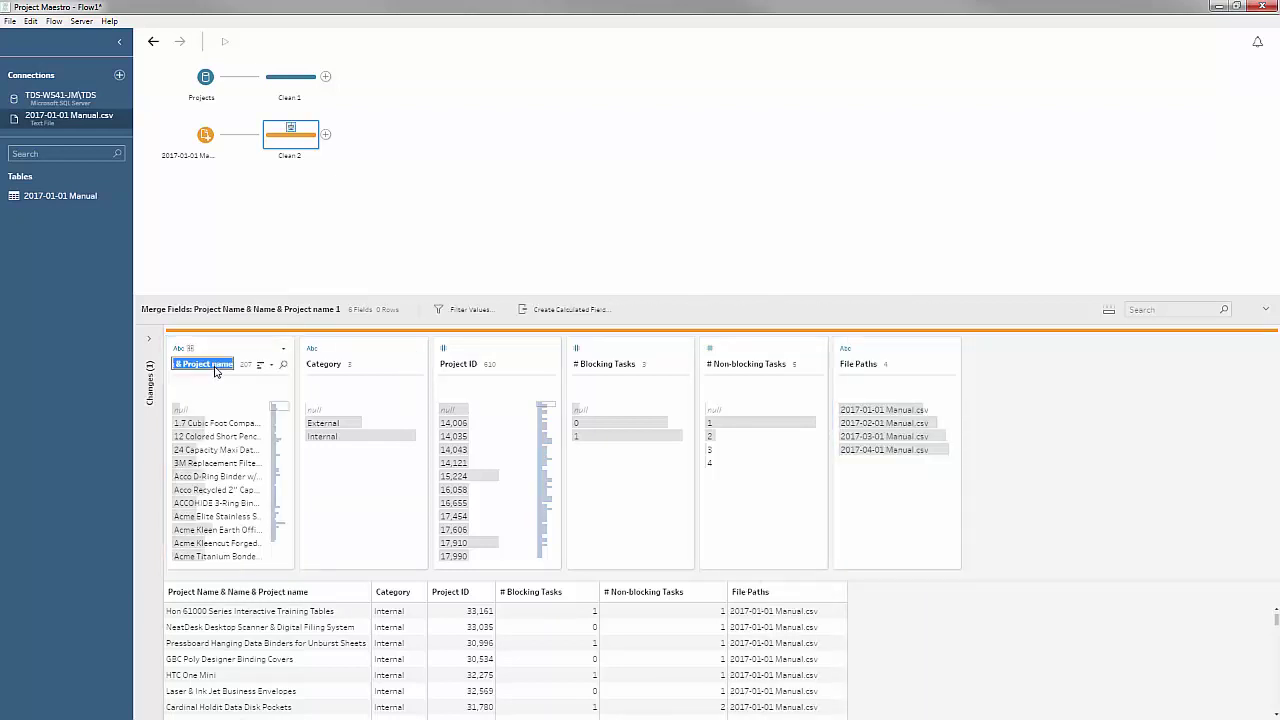
type("Pr")
key("Return")
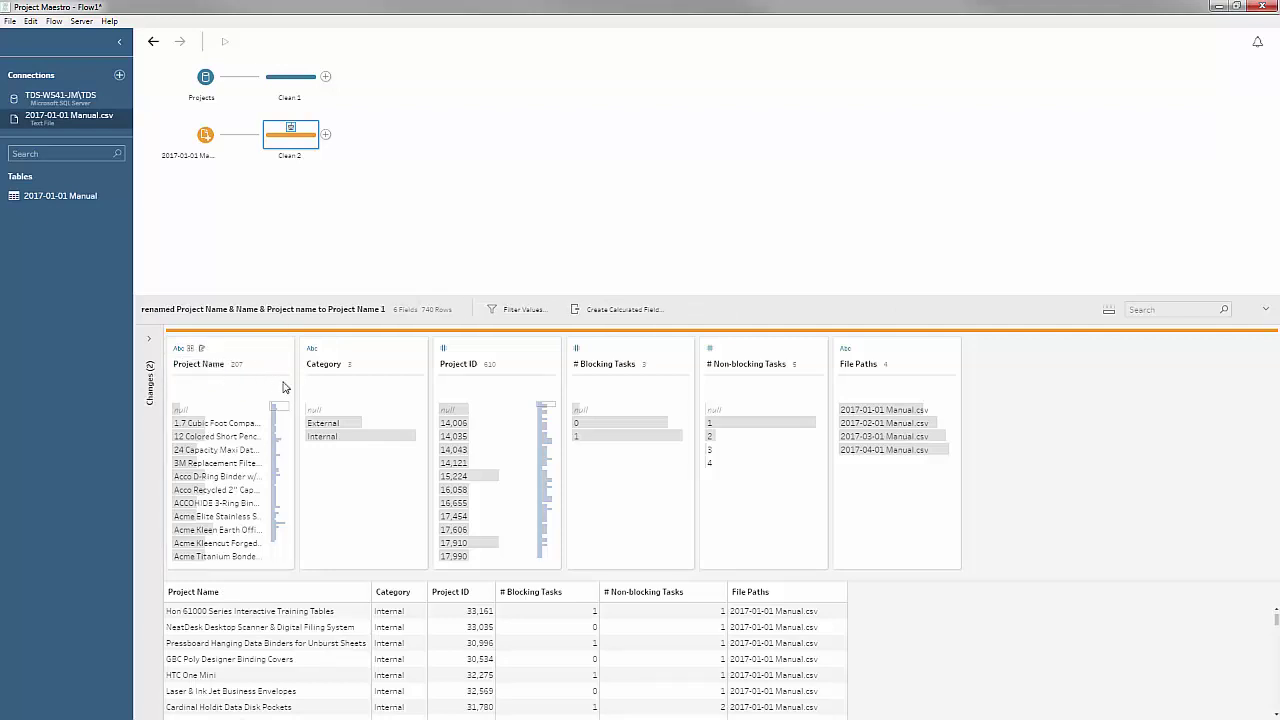
Exclude the row whose Project ID is null
left_click(485, 410)
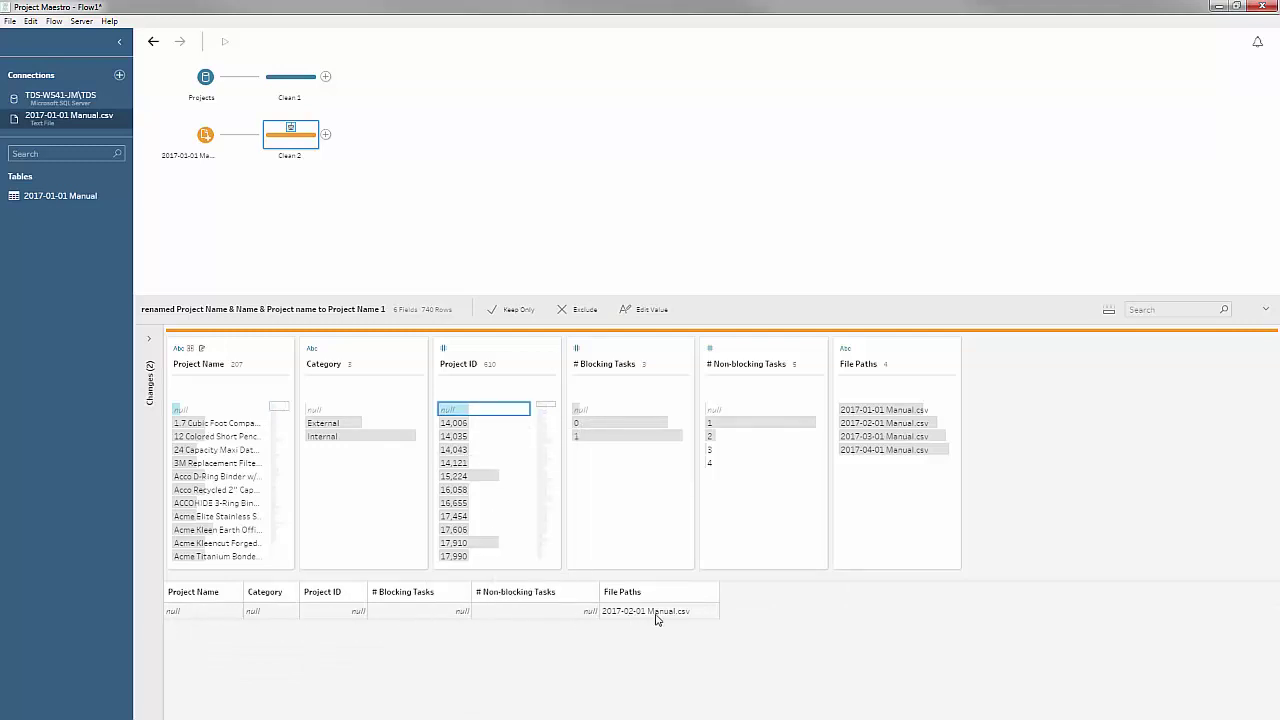
right_click(482, 411)
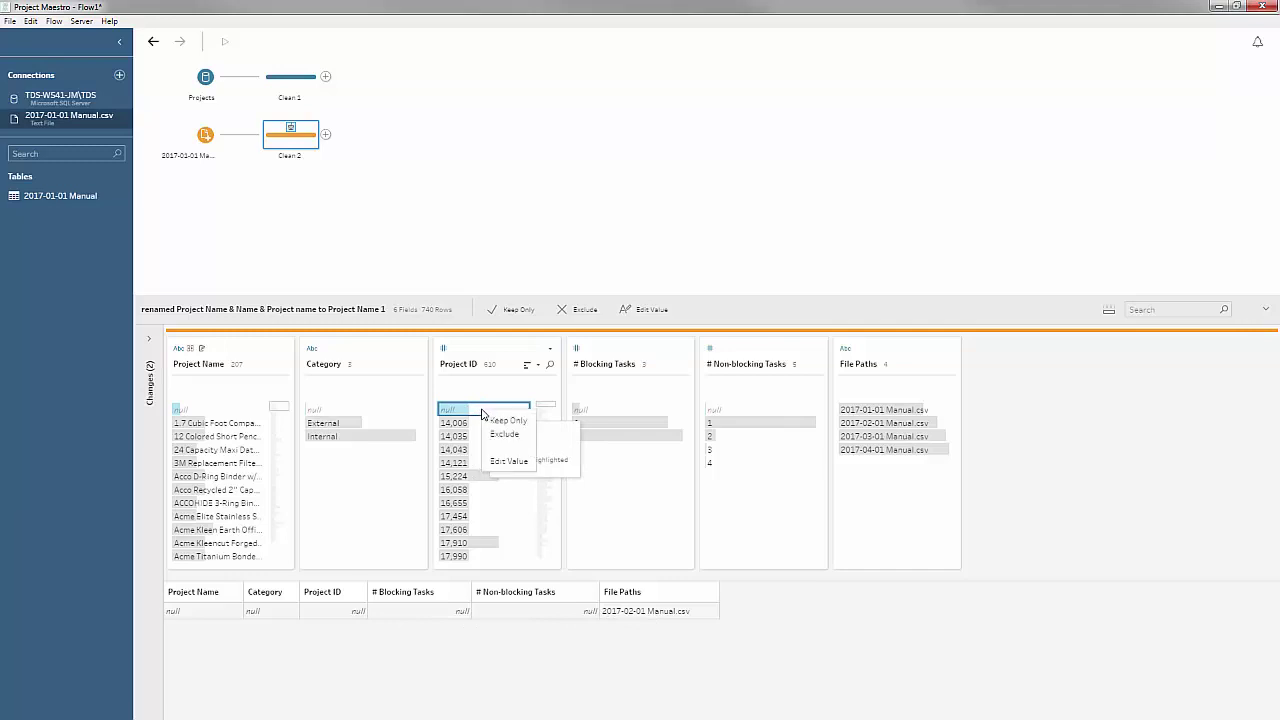
left_click(503, 434)
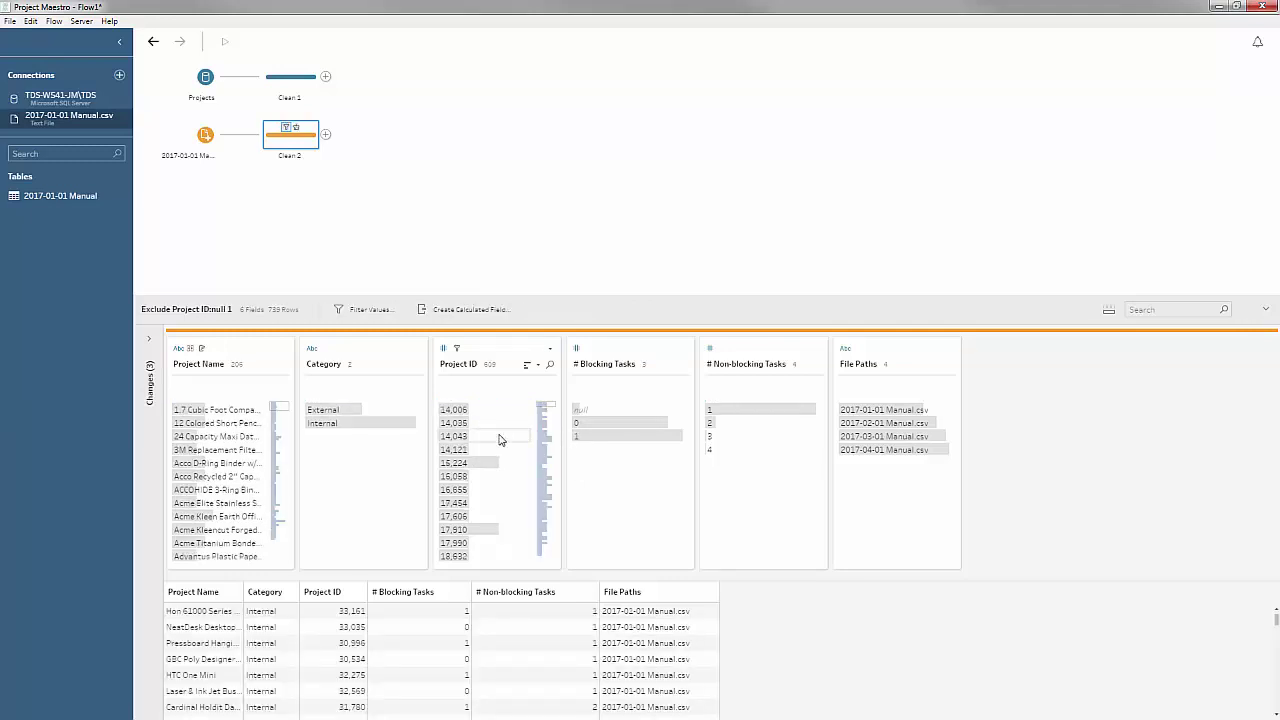
Replace null # Blocking Tasks values with 0 and clear the selection
left_click(584, 410)
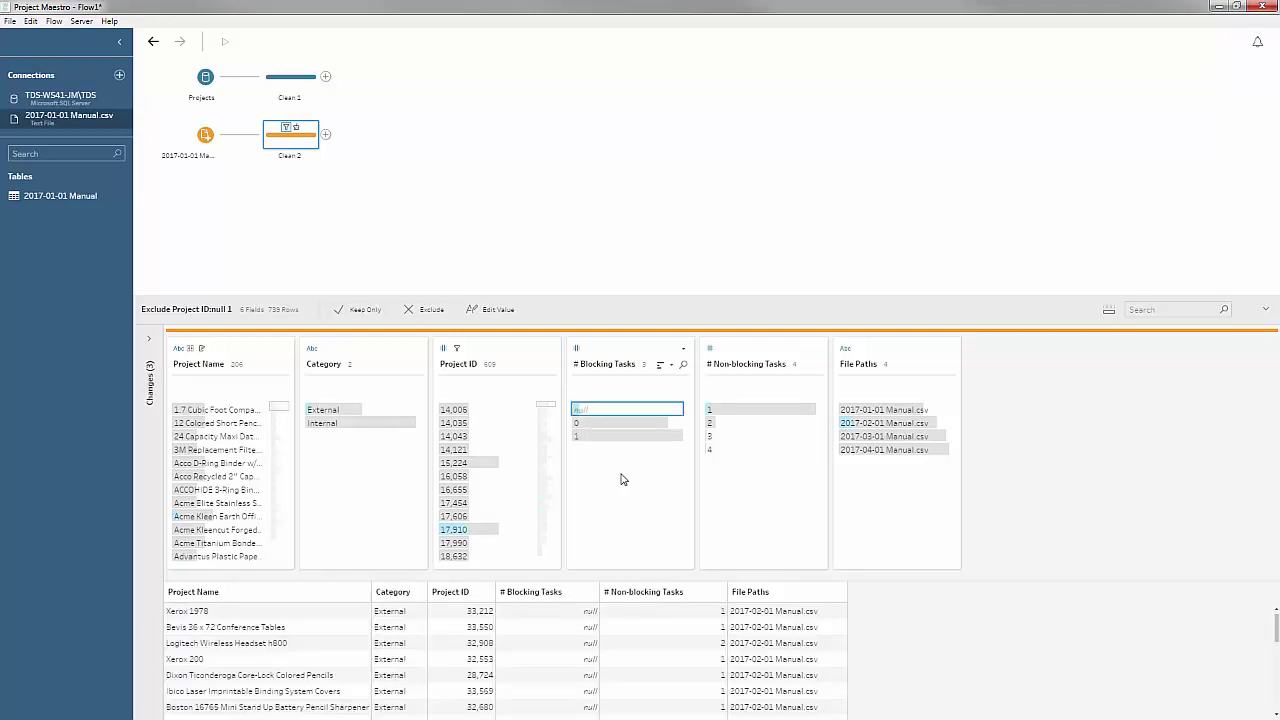
type("0")
key("Return")
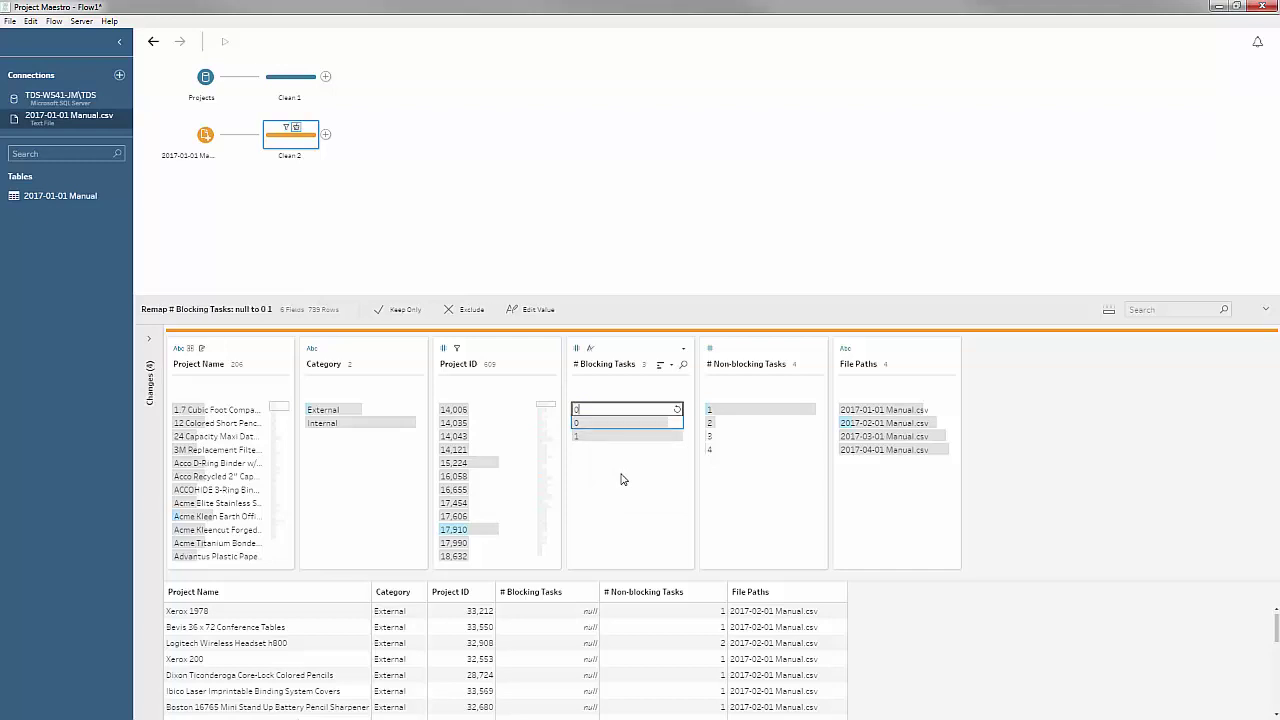
mouse_move(590, 413)
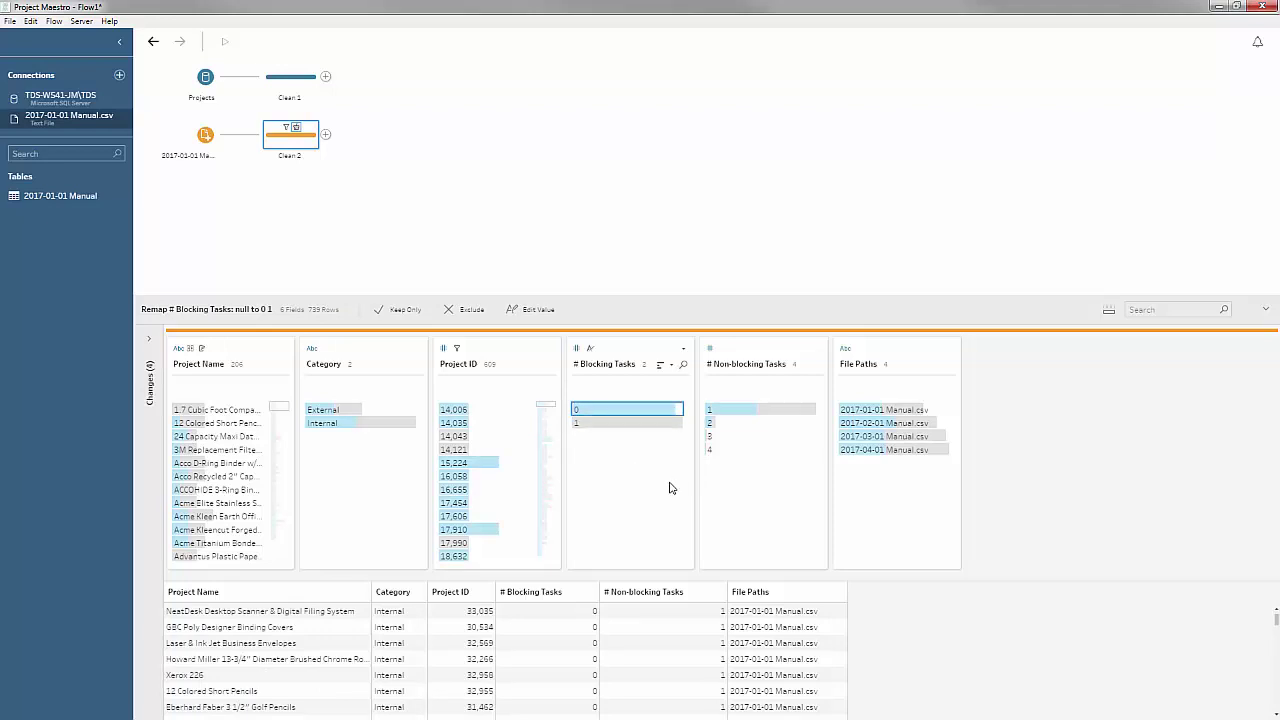
left_click(624, 412)
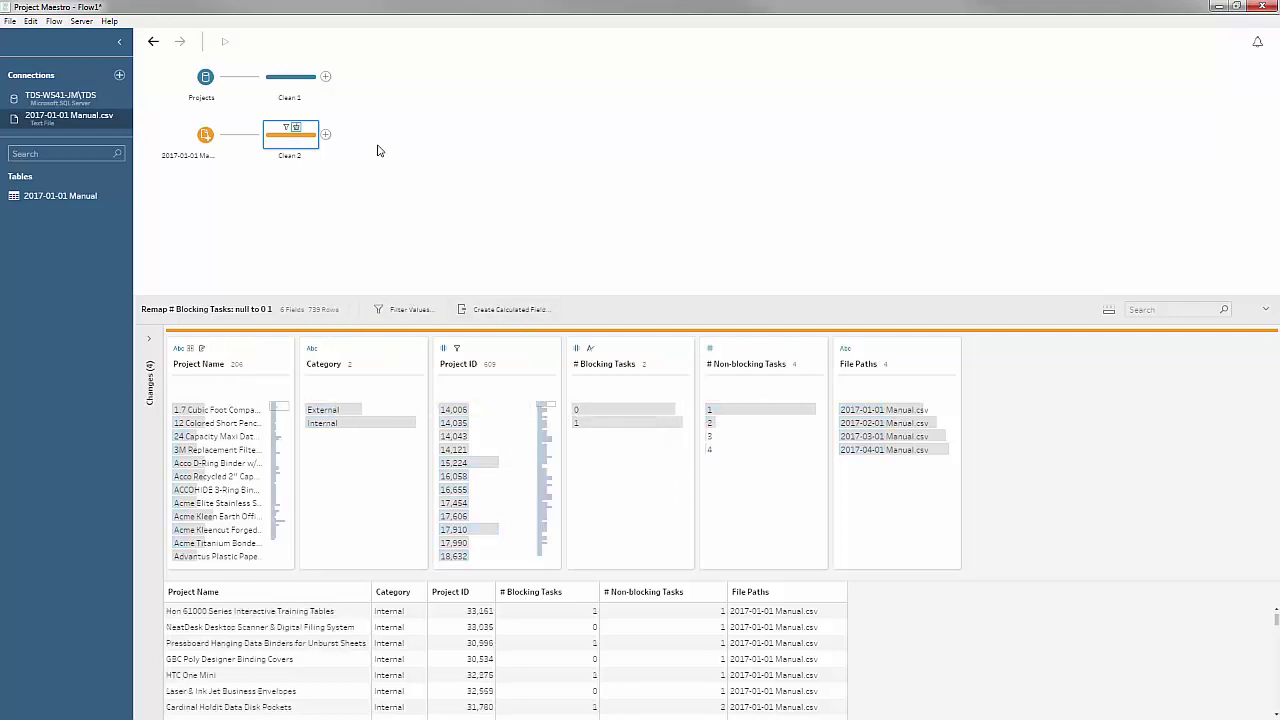
Drag Clean 2 onto Clean 1's Union target to create Union 1
left_click_drag(325, 137, 294, 104)
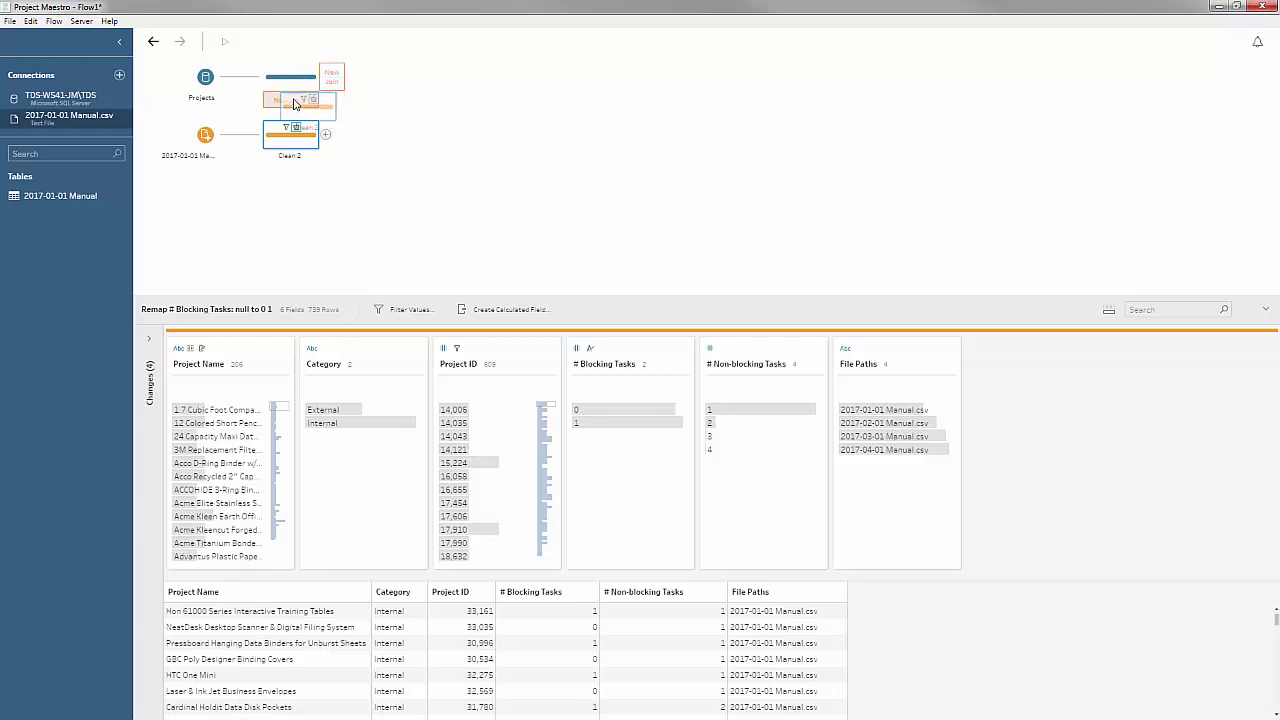
left_click_drag(294, 104, 294, 104)
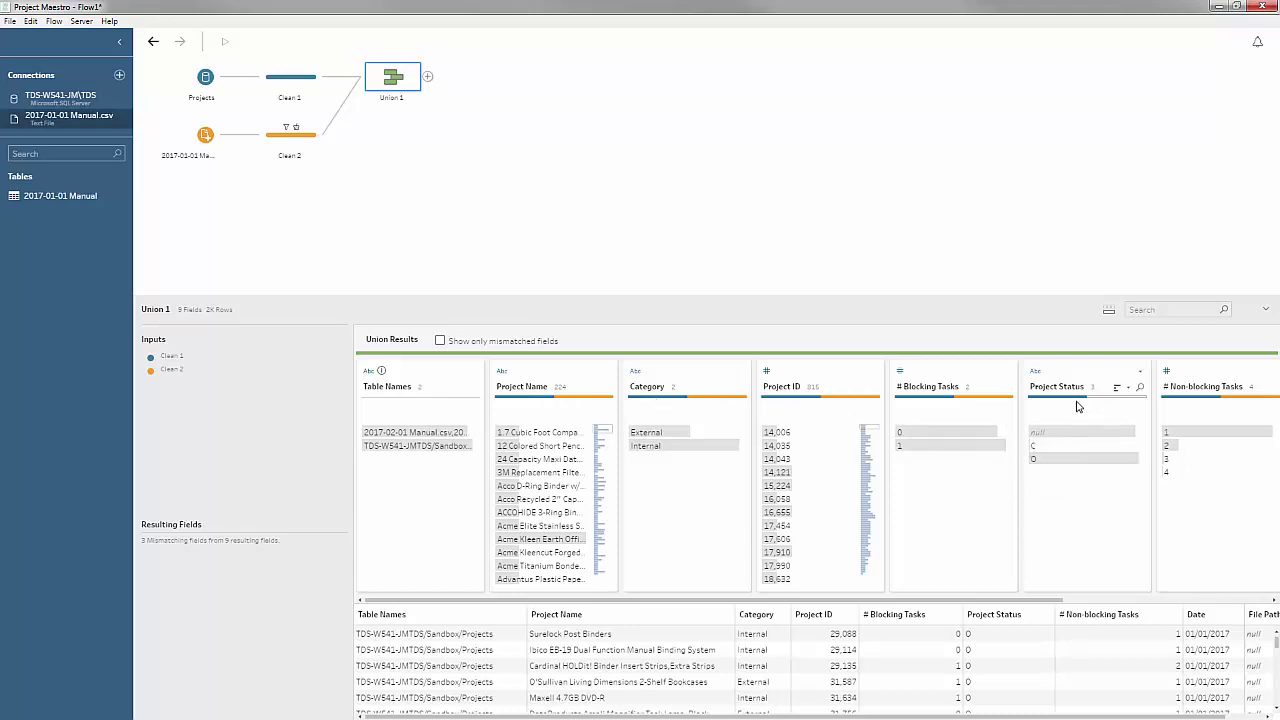
Filter Union 1 to mismatched fields and inspect the Date and File Paths fields
left_click(439, 342)
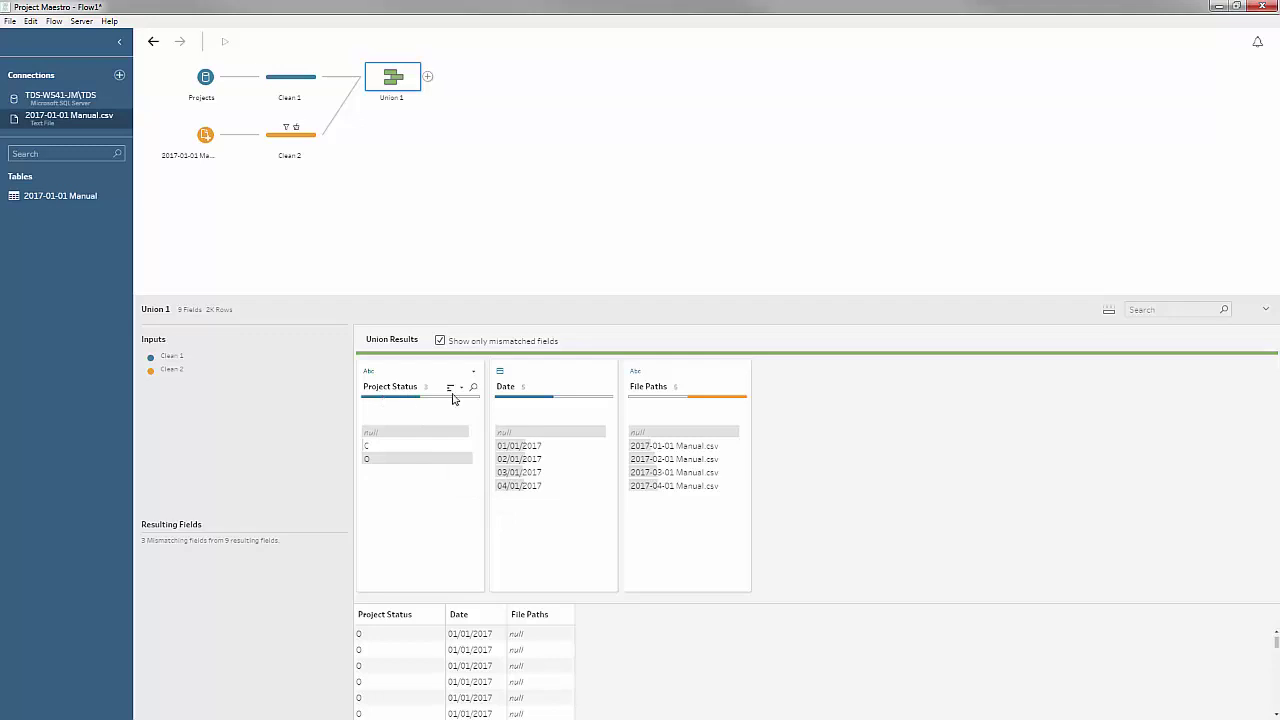
left_click(563, 380)
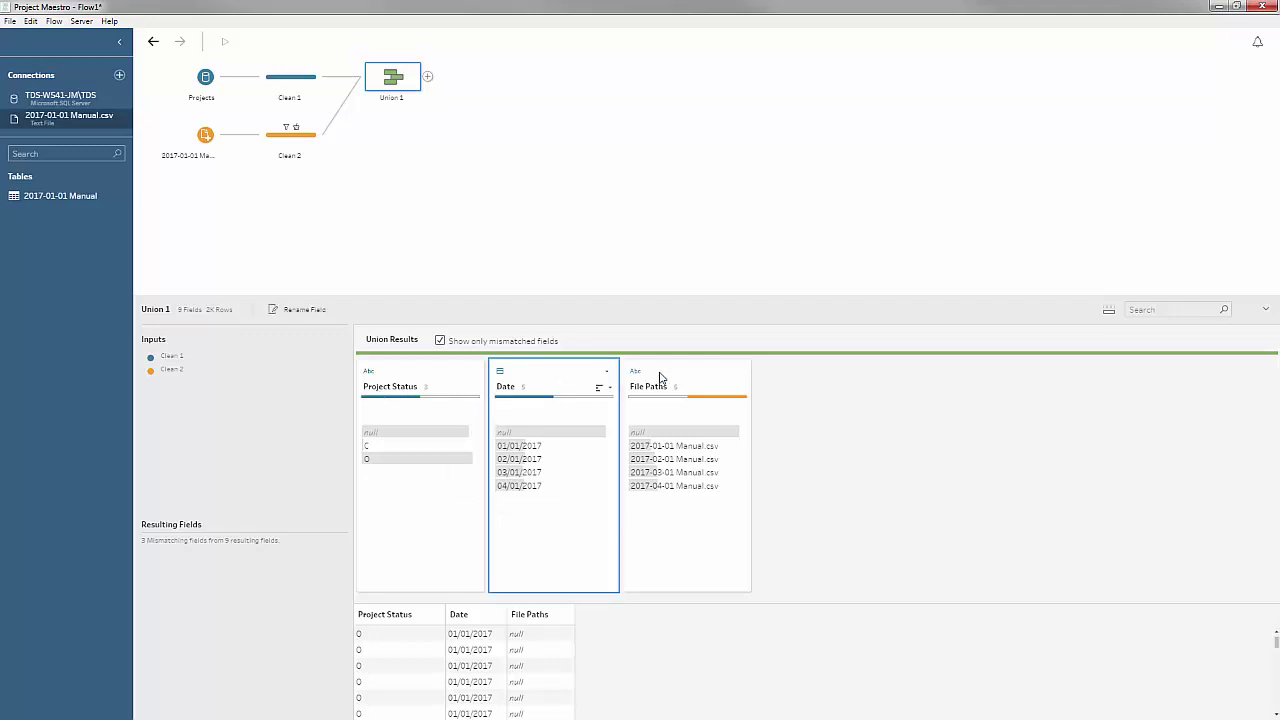
left_click(688, 376)
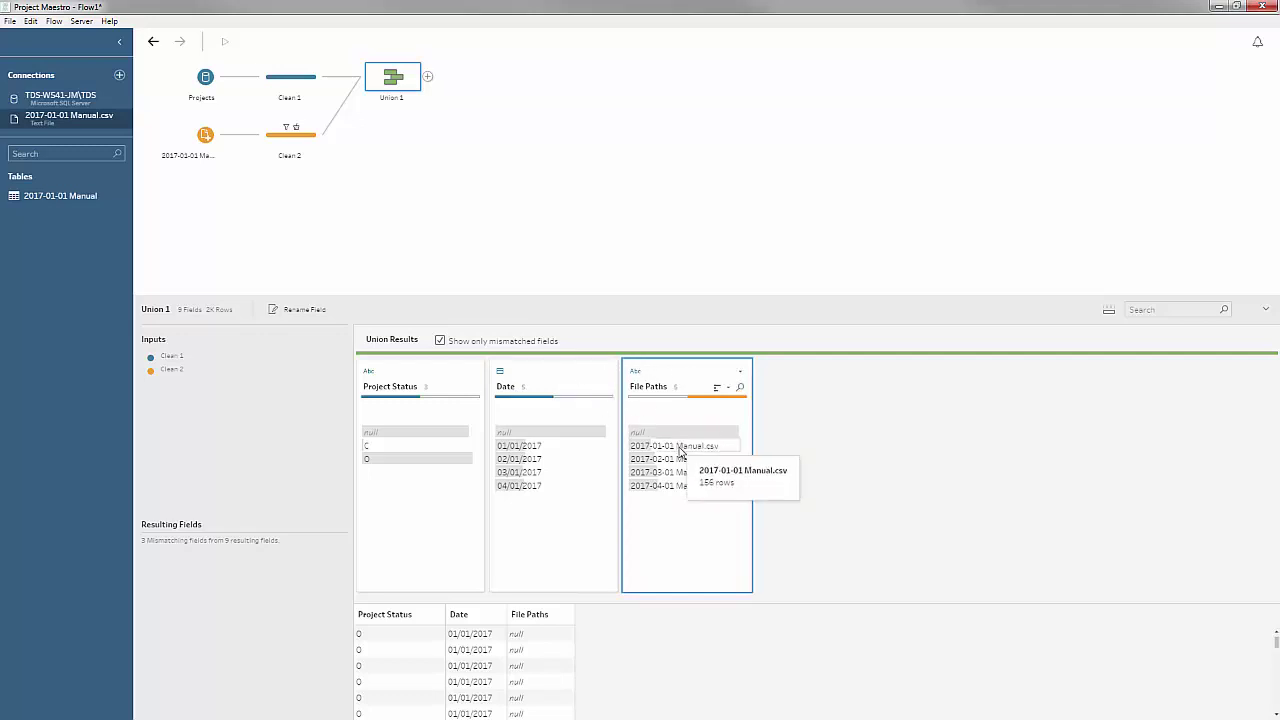
mouse_move(676, 481)
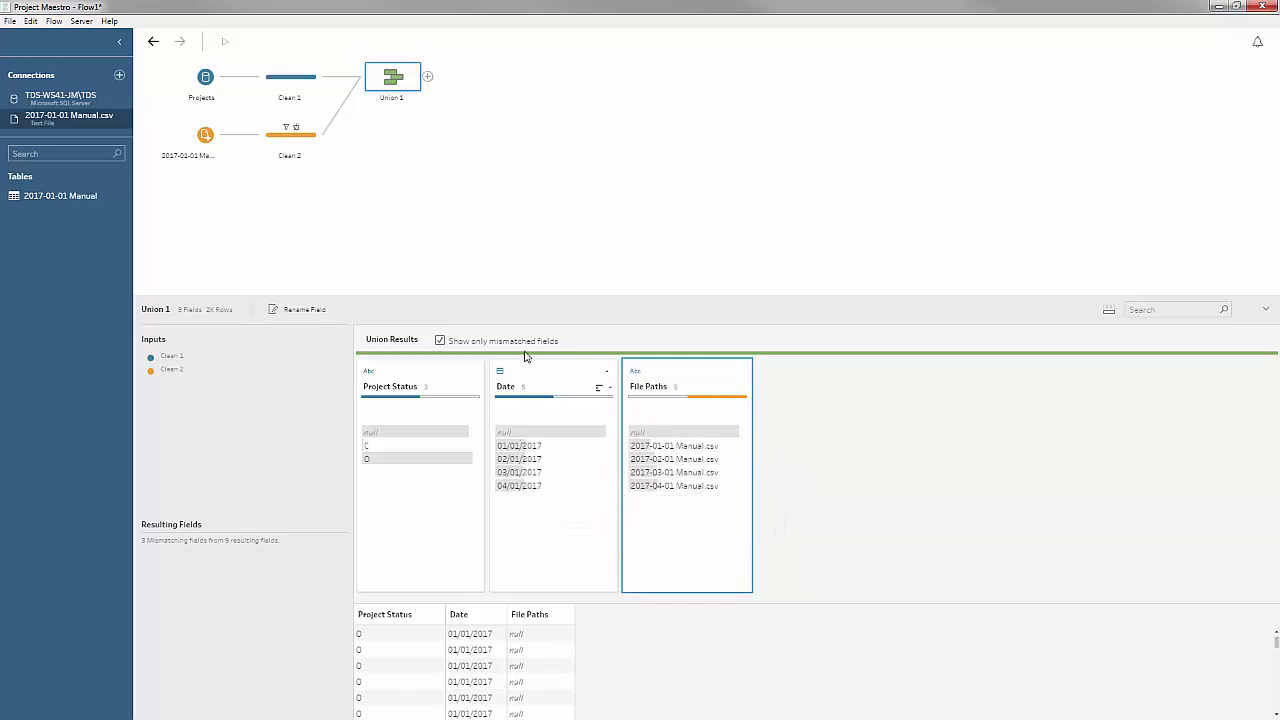
In Clean 2, change File Paths to a Date type and rename it Date
left_click(281, 149)
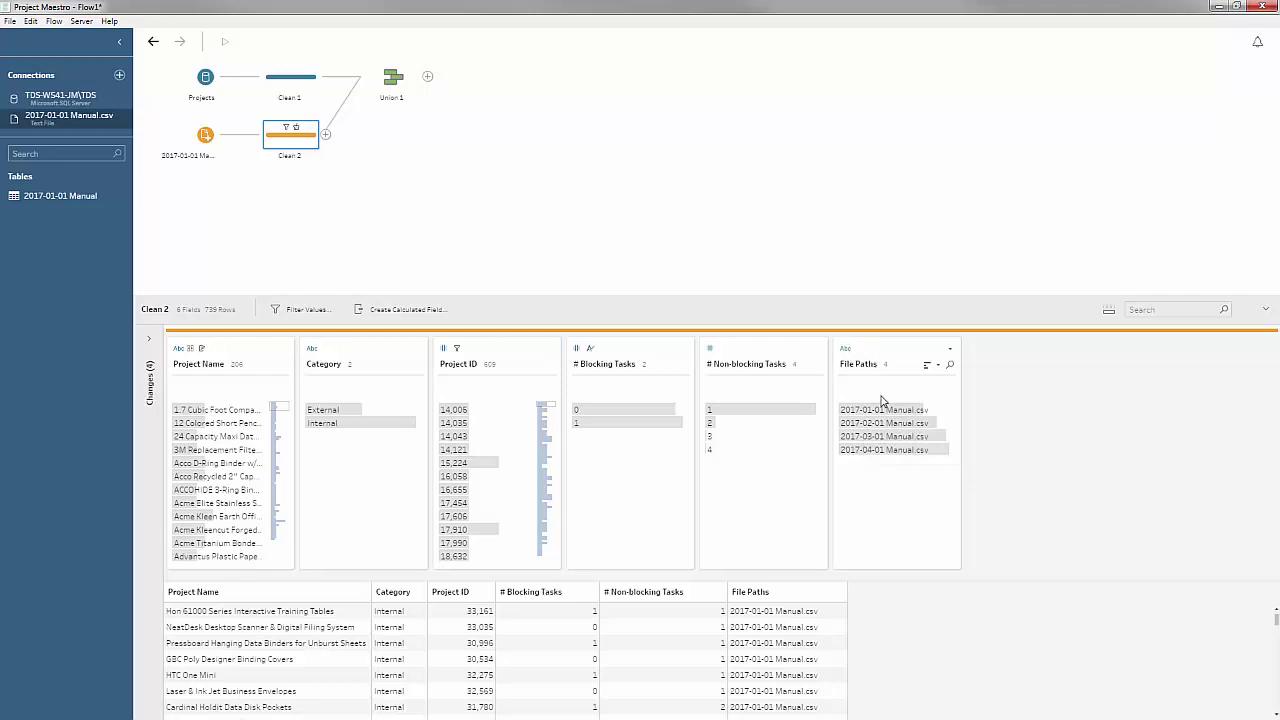
mouse_move(883, 408)
left_click(845, 350)
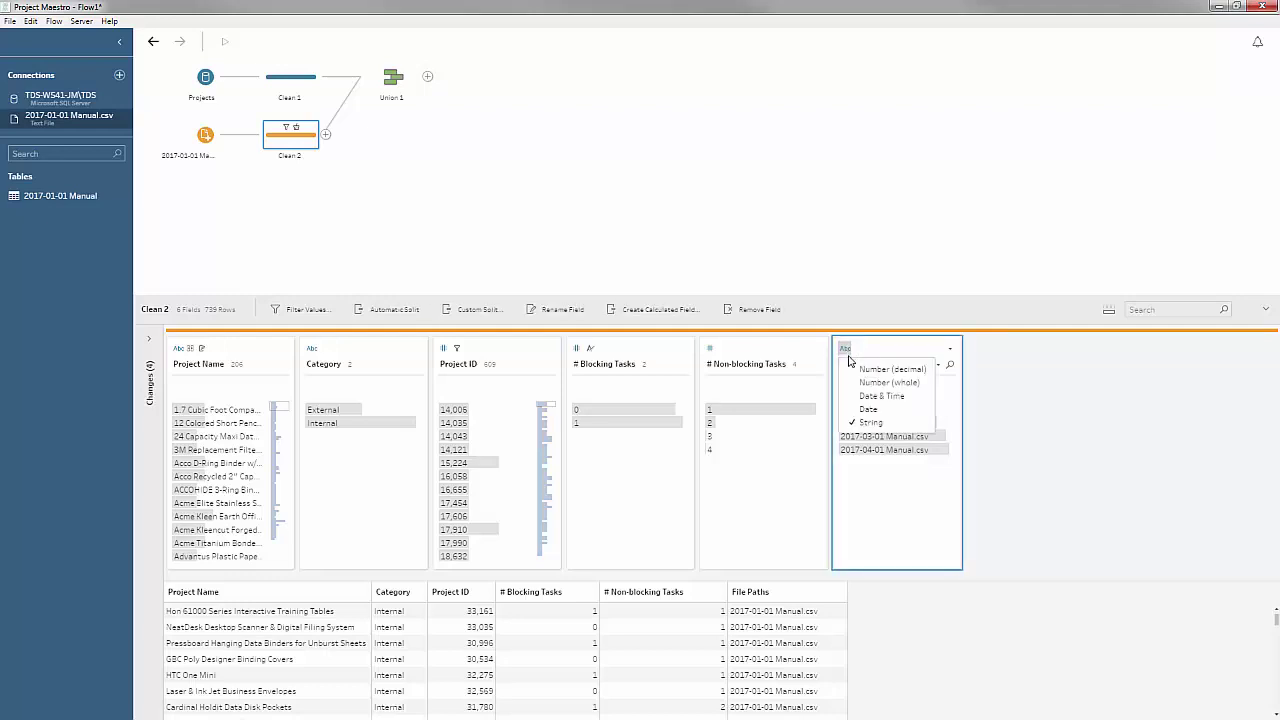
left_click(869, 411)
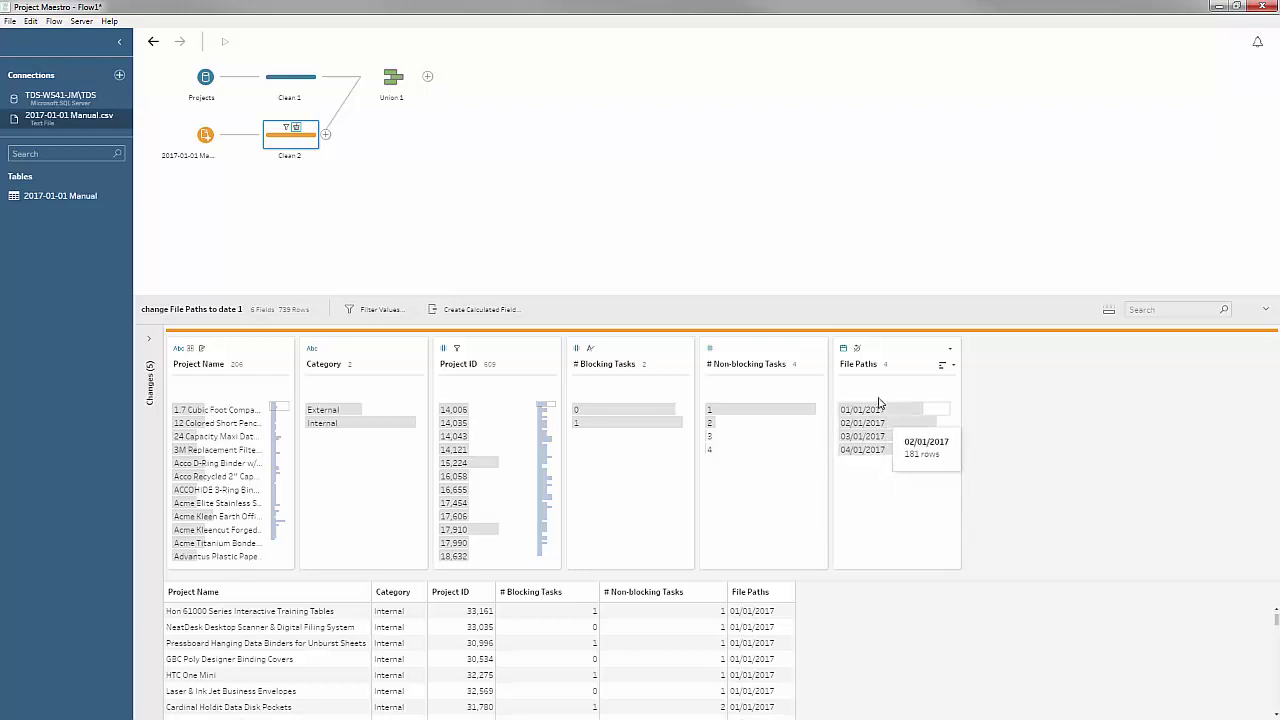
double_click(858, 366)
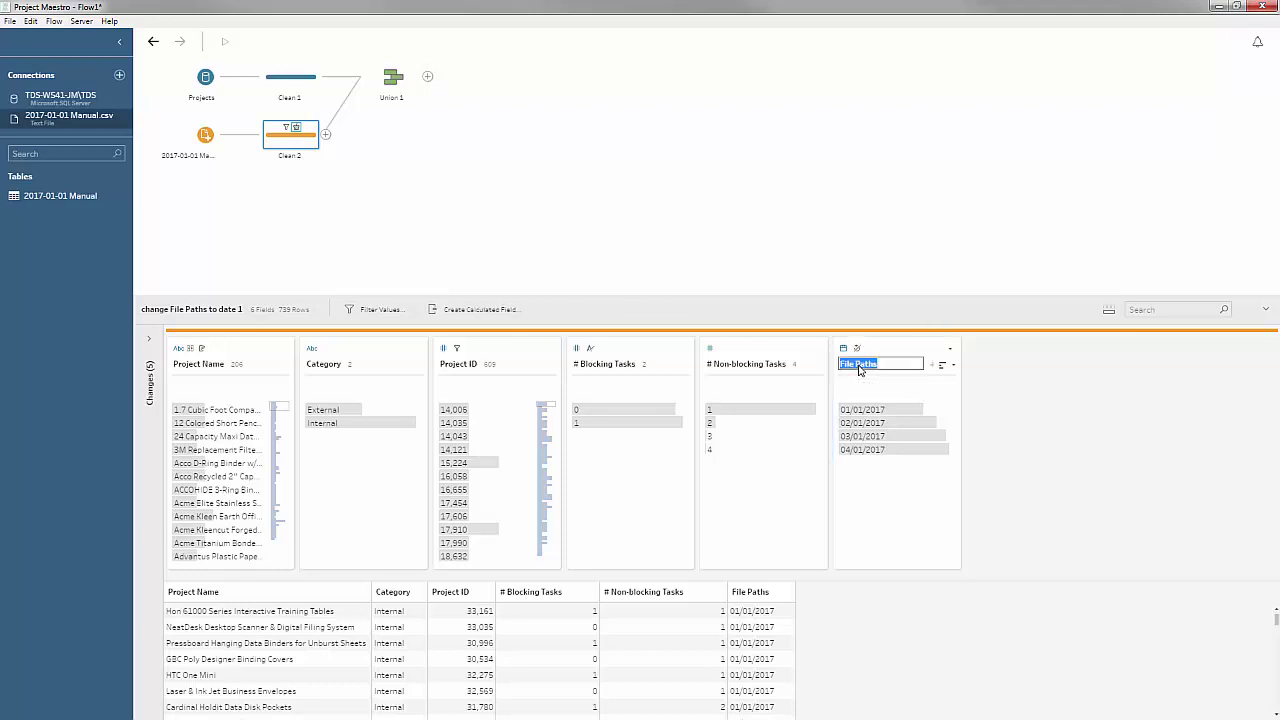
type("Date")
key("Return")
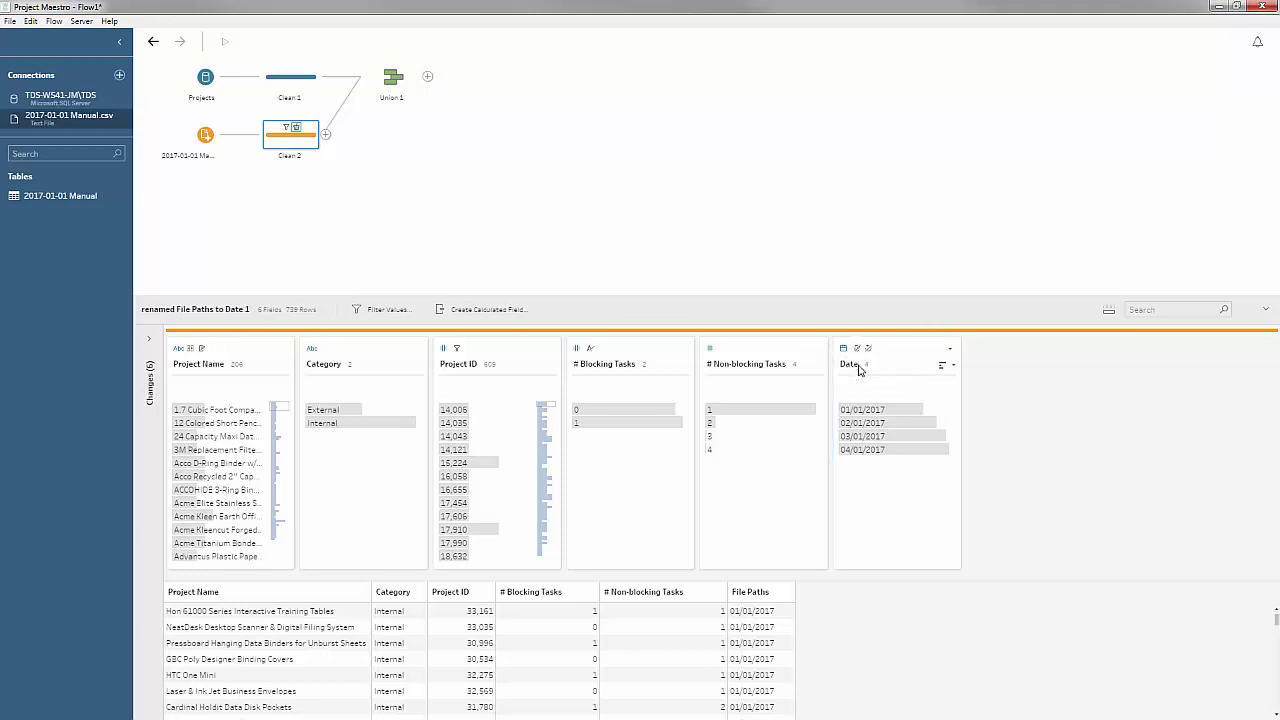
Confirm only Project Status remains mismatched in Union 1, then add a Clean 3 step after it
left_click(402, 79)
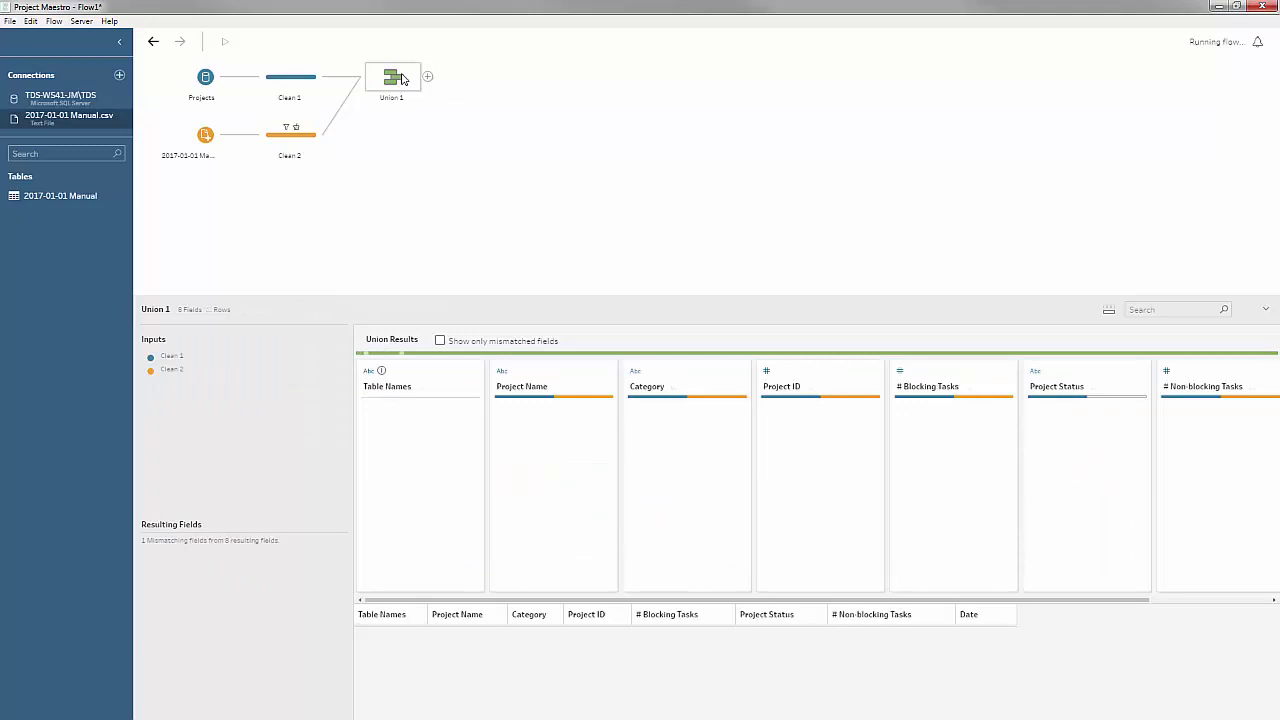
left_click(440, 341)
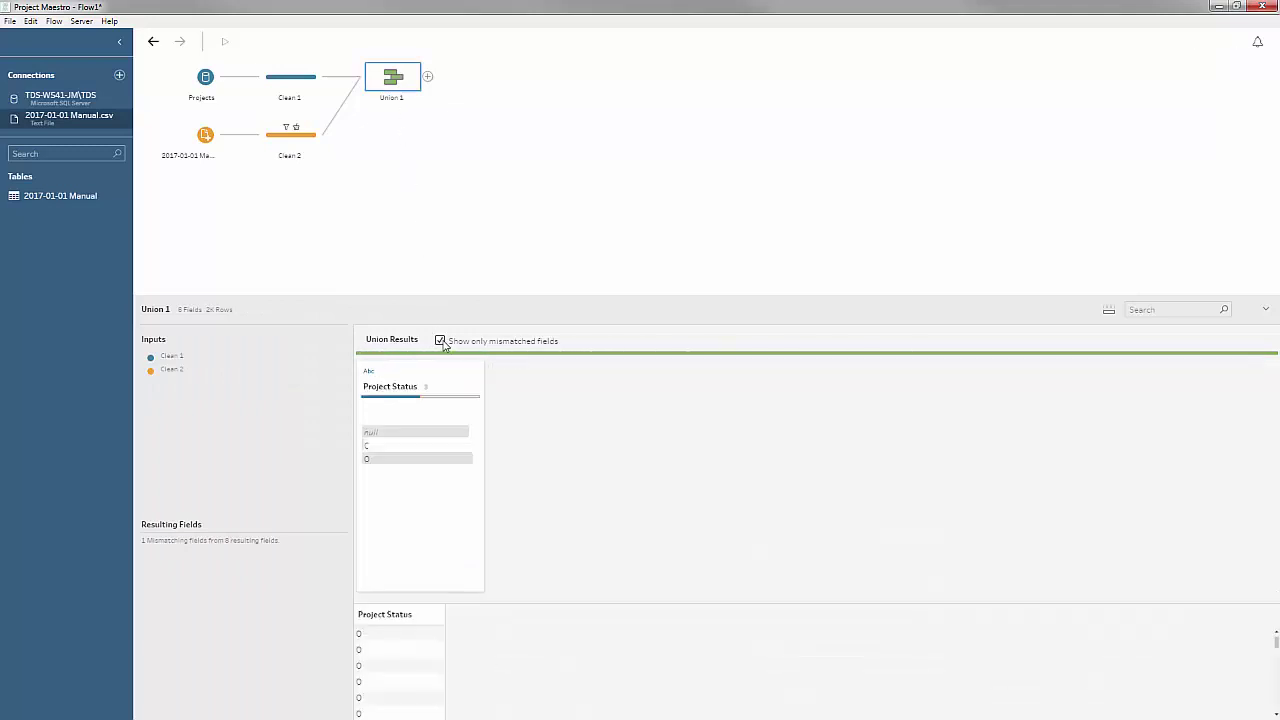
left_click(428, 78)
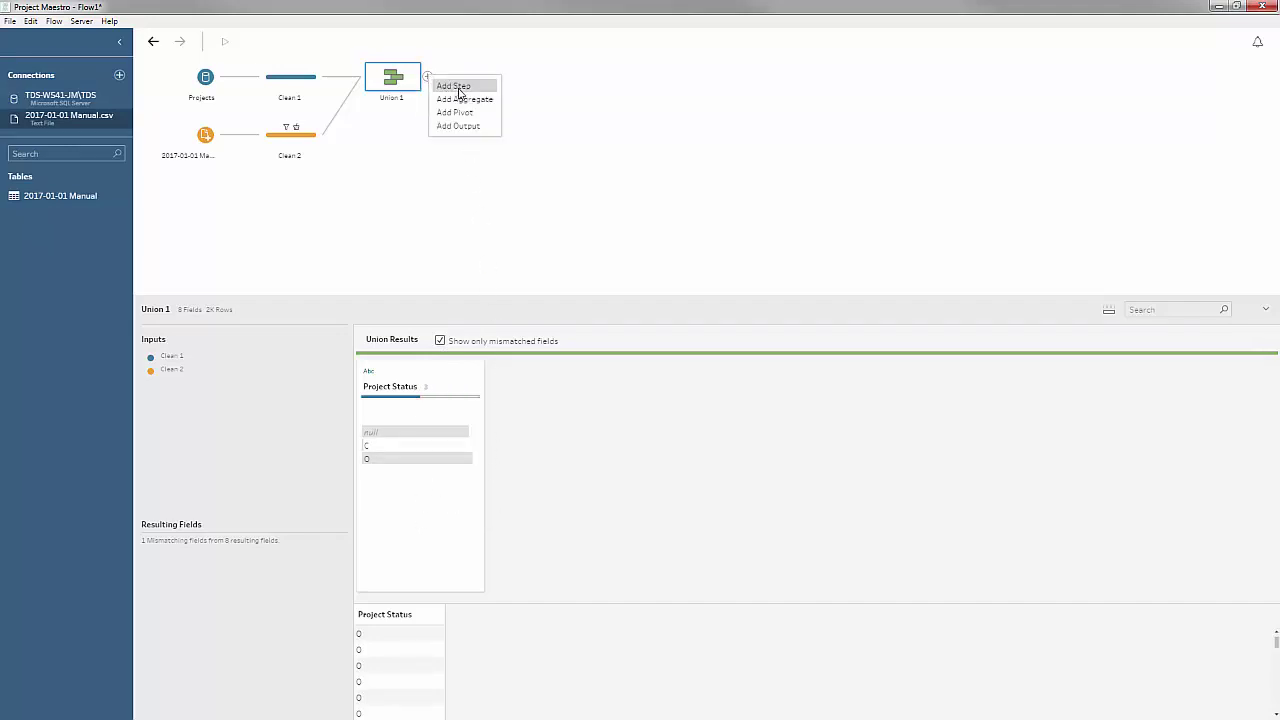
left_click(455, 87)
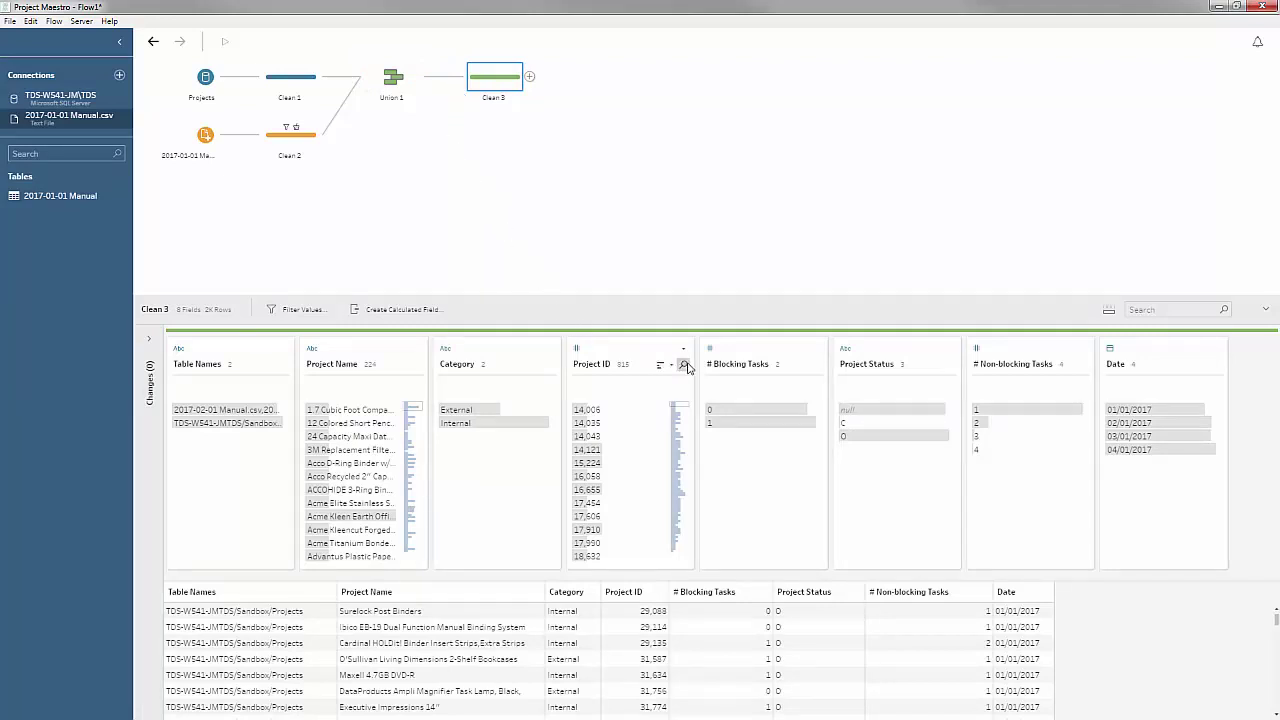
In Clean 3, remap null and 0 Project Status values to Open and C to Closed
left_click(900, 410)
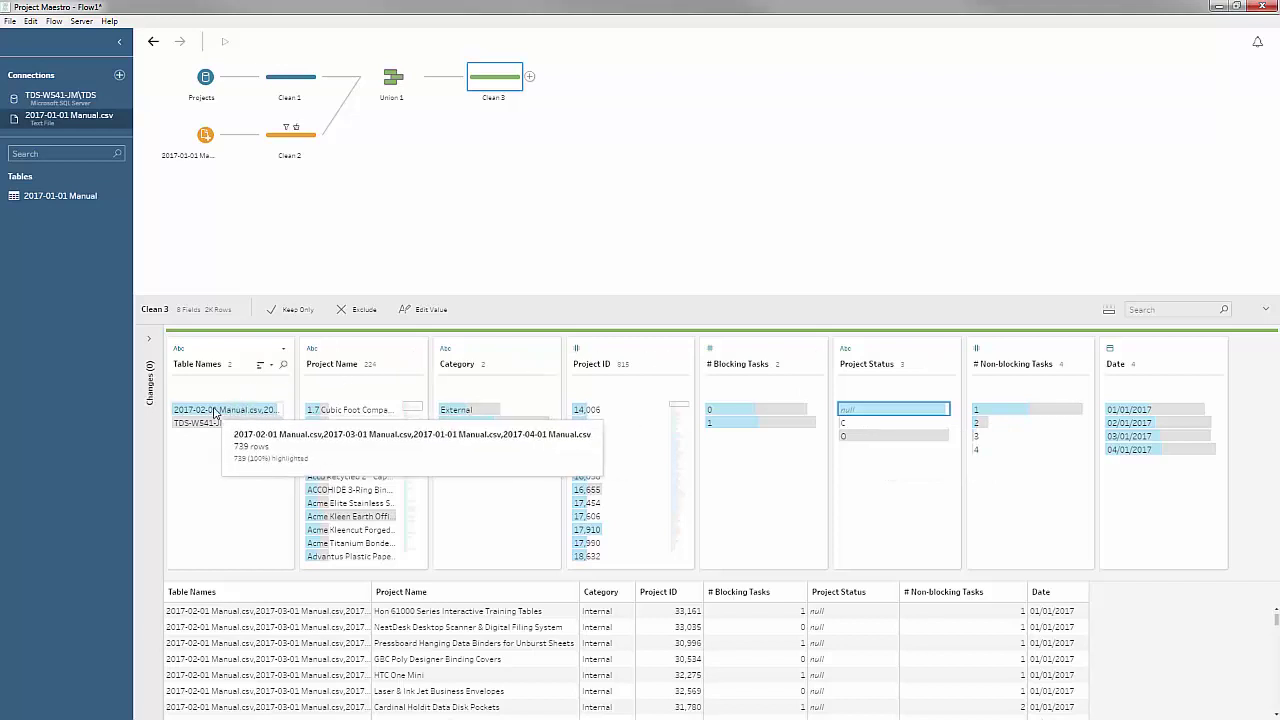
left_click(865, 440)
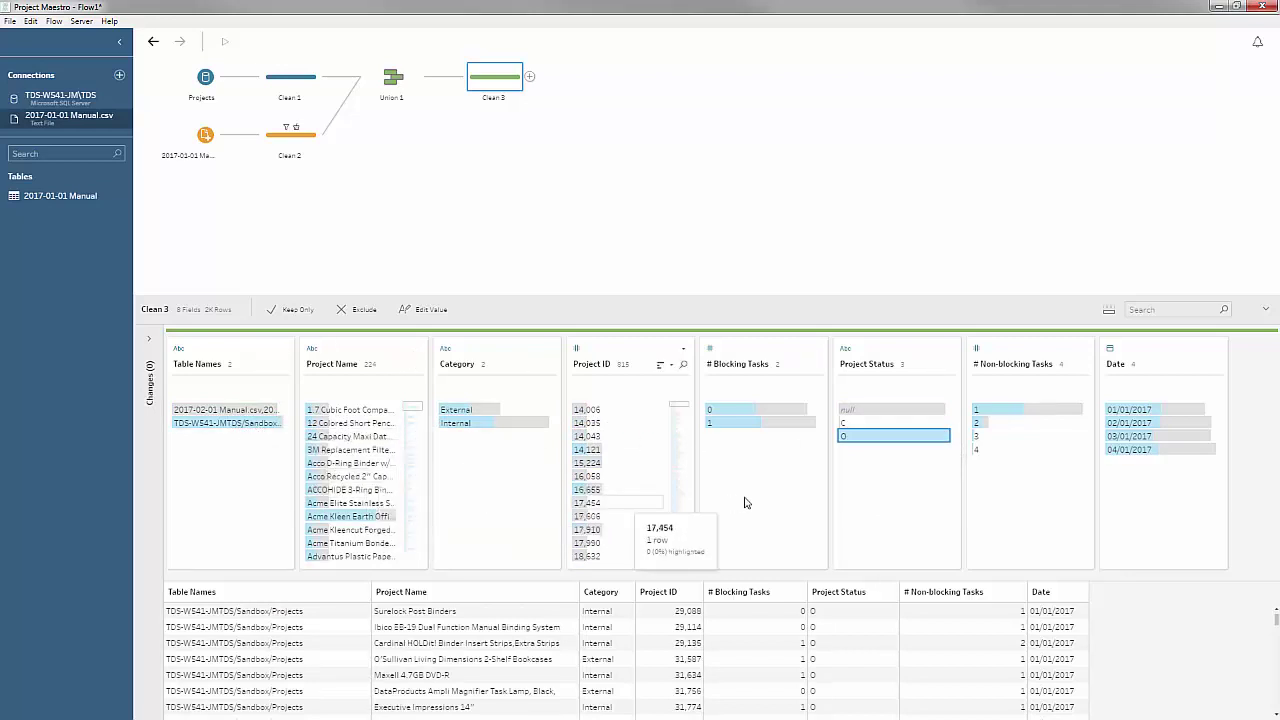
left_click(862, 413)
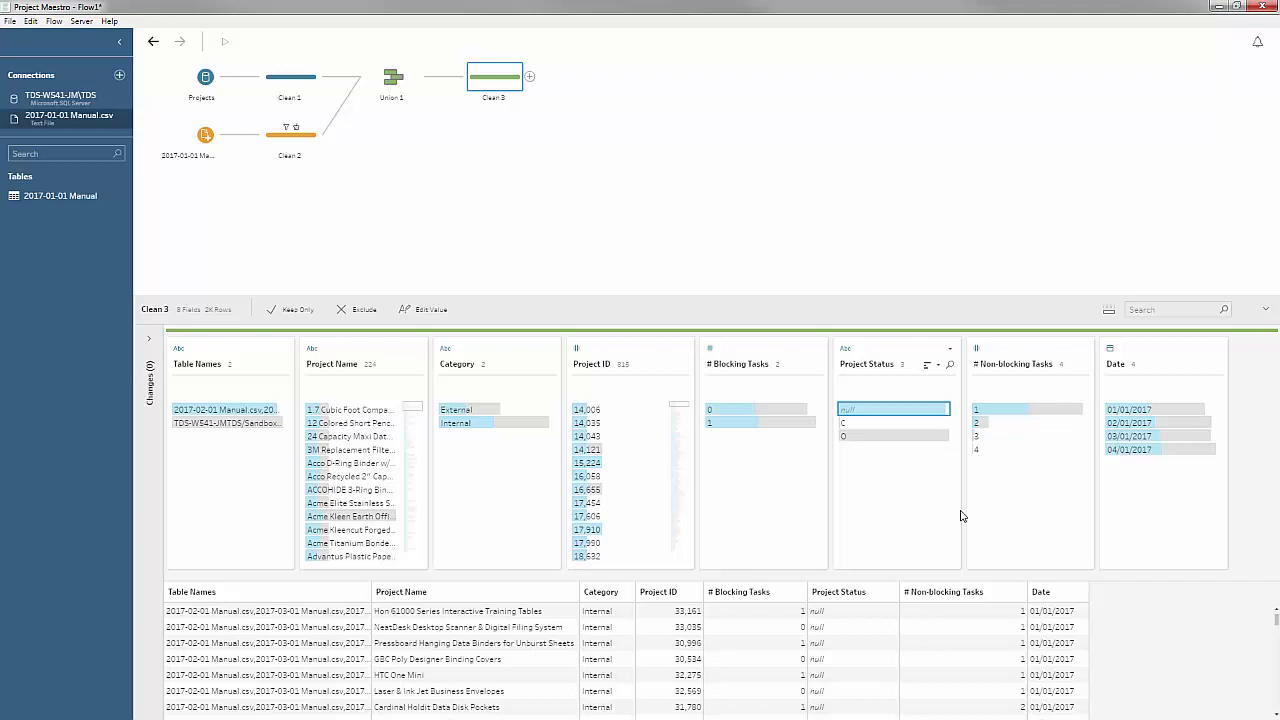
type("0")
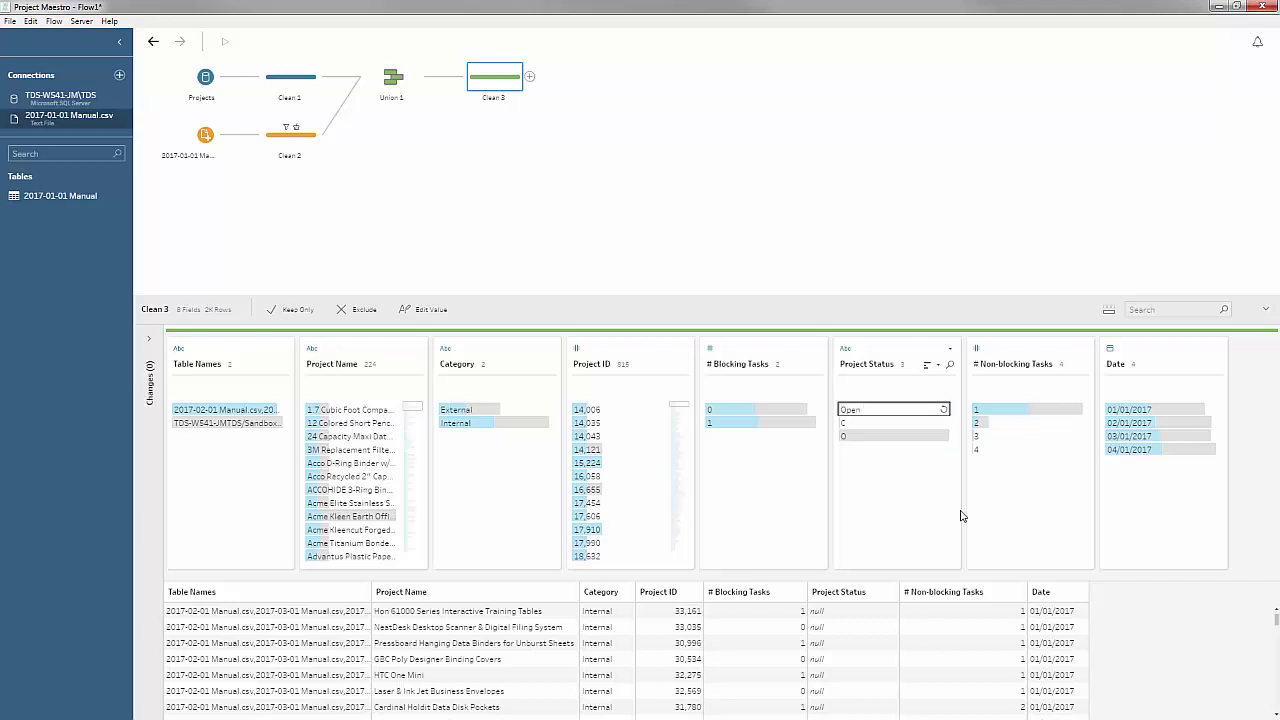
key("Return")
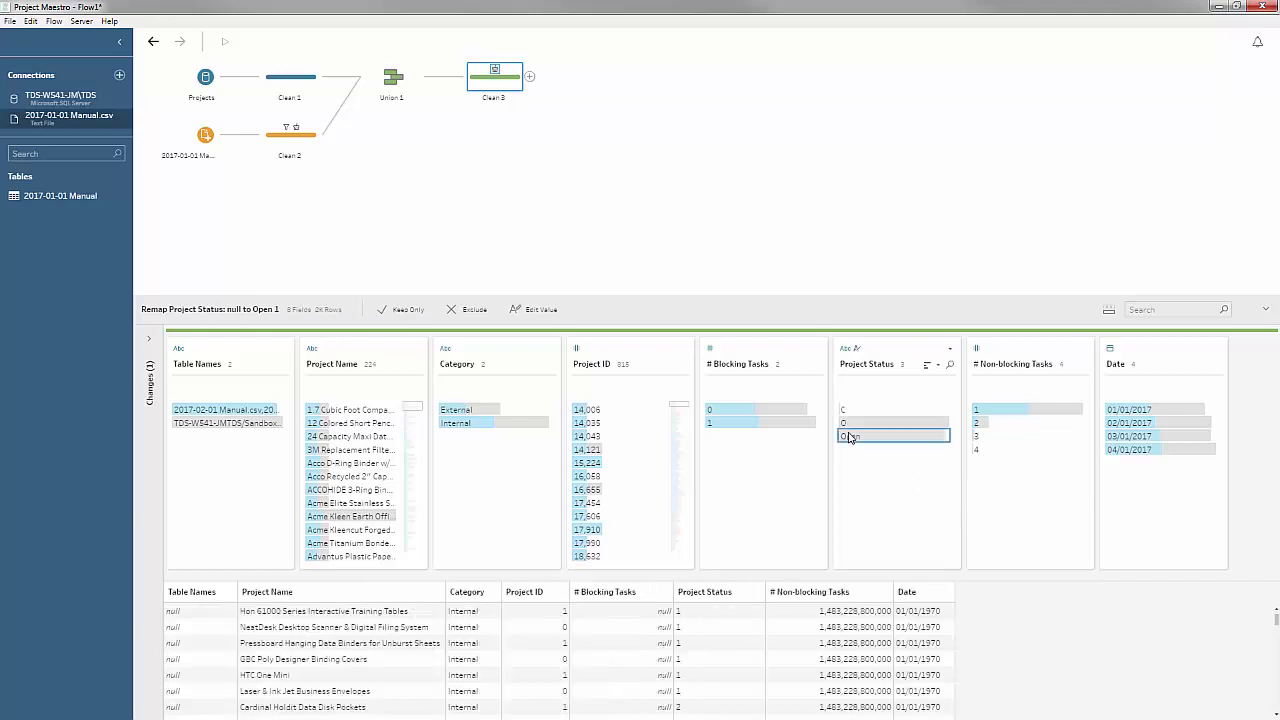
left_click(874, 423)
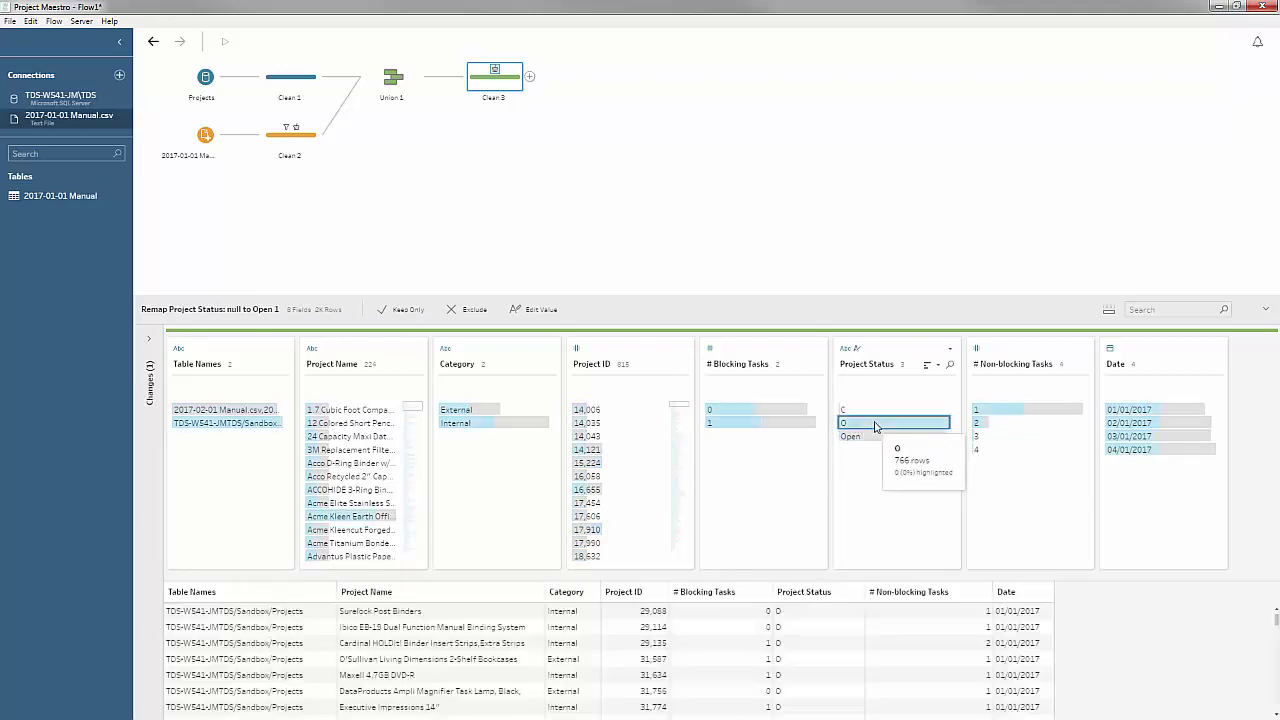
key("F2")
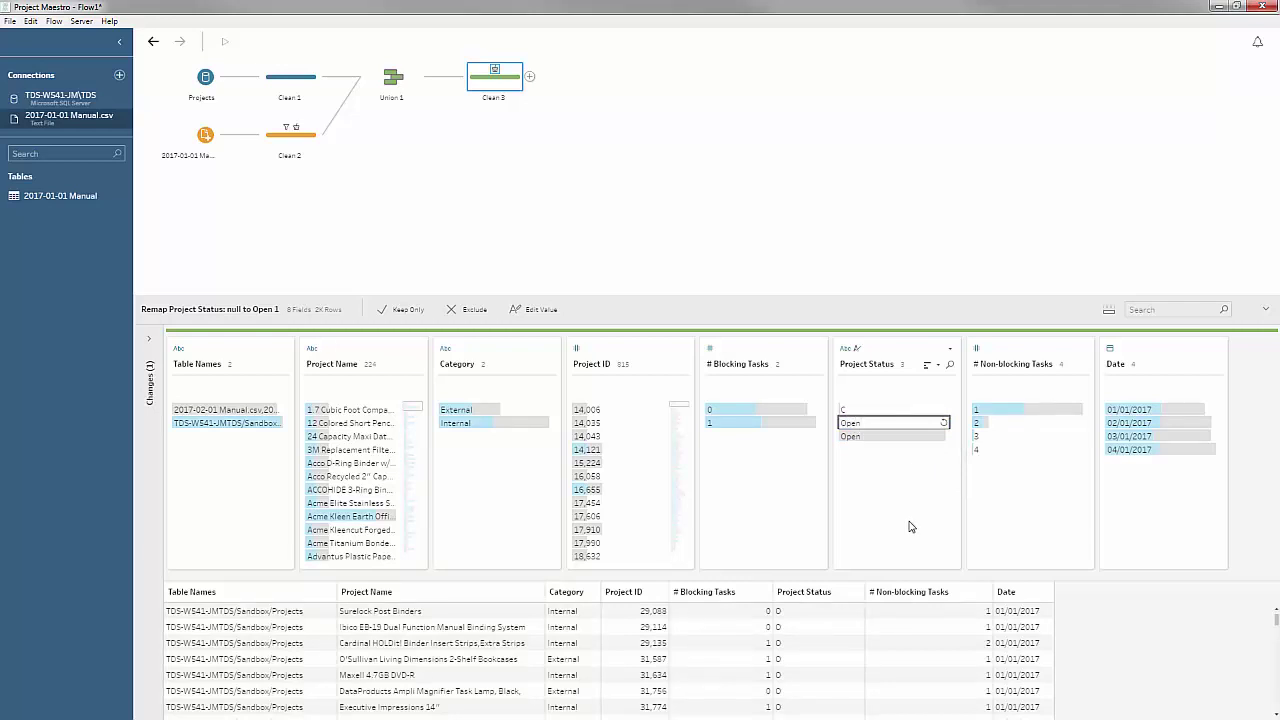
left_click(862, 411)
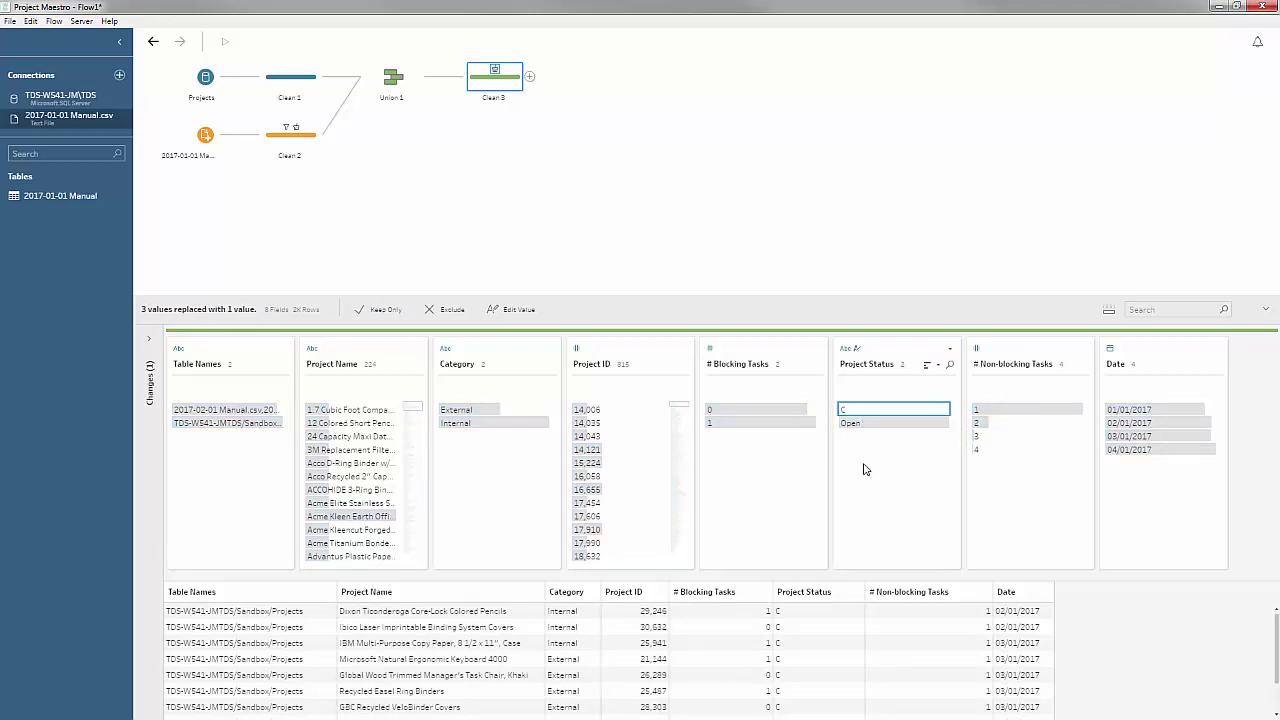
type("losed")
key("Return")
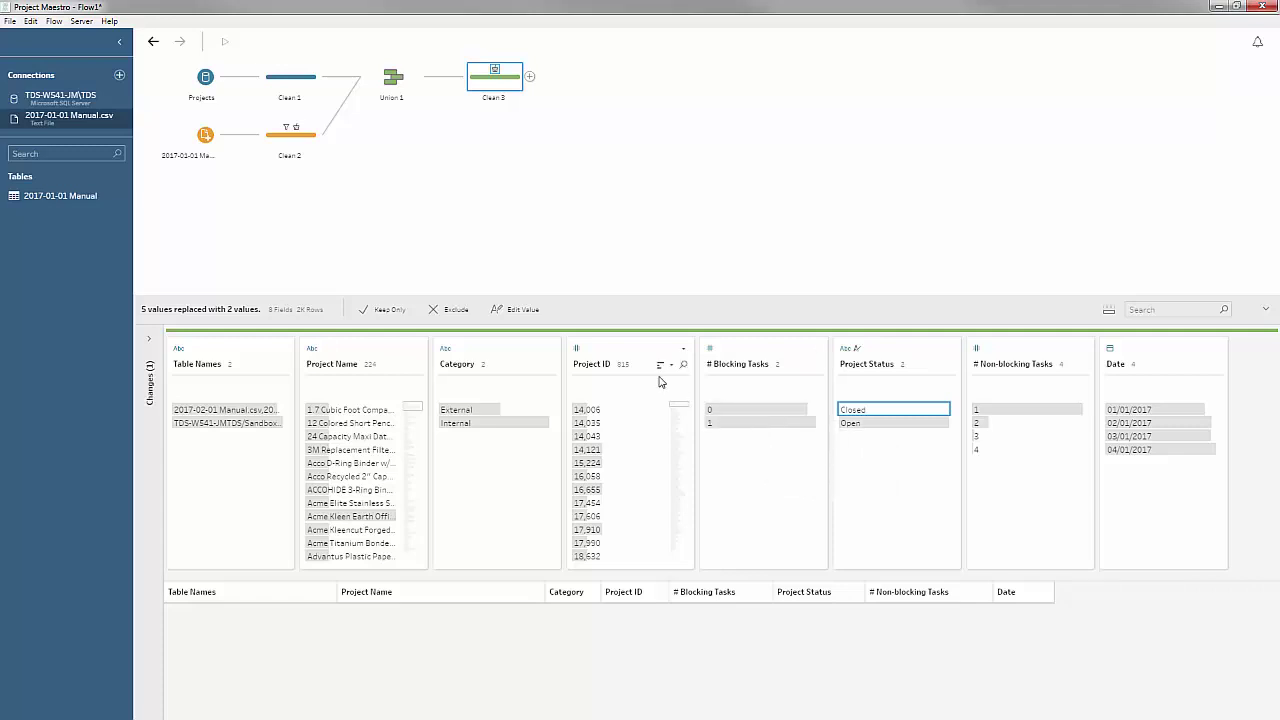
Filter Clean 3 to Project ID 14,121 and compare the Table Names of its two rows
left_click(634, 357)
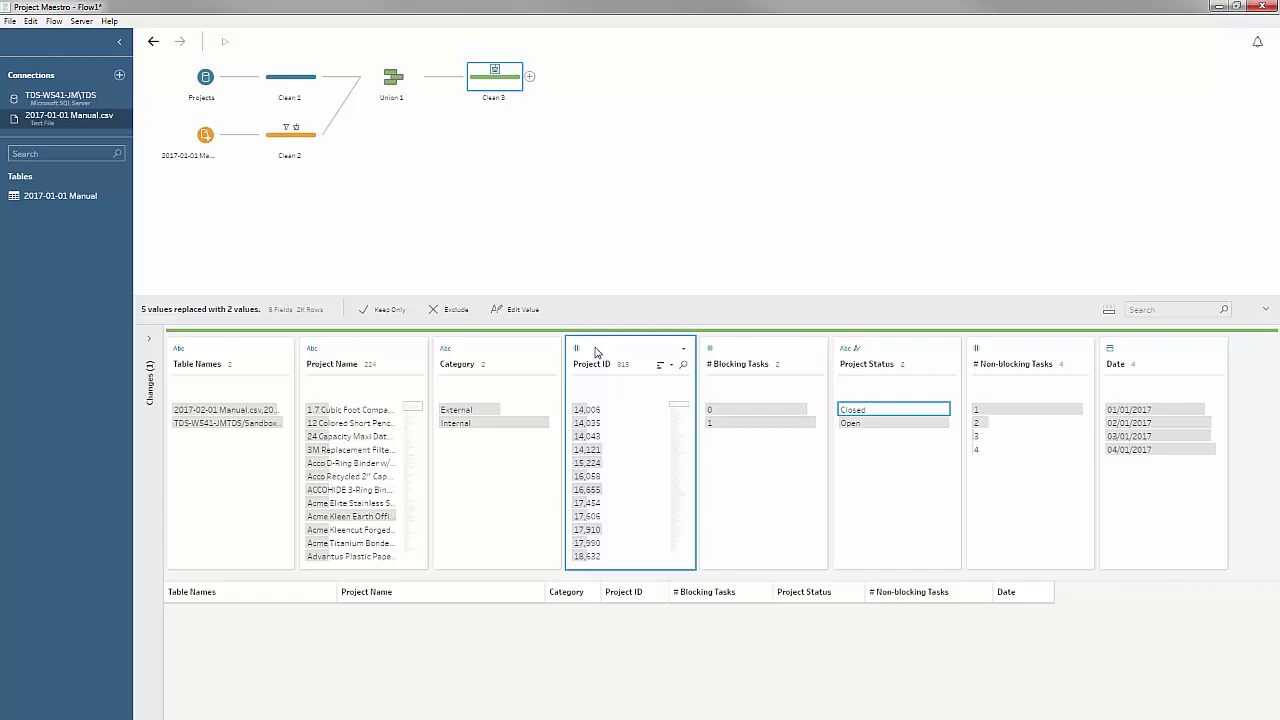
right_click(601, 355)
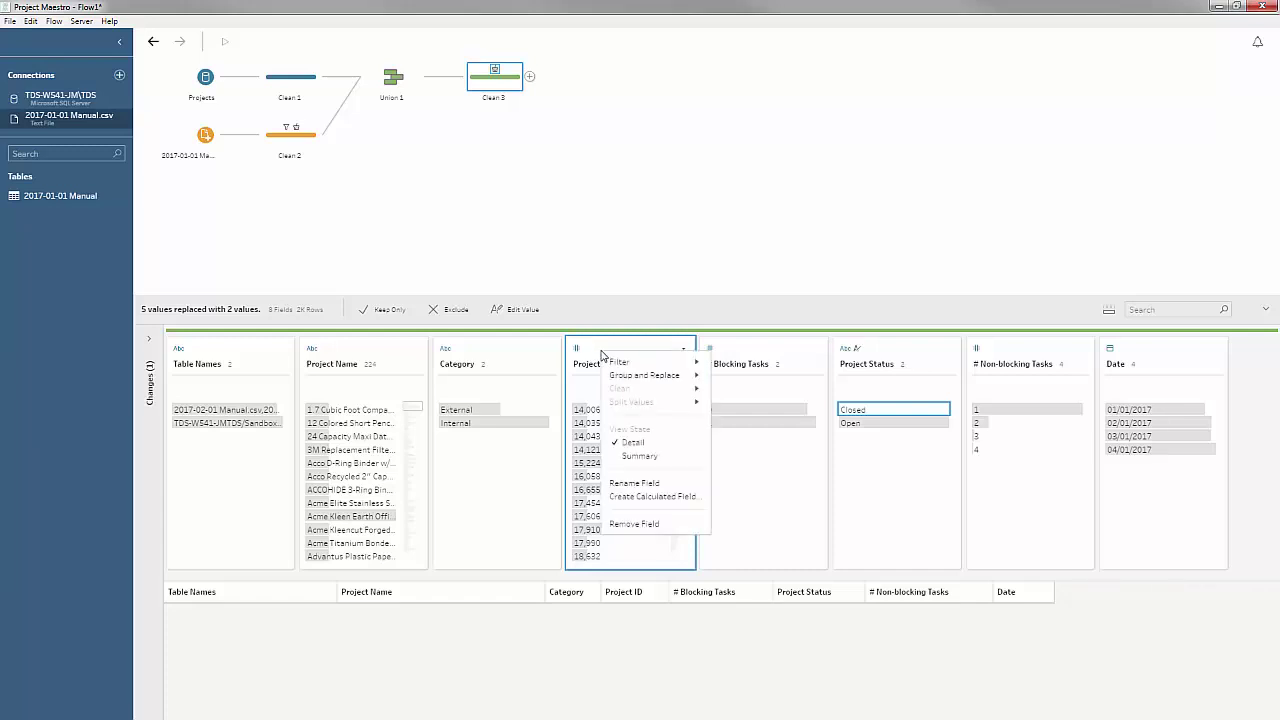
left_click(645, 457)
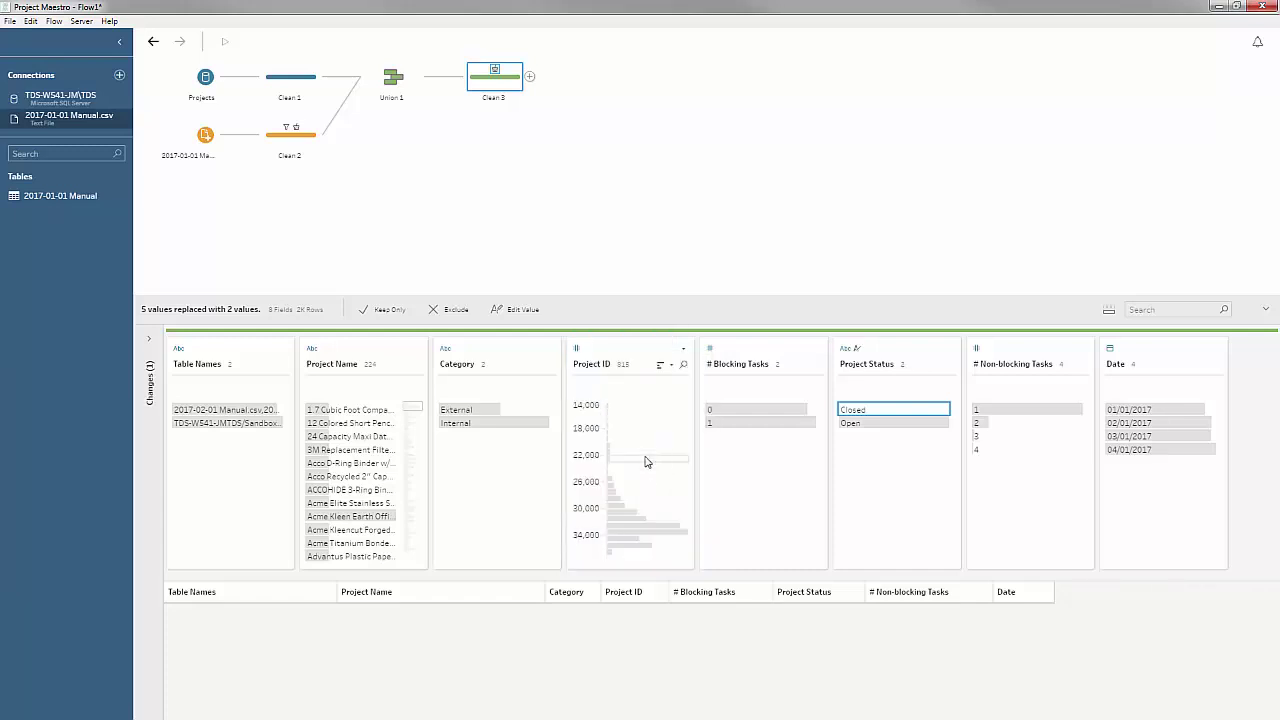
mouse_move(649, 474)
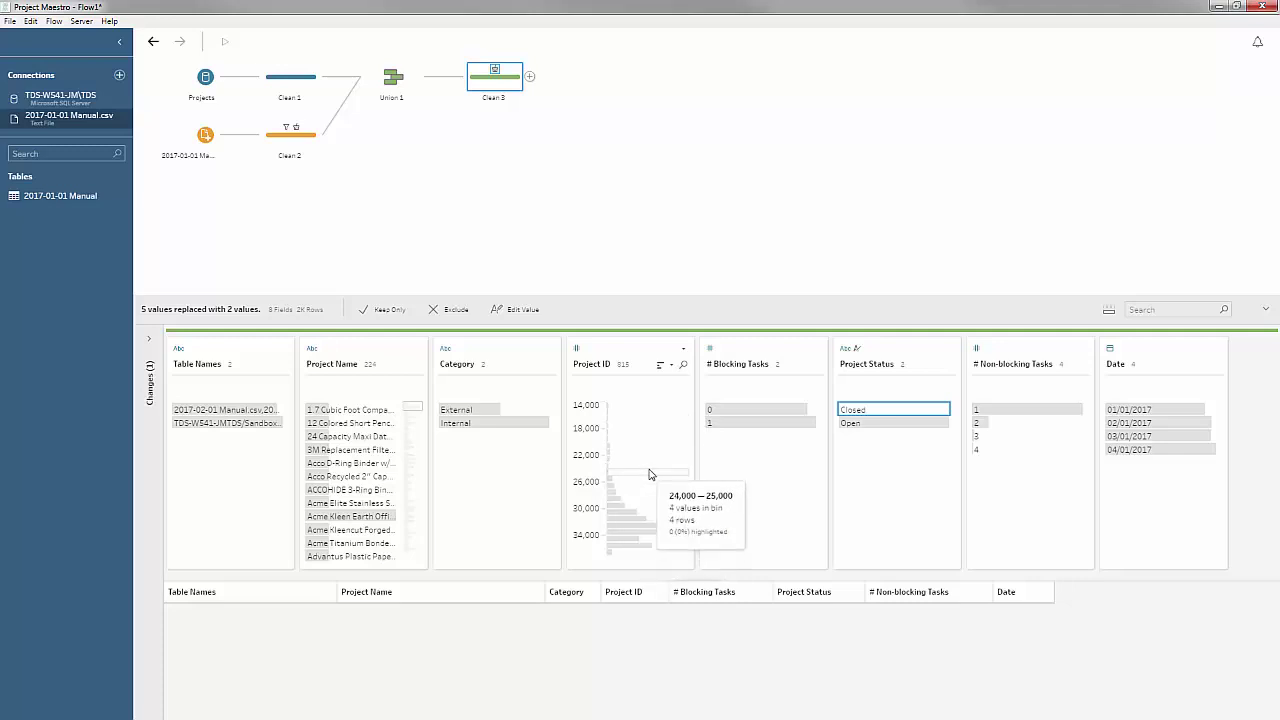
left_click(886, 409)
mouse_move(645, 516)
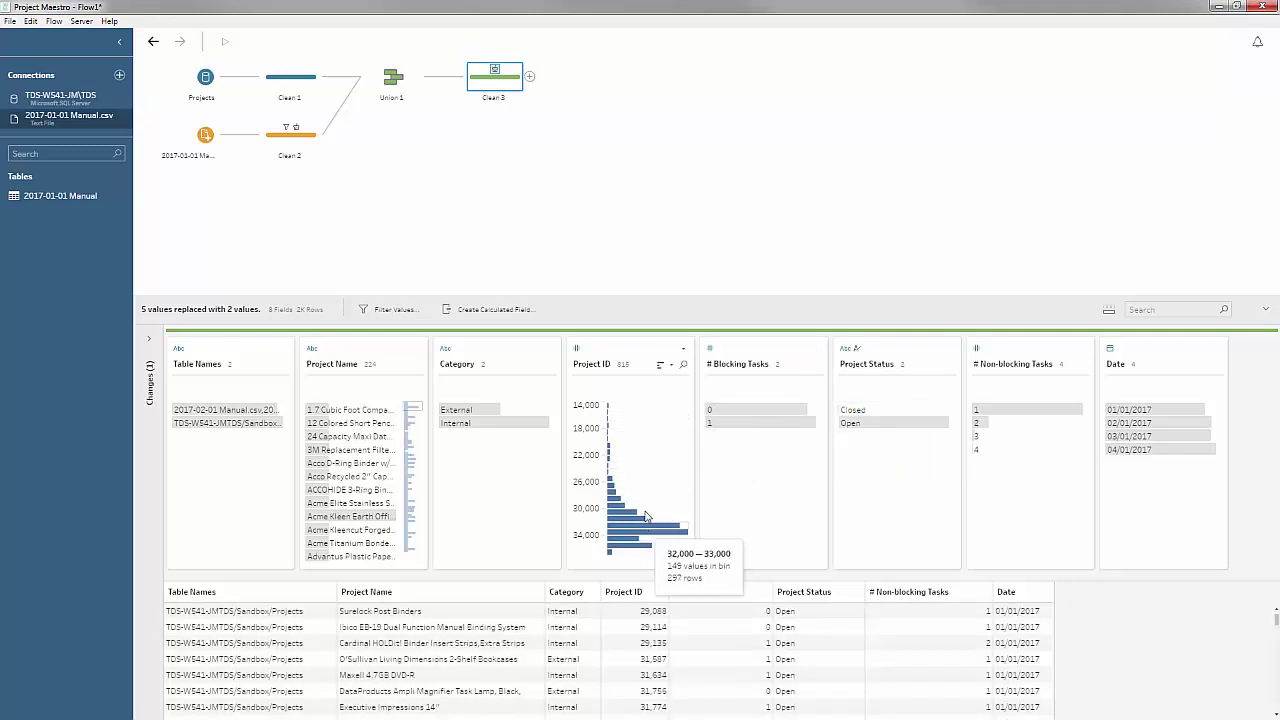
right_click(601, 349)
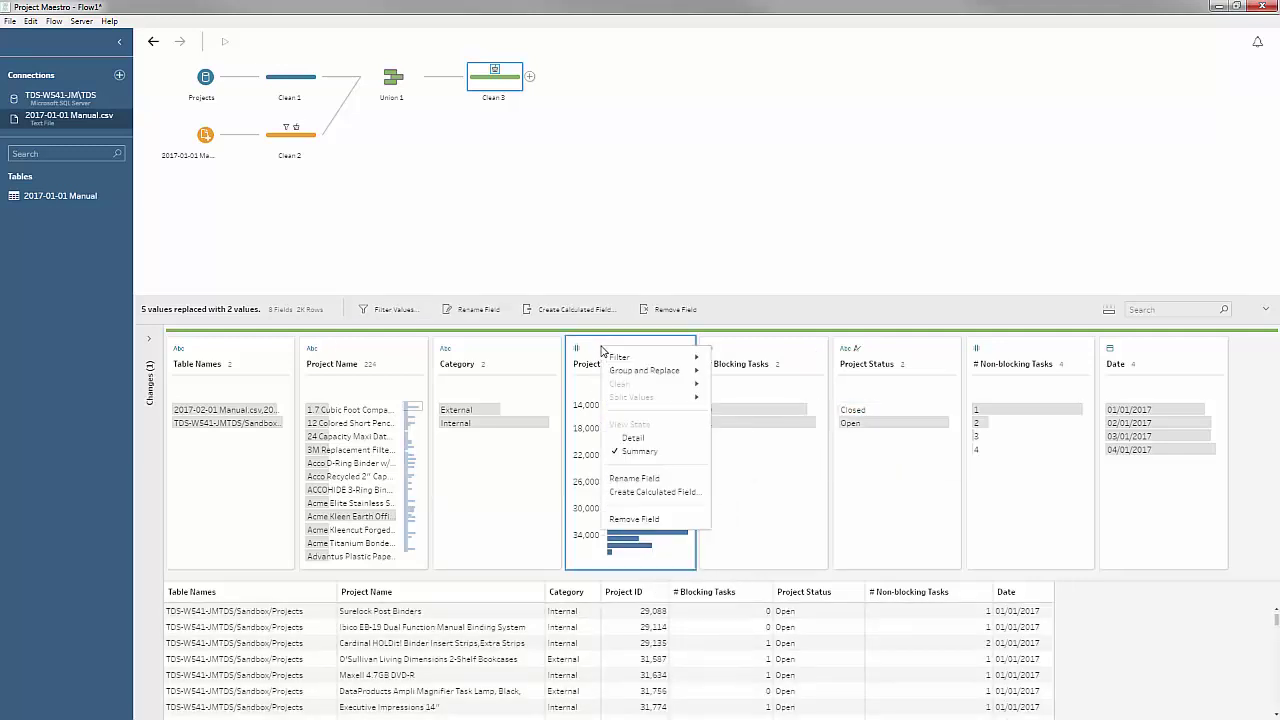
left_click(633, 439)
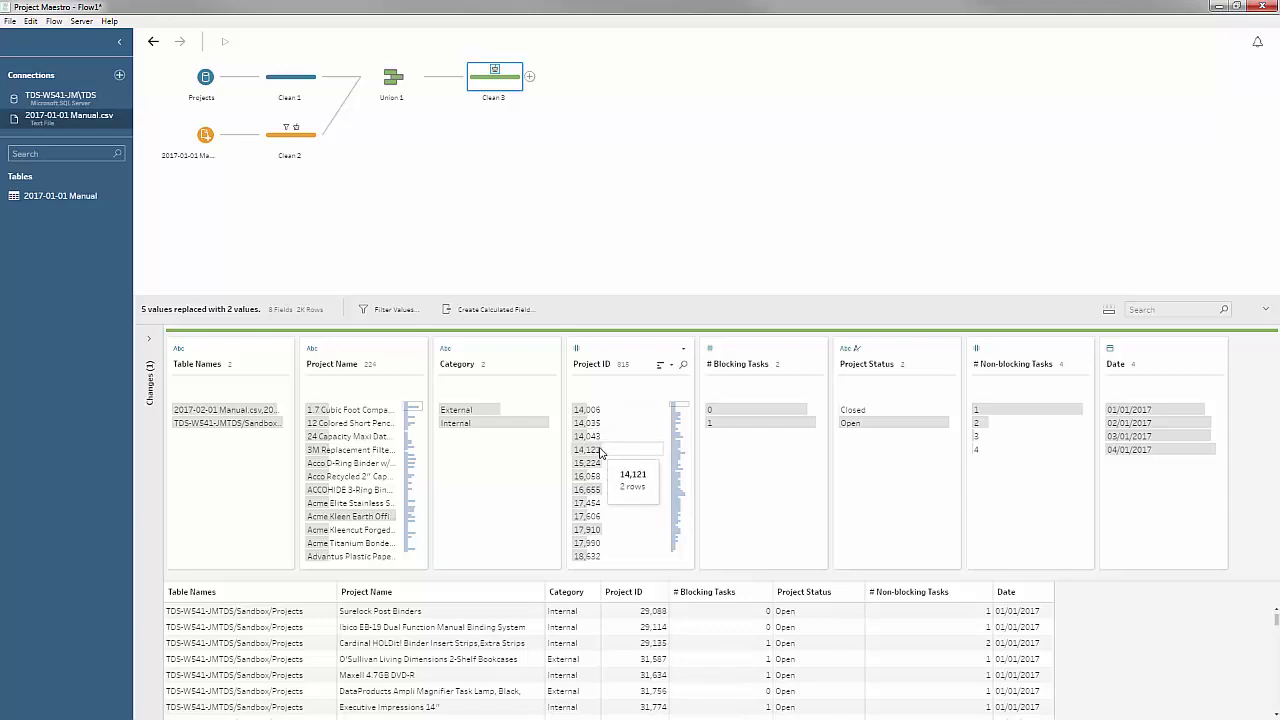
left_click(600, 451)
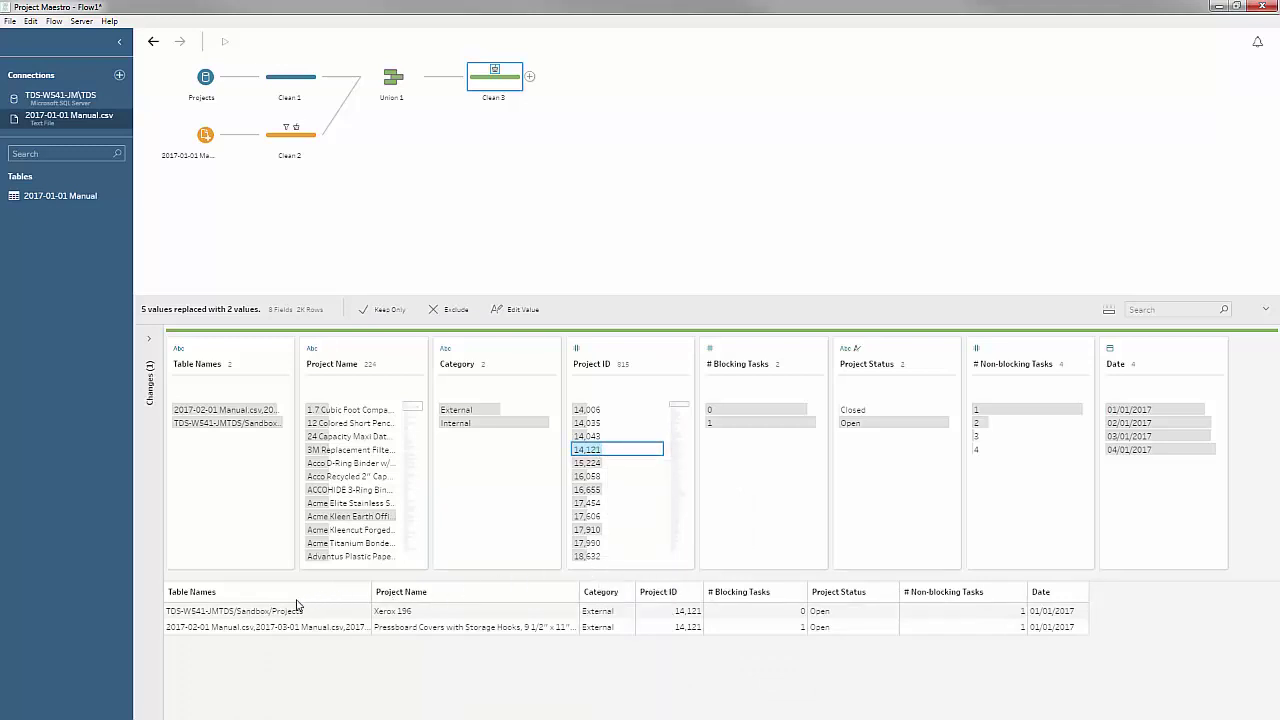
left_click(236, 612)
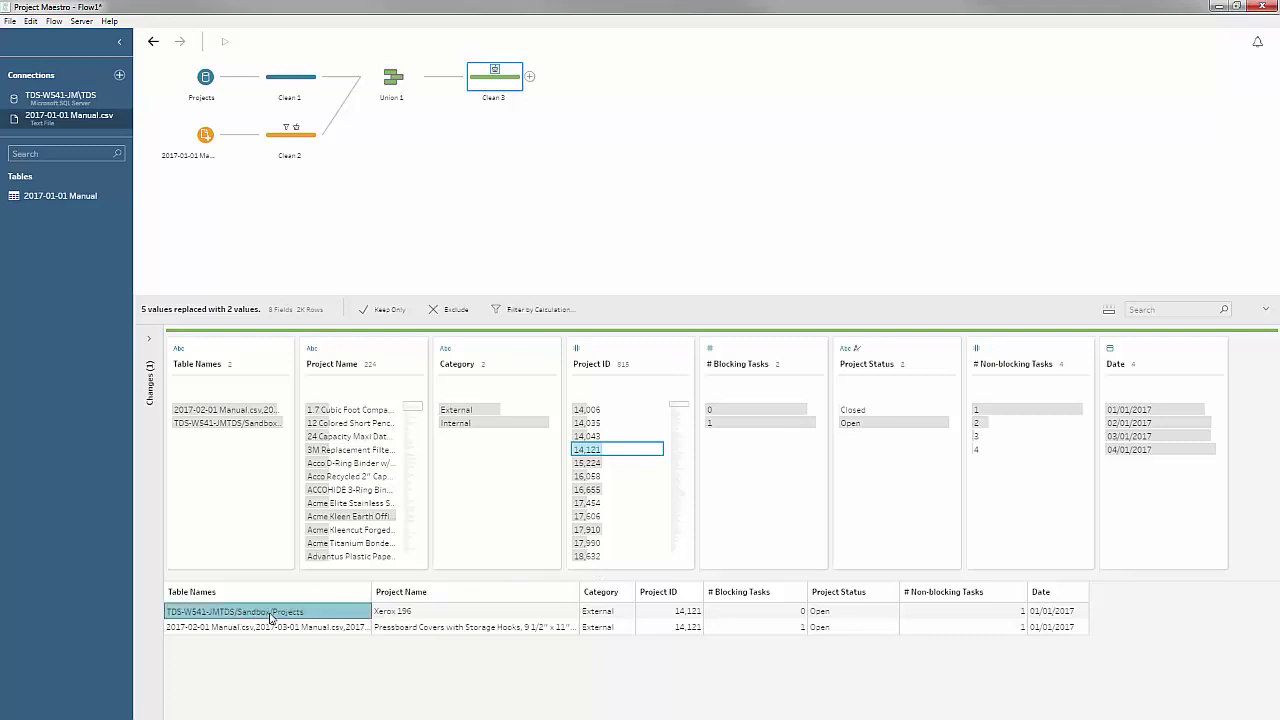
left_click(321, 630)
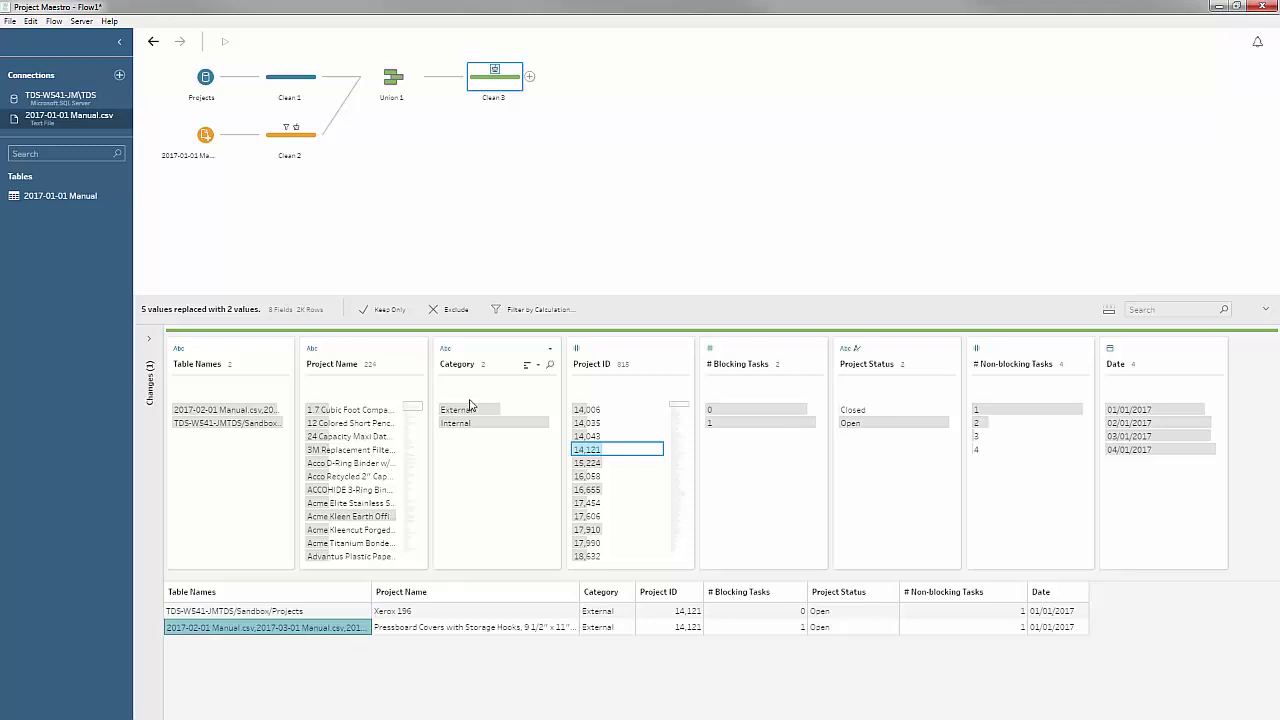
Rename the Table Names field to Source
double_click(196, 366)
type("Source")
key("Return")
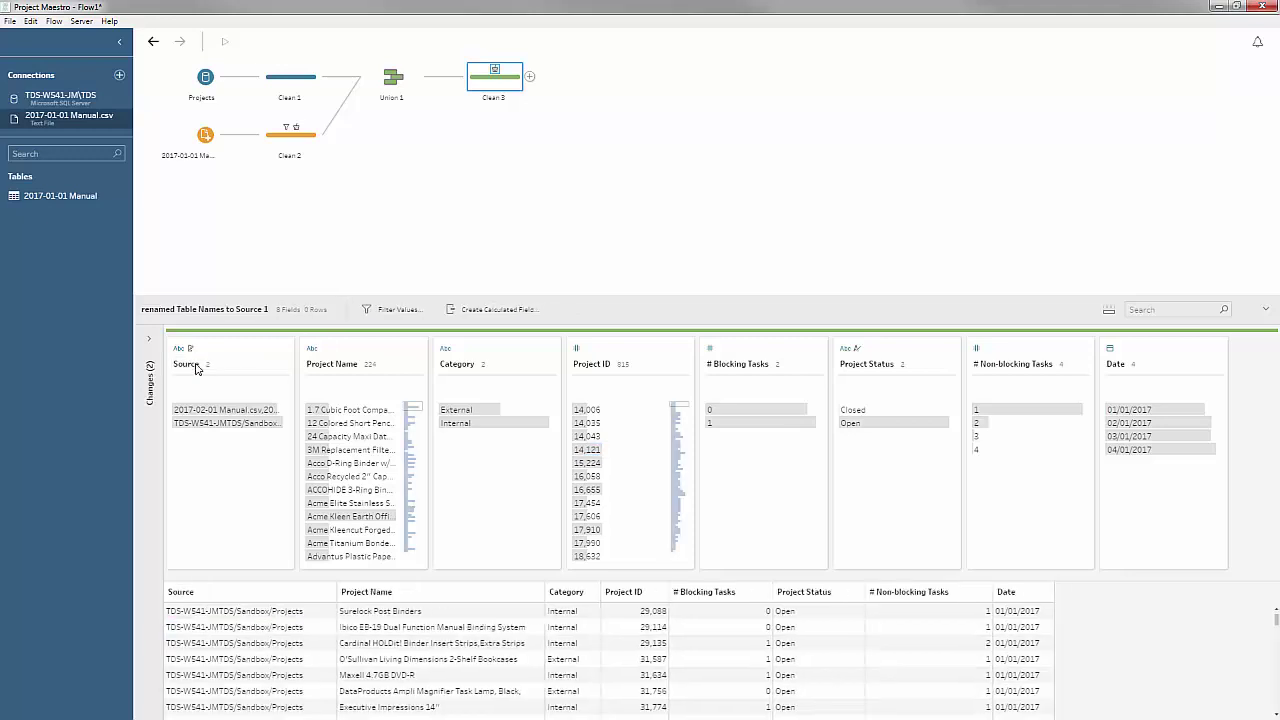
Relabel the manual files value as Manual and the database value as System
left_click(228, 411)
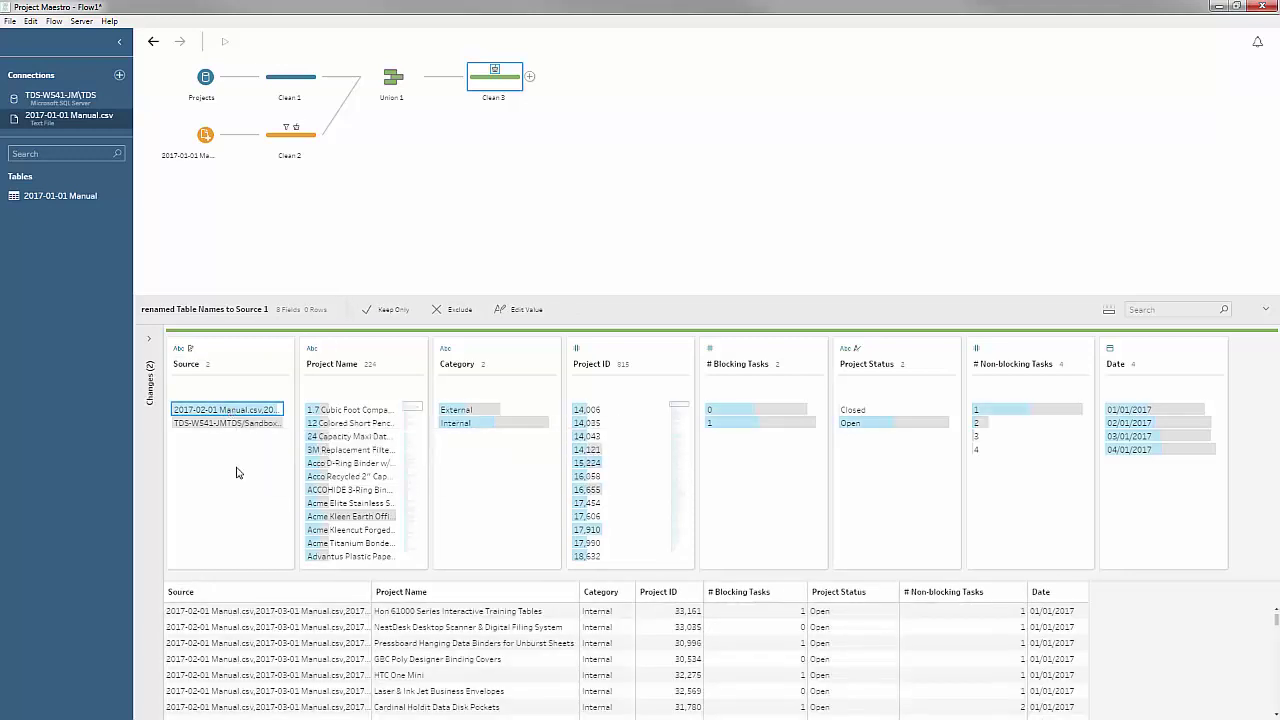
type("Manu")
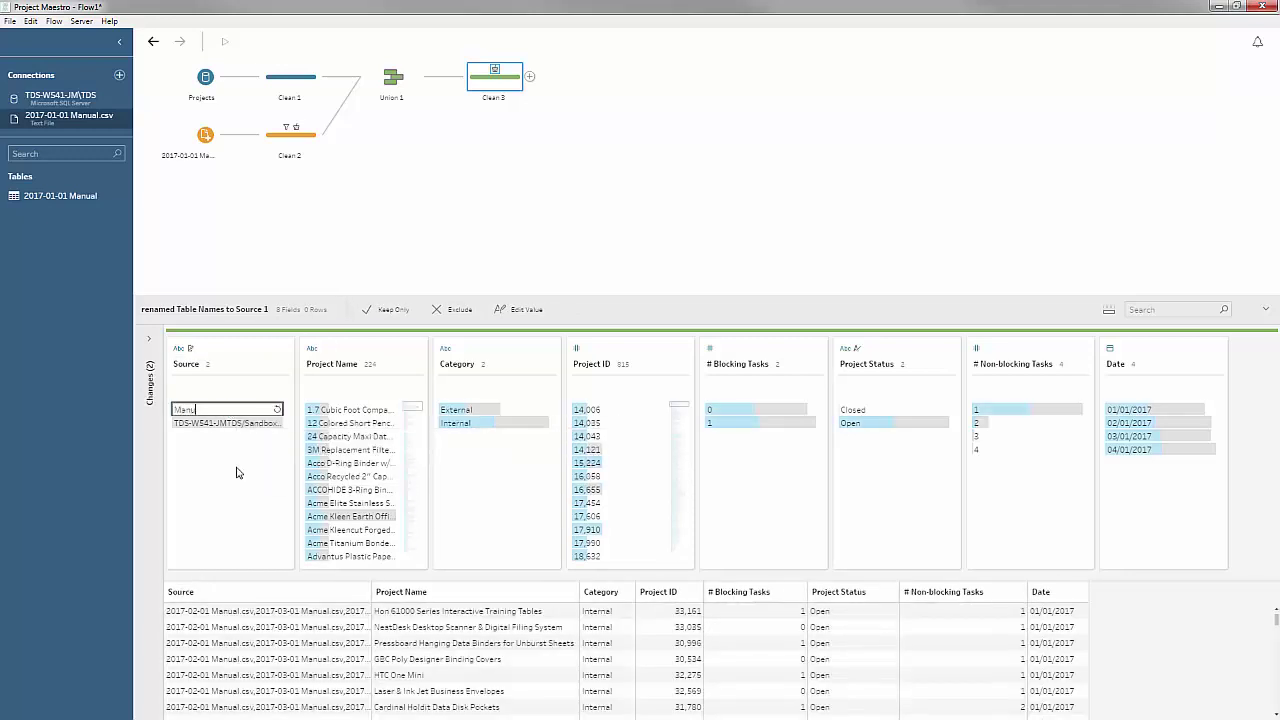
type("al")
key("Return")
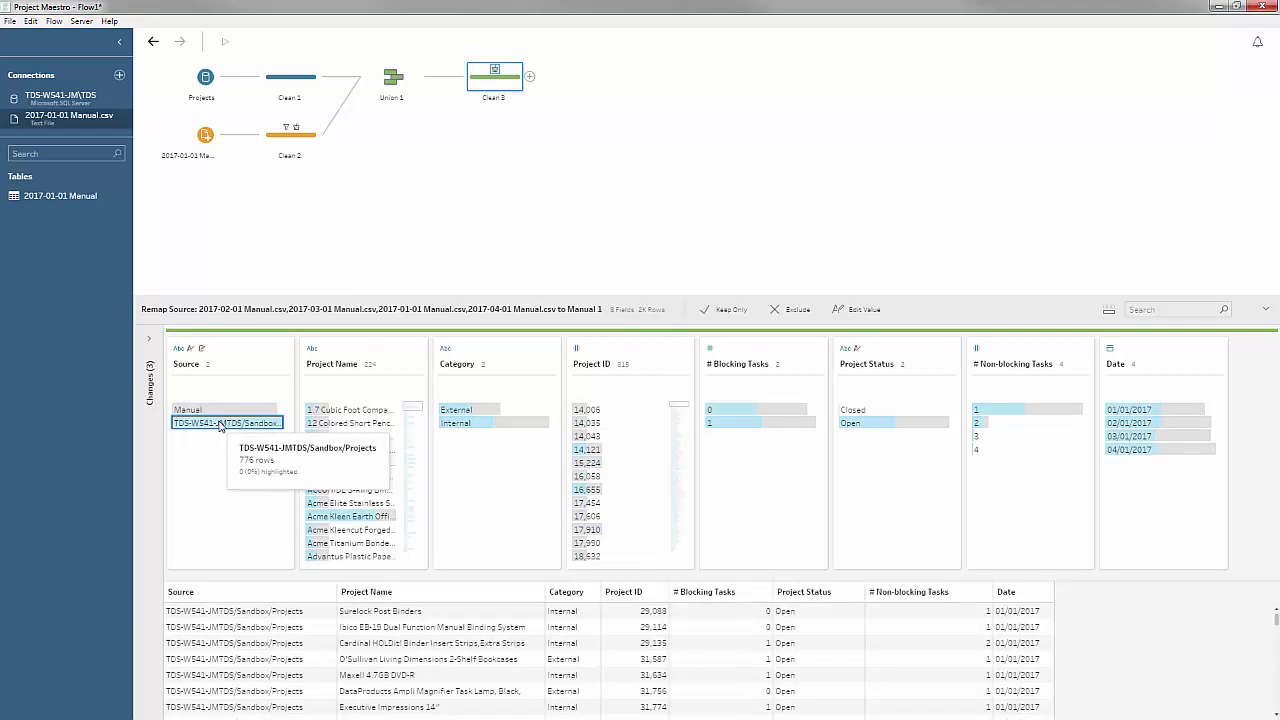
left_click(220, 424)
type("System")
key("Return")
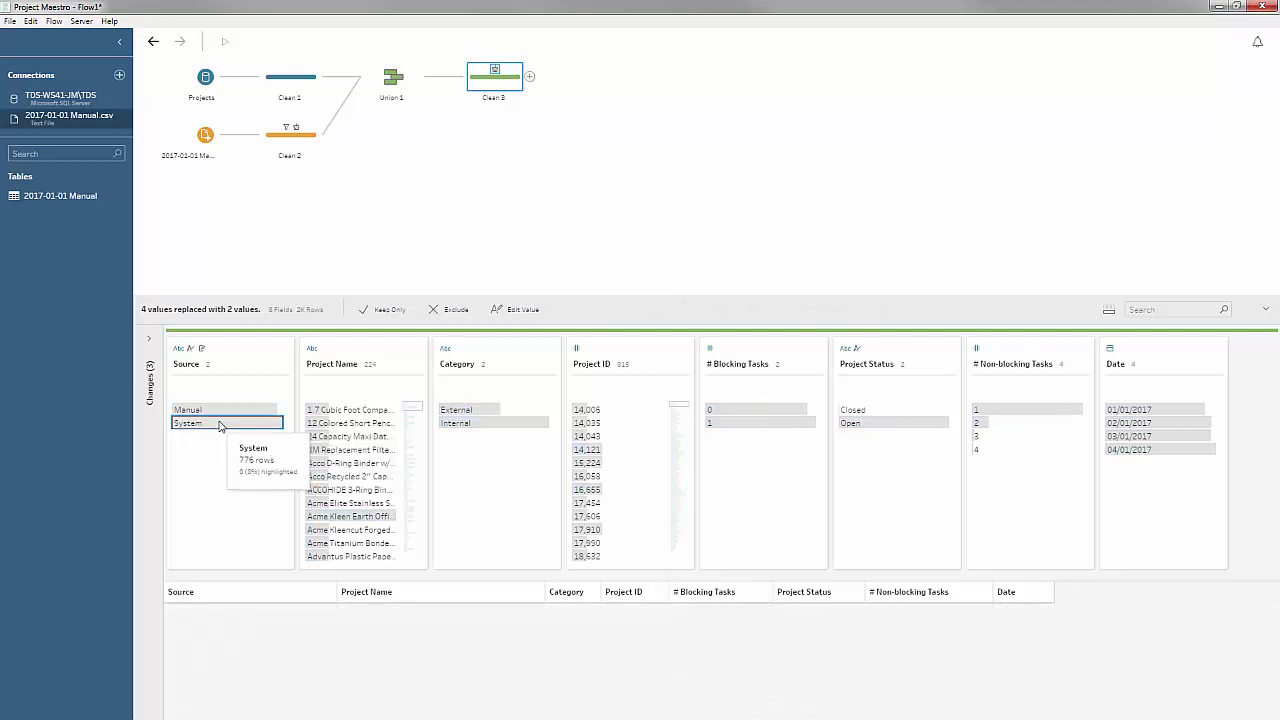
left_click(620, 452)
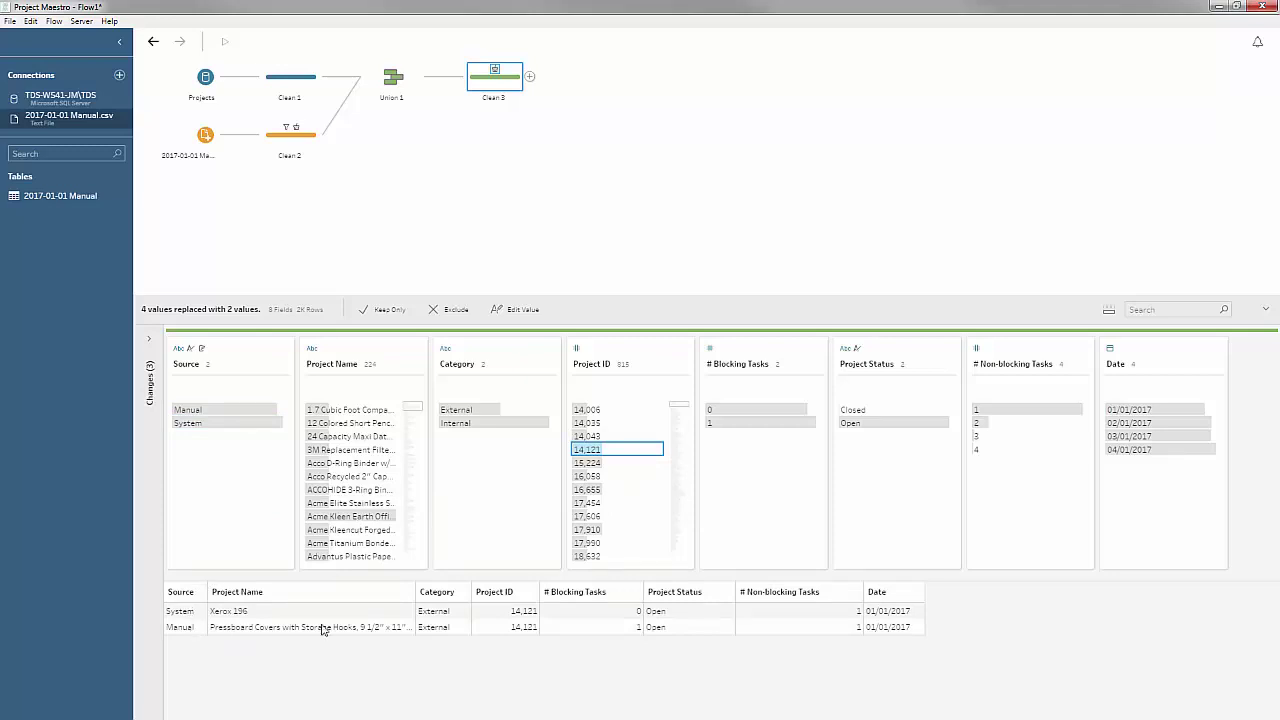
left_click(594, 466)
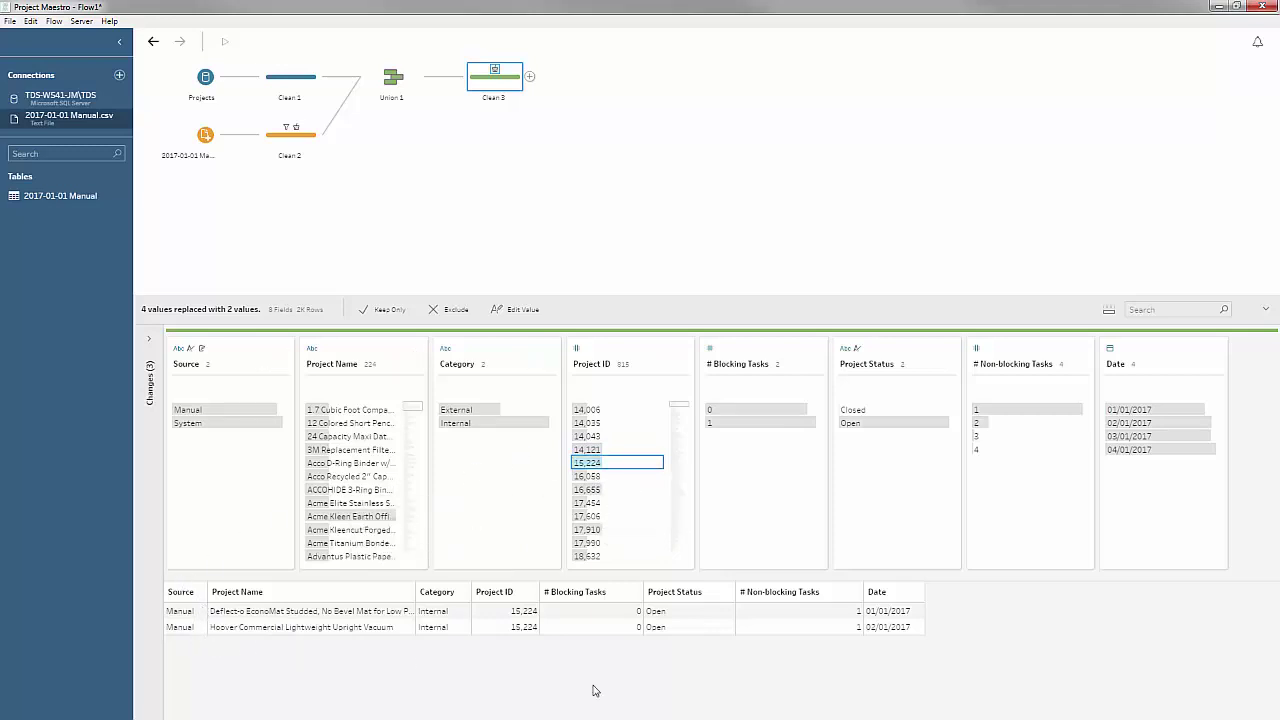
left_click(903, 611)
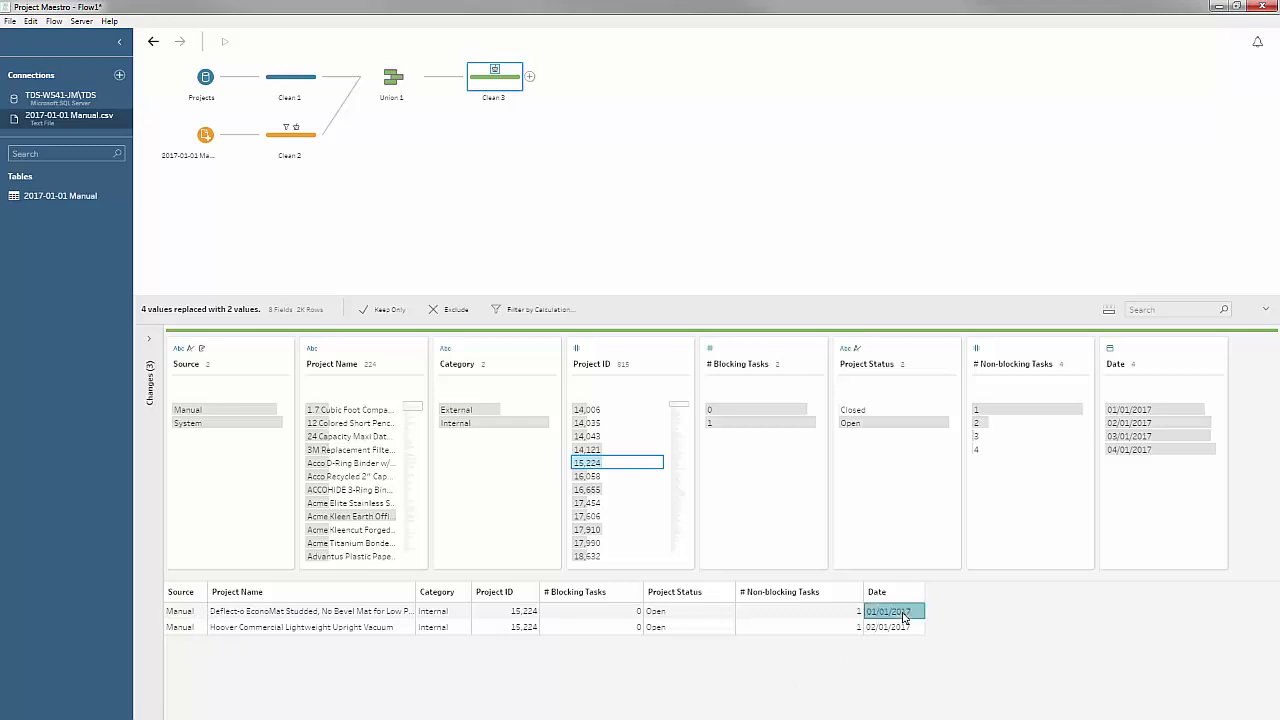
left_click(601, 491)
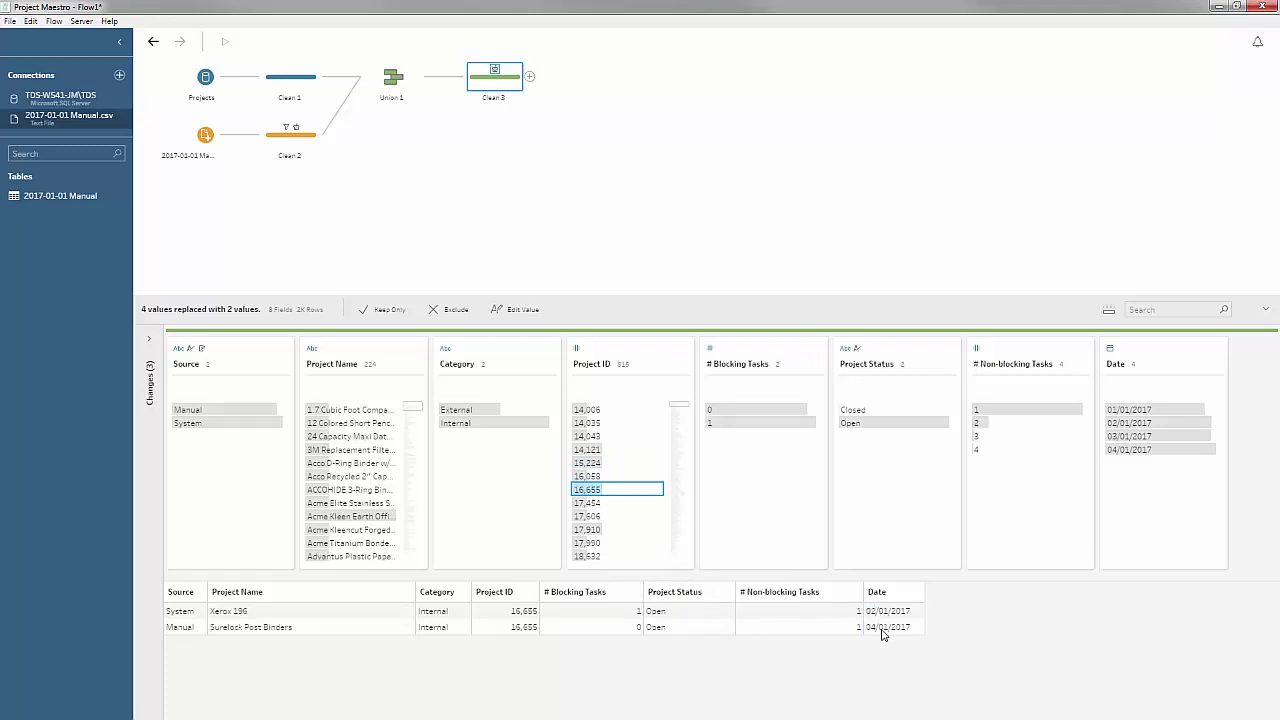
left_click(677, 462)
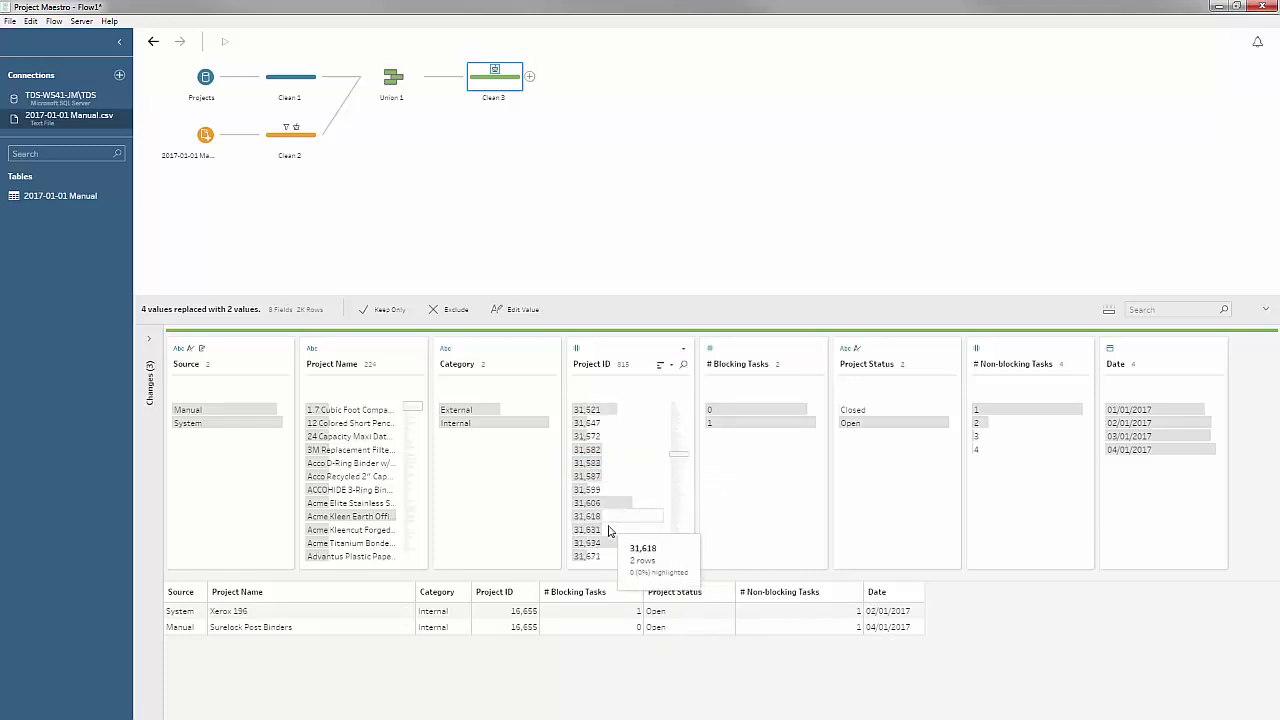
mouse_move(598, 550)
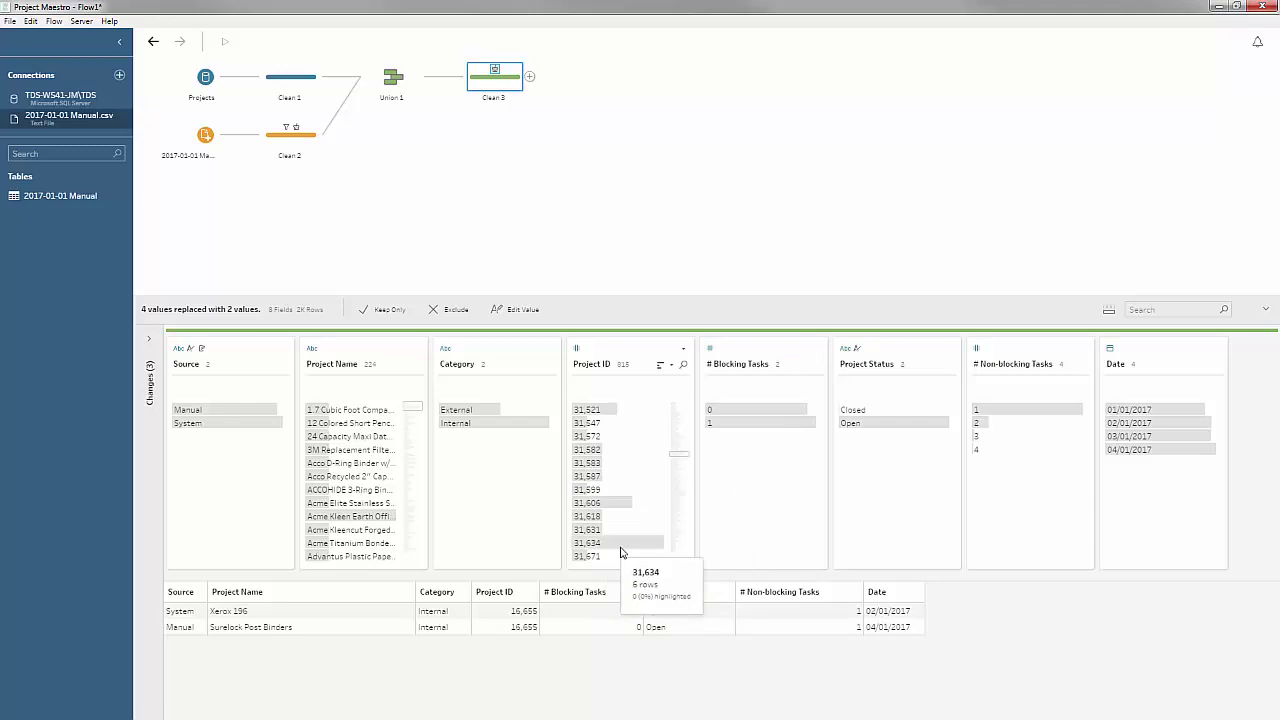
left_click(618, 545)
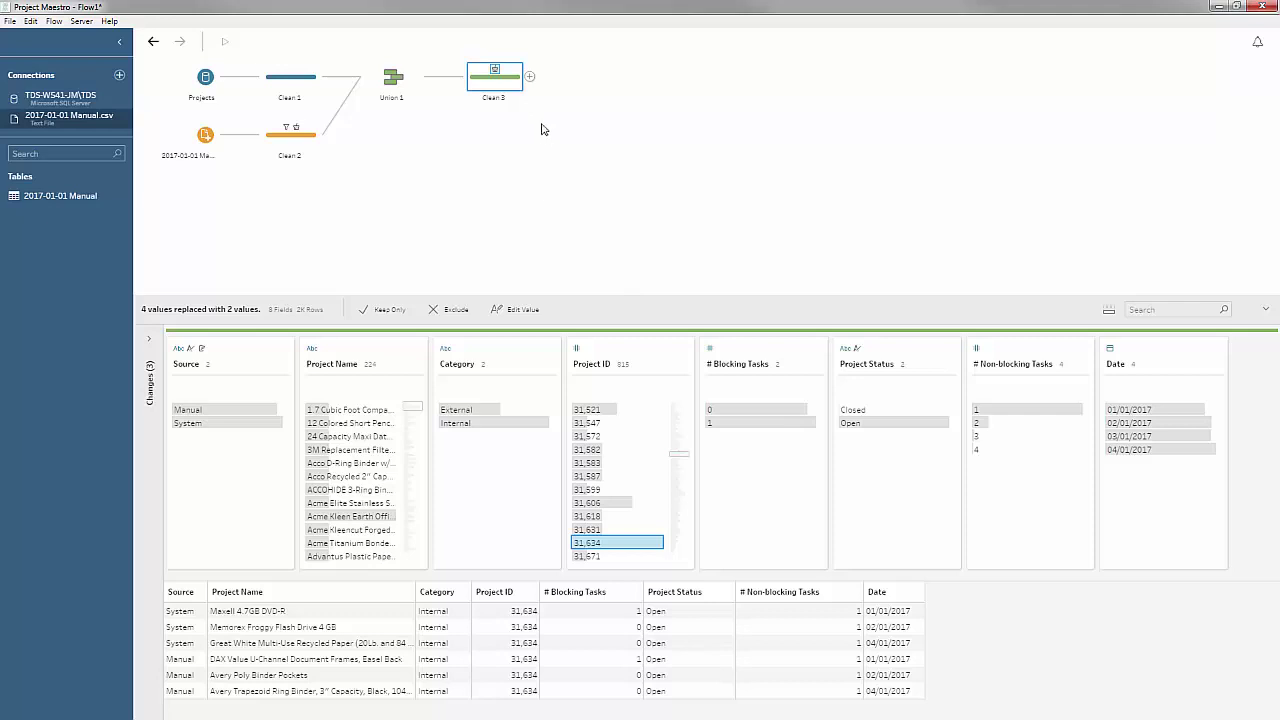
Add an aggregate after Clean 3 grouping by Project ID with the maximum Date
left_click(530, 76)
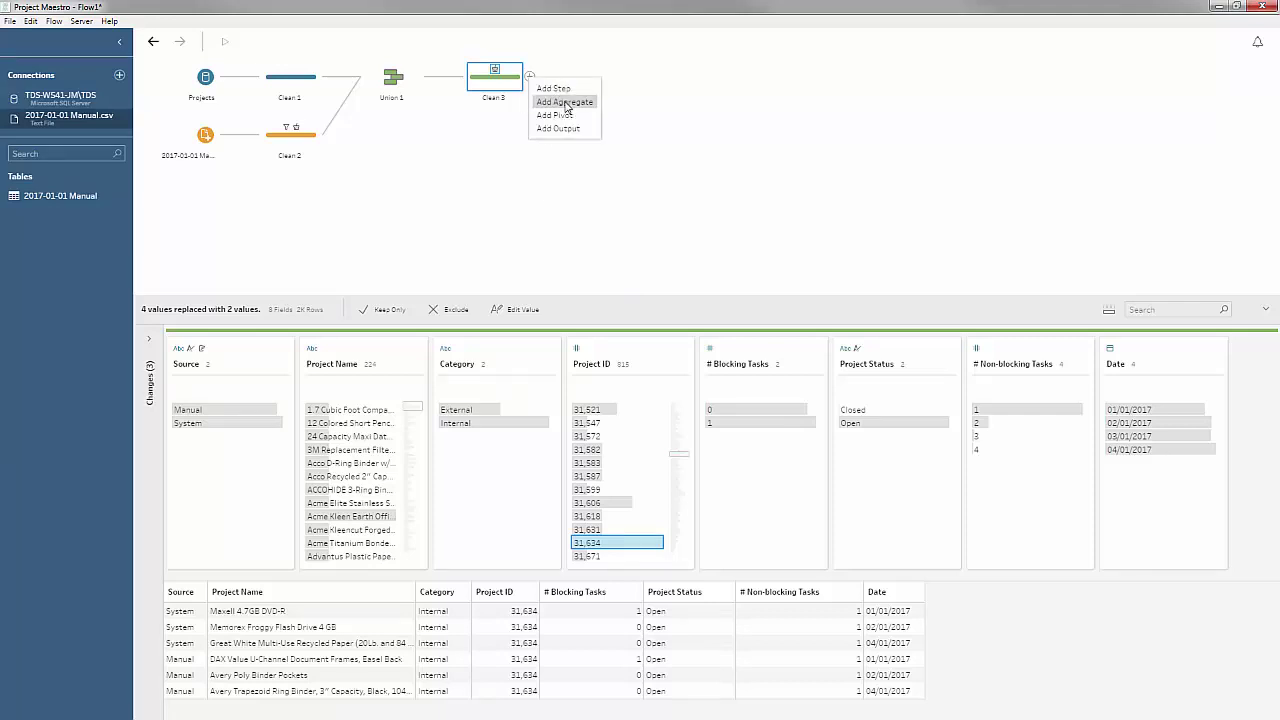
left_click(565, 102)
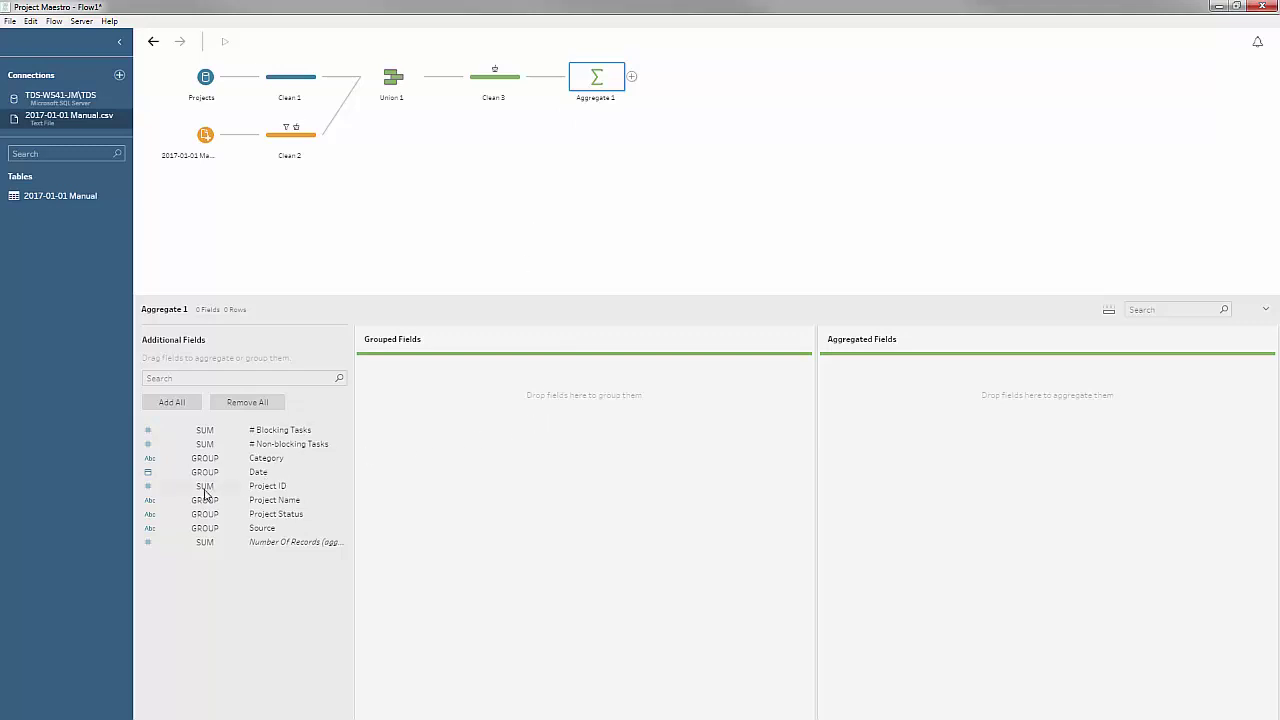
left_click_drag(204, 492, 487, 492)
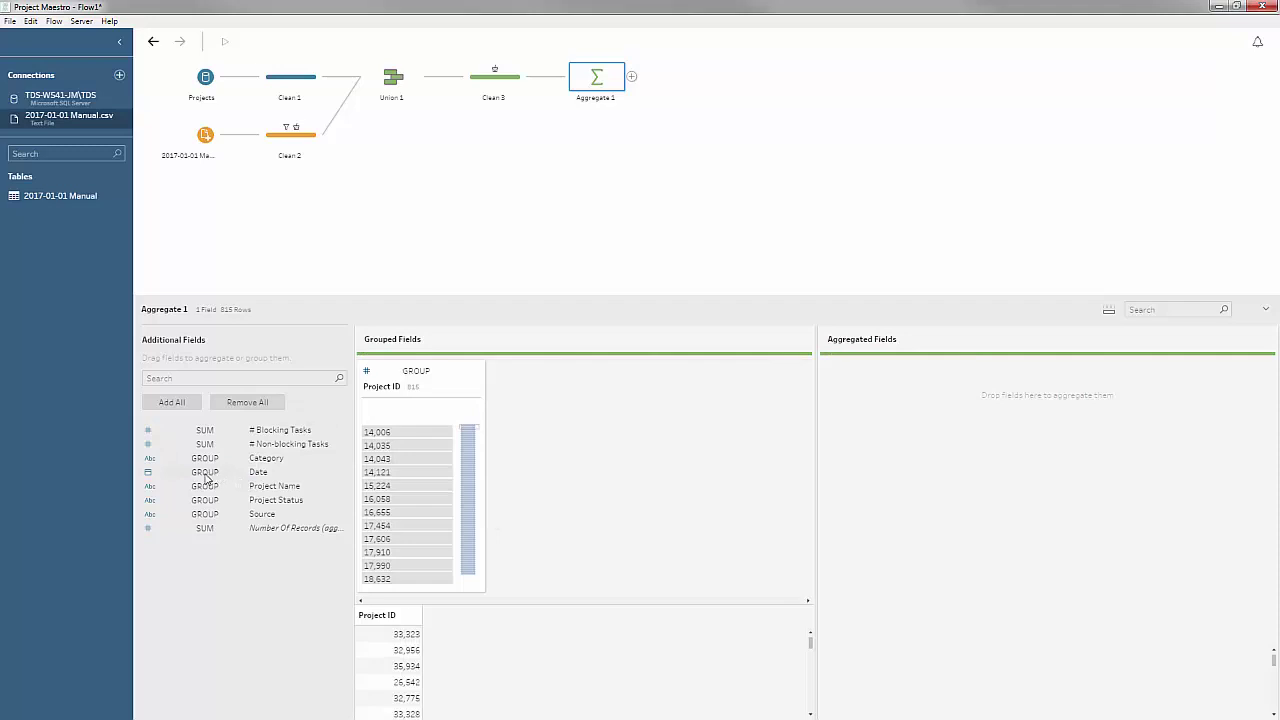
left_click_drag(208, 472, 900, 418)
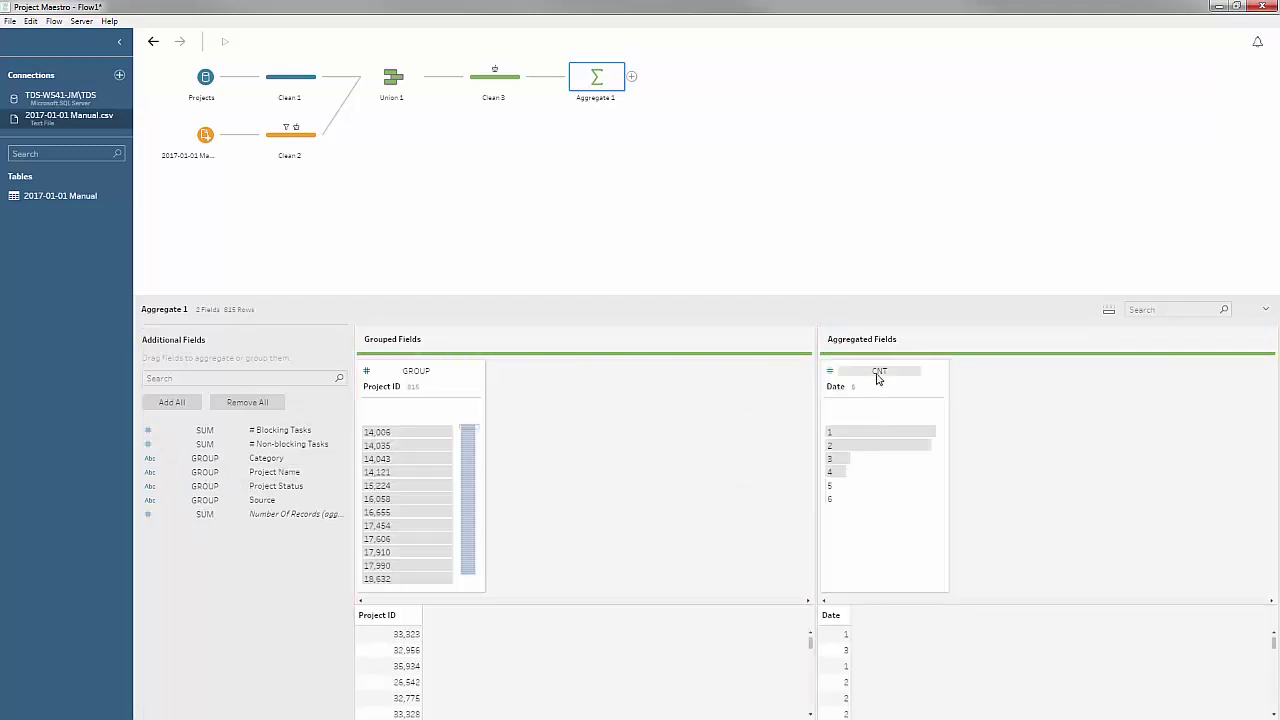
left_click(877, 374)
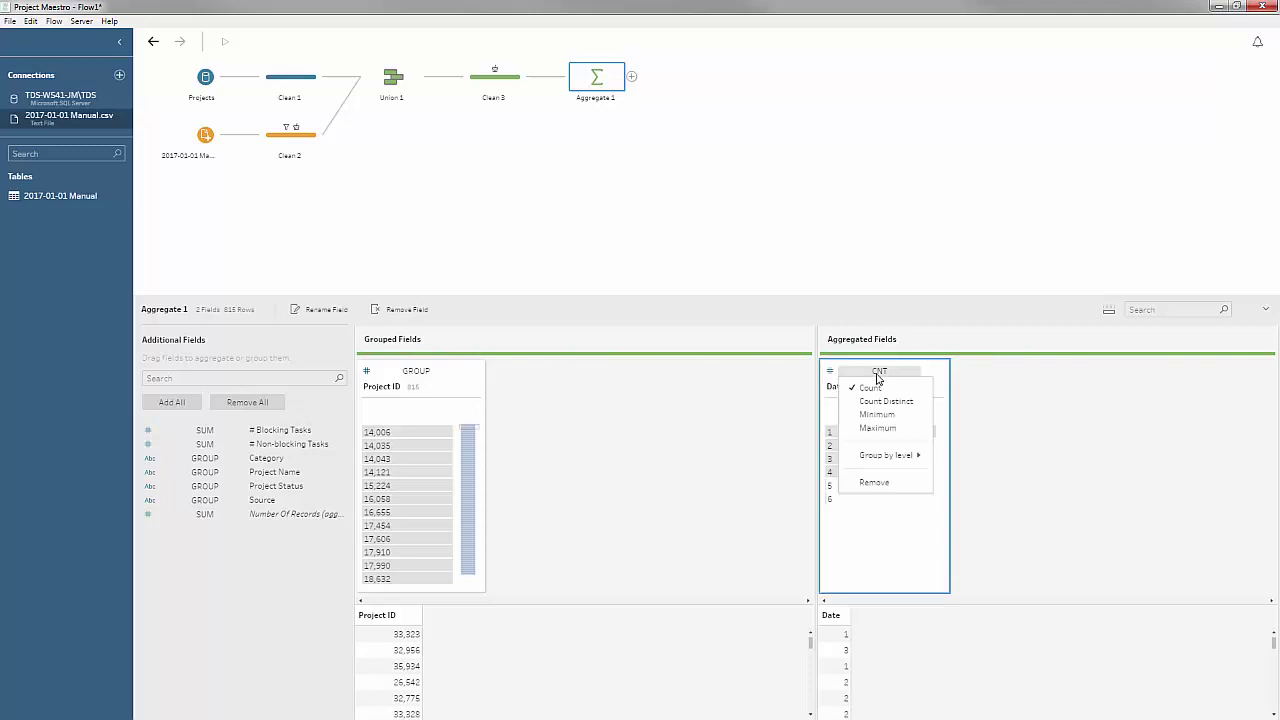
left_click(873, 428)
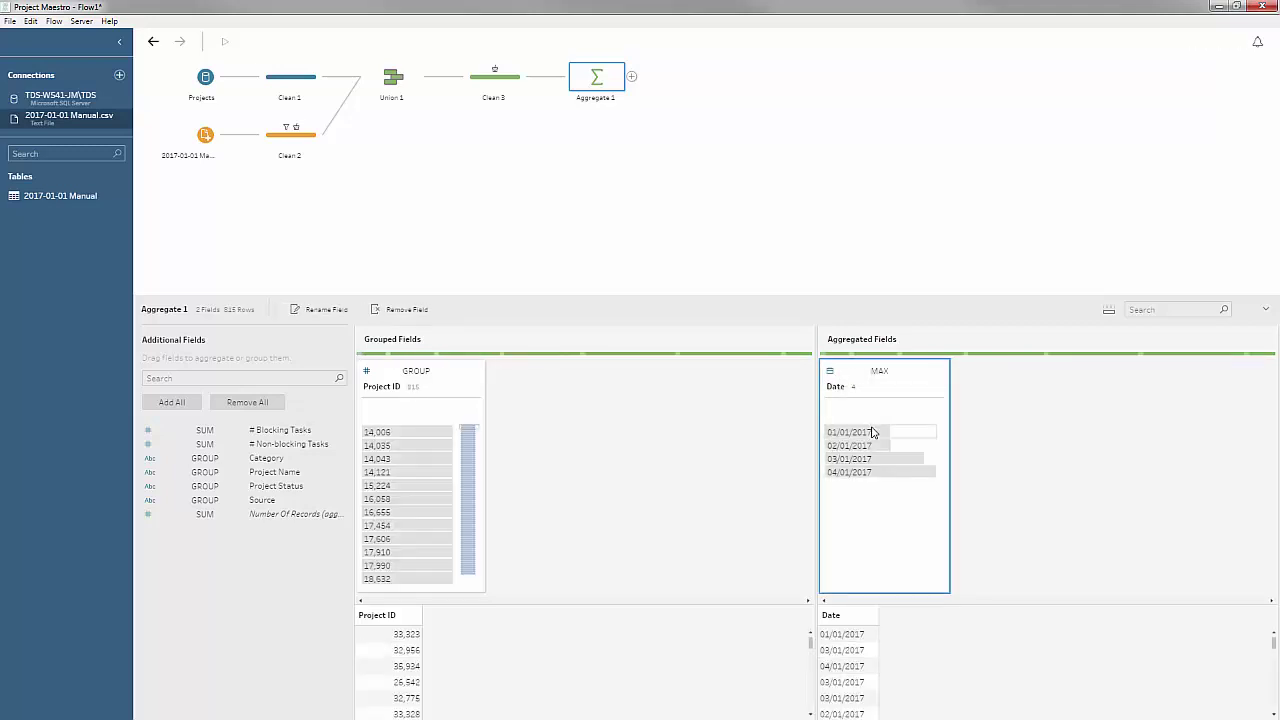
Check which projects last appear on each date from 01/01/2017 to 04/01/2017
left_click(418, 434)
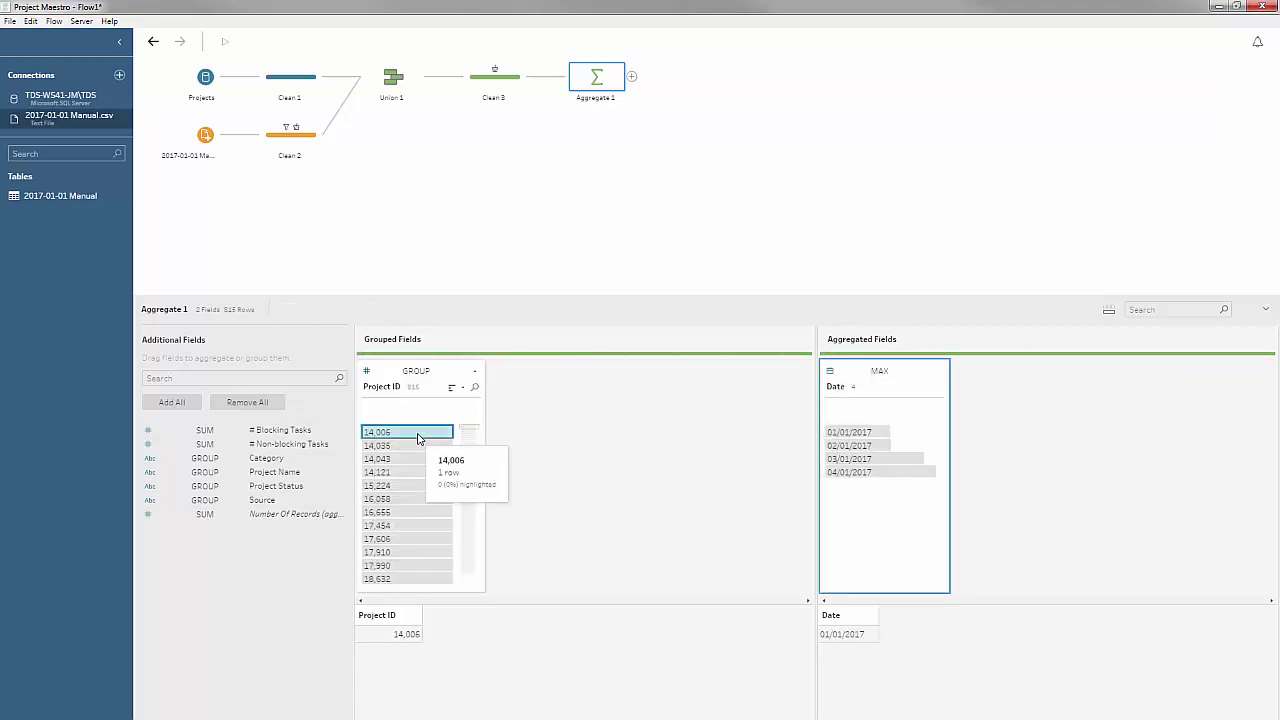
left_click(872, 474)
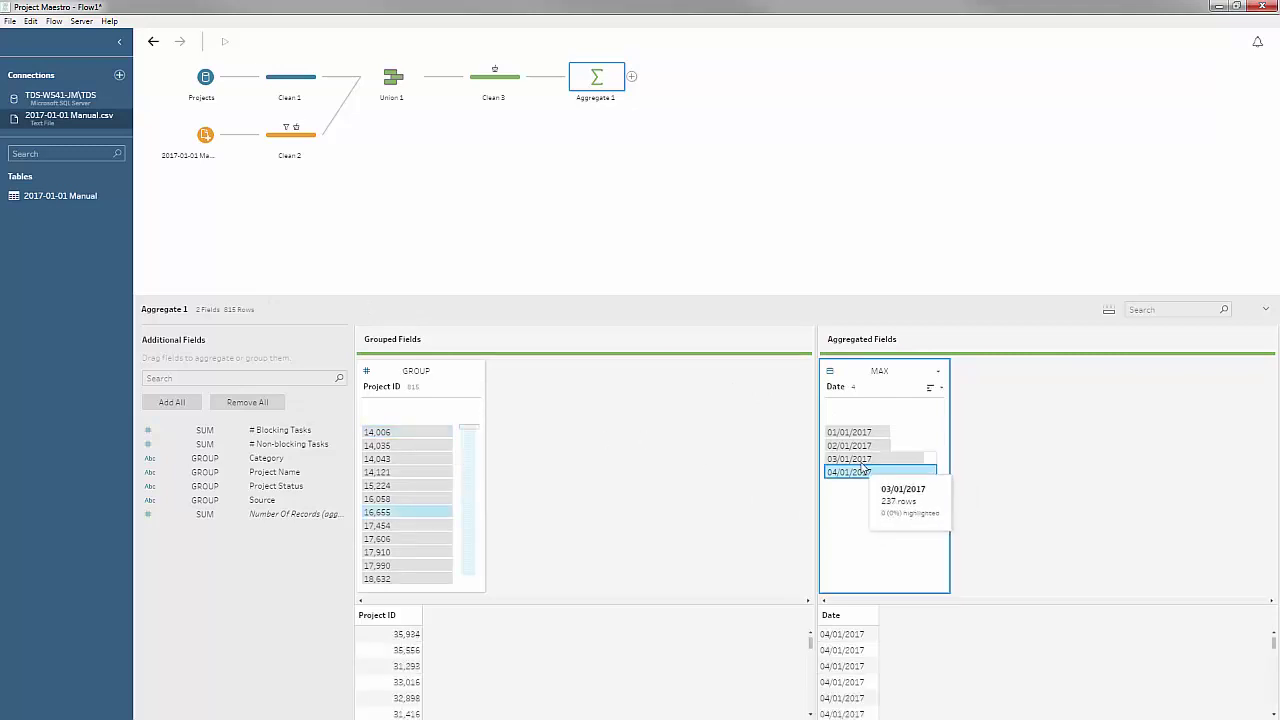
left_click(868, 459)
mouse_move(430, 505)
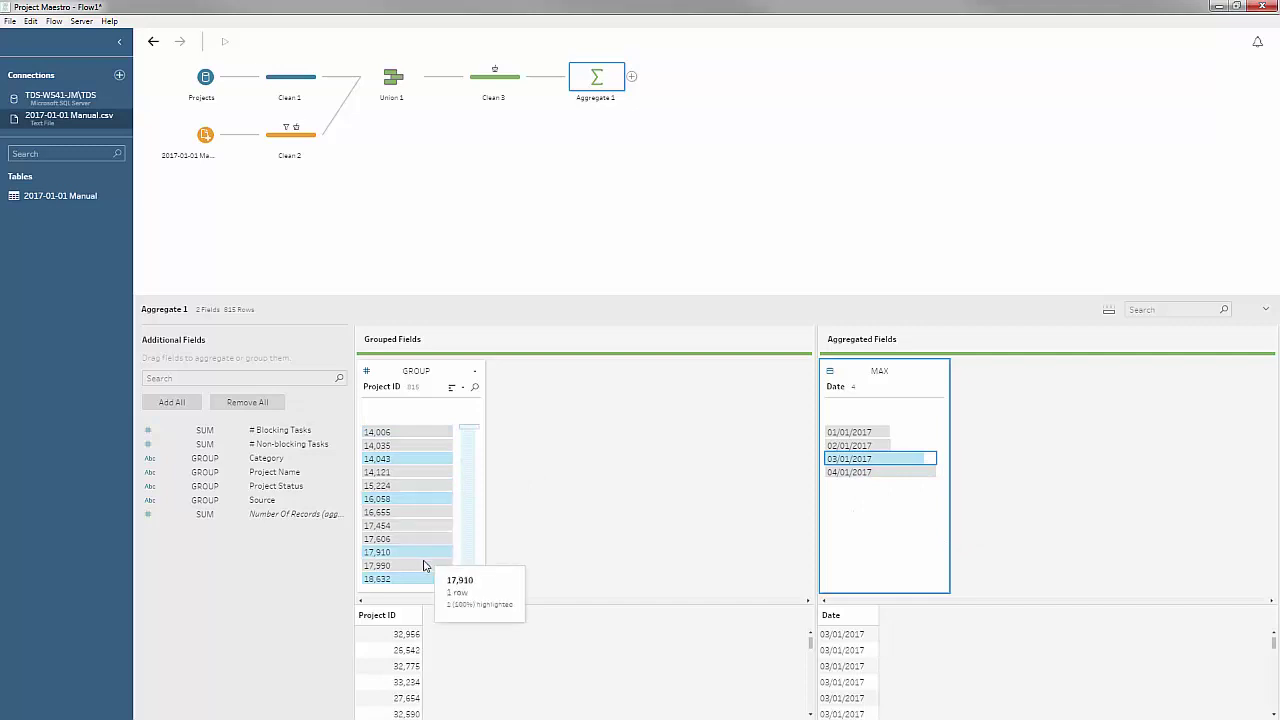
left_click(866, 446)
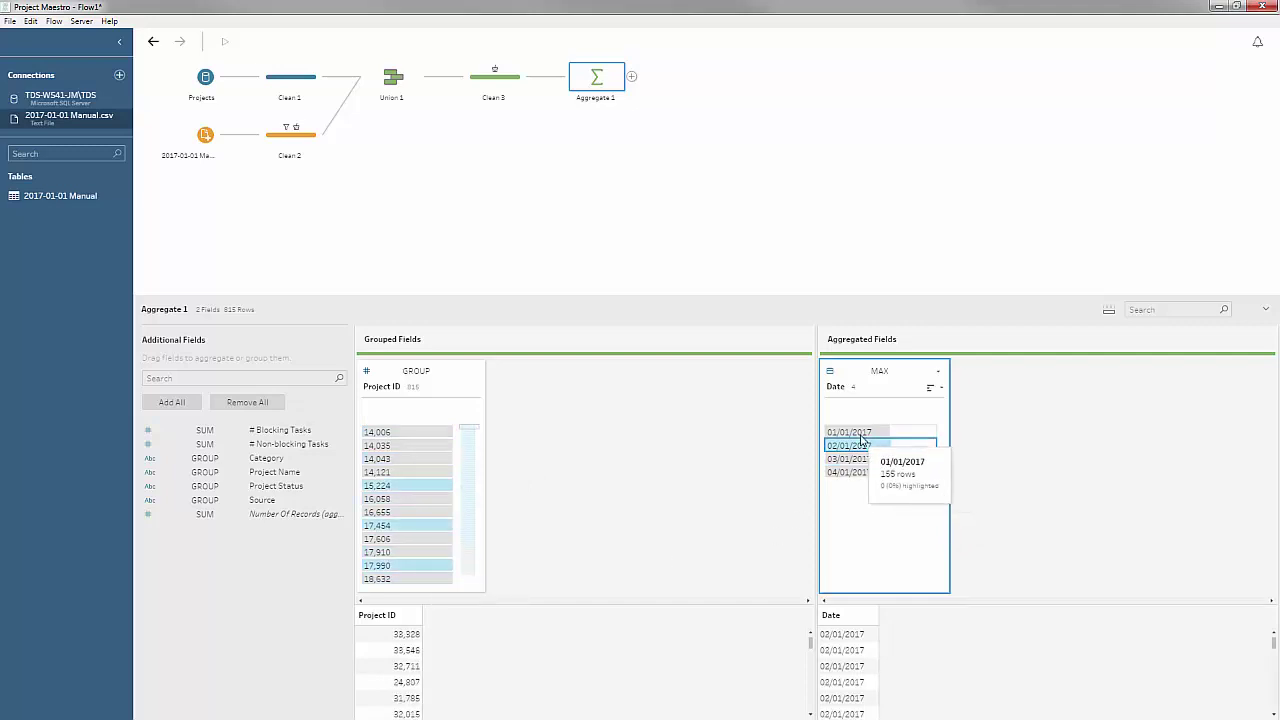
left_click(861, 434)
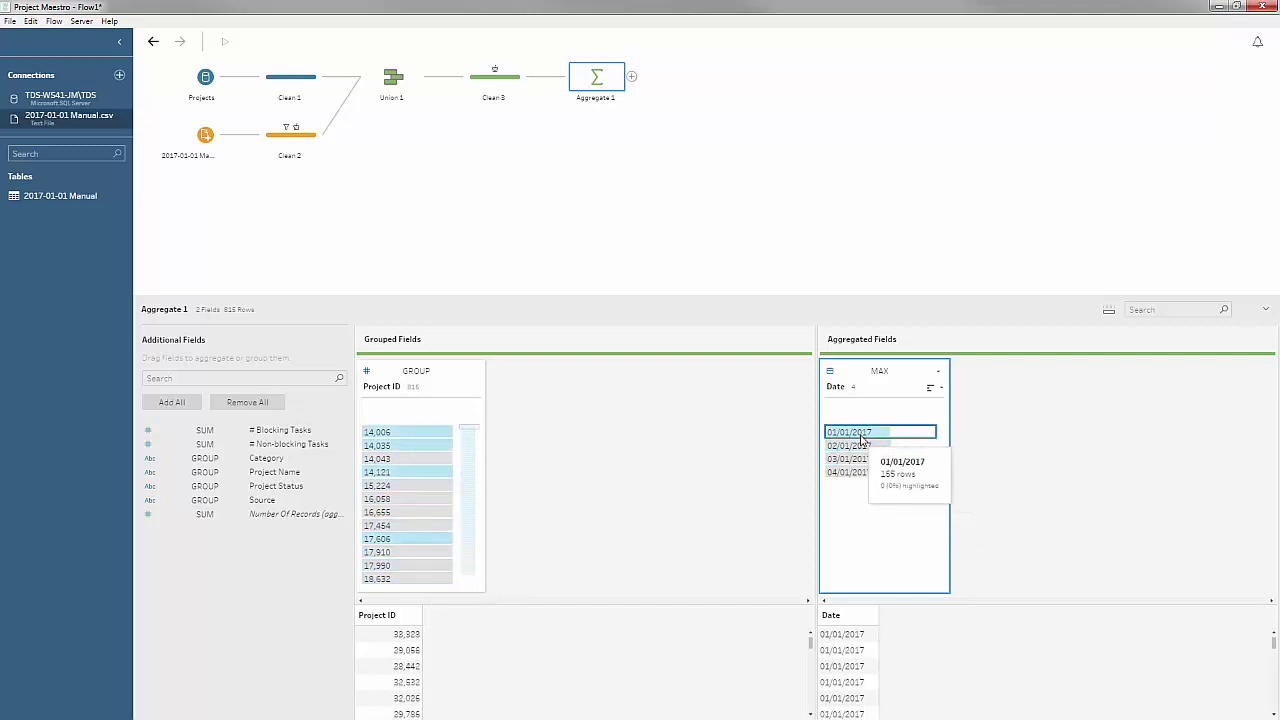
left_click(863, 440)
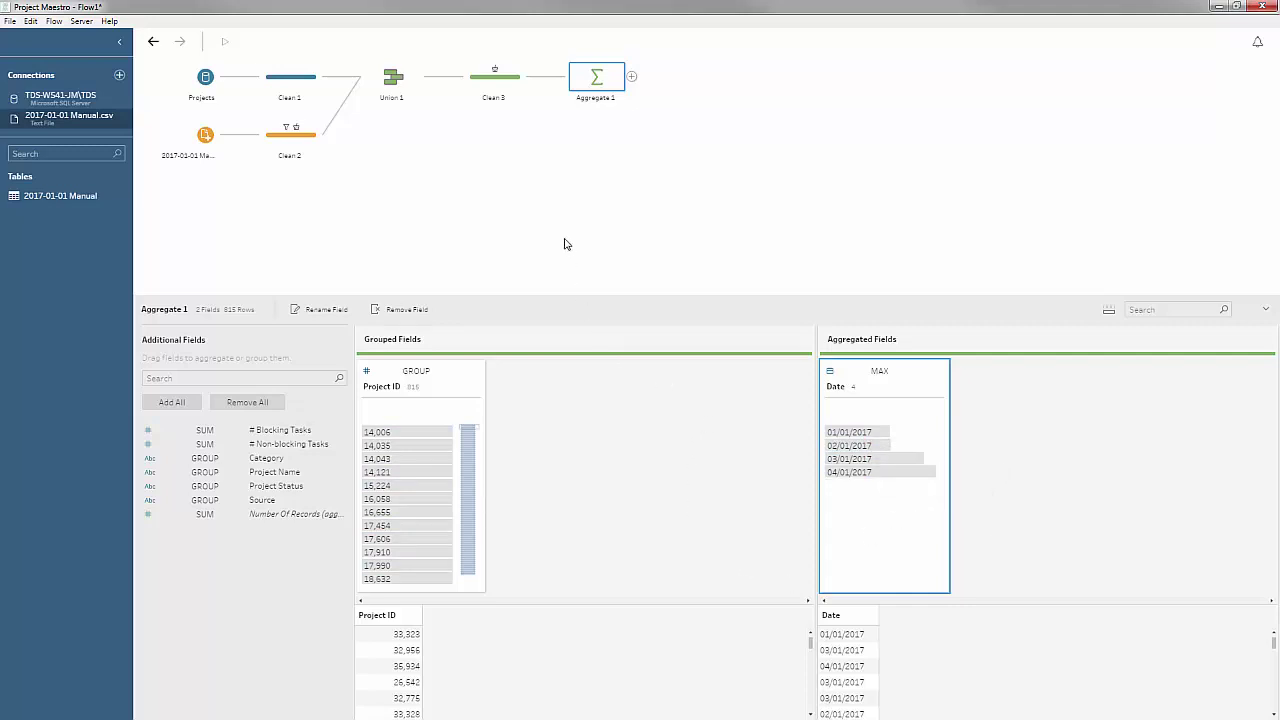
Rename the aggregate step to Max Date
double_click(604, 100)
type("Max Date")
key("Return")
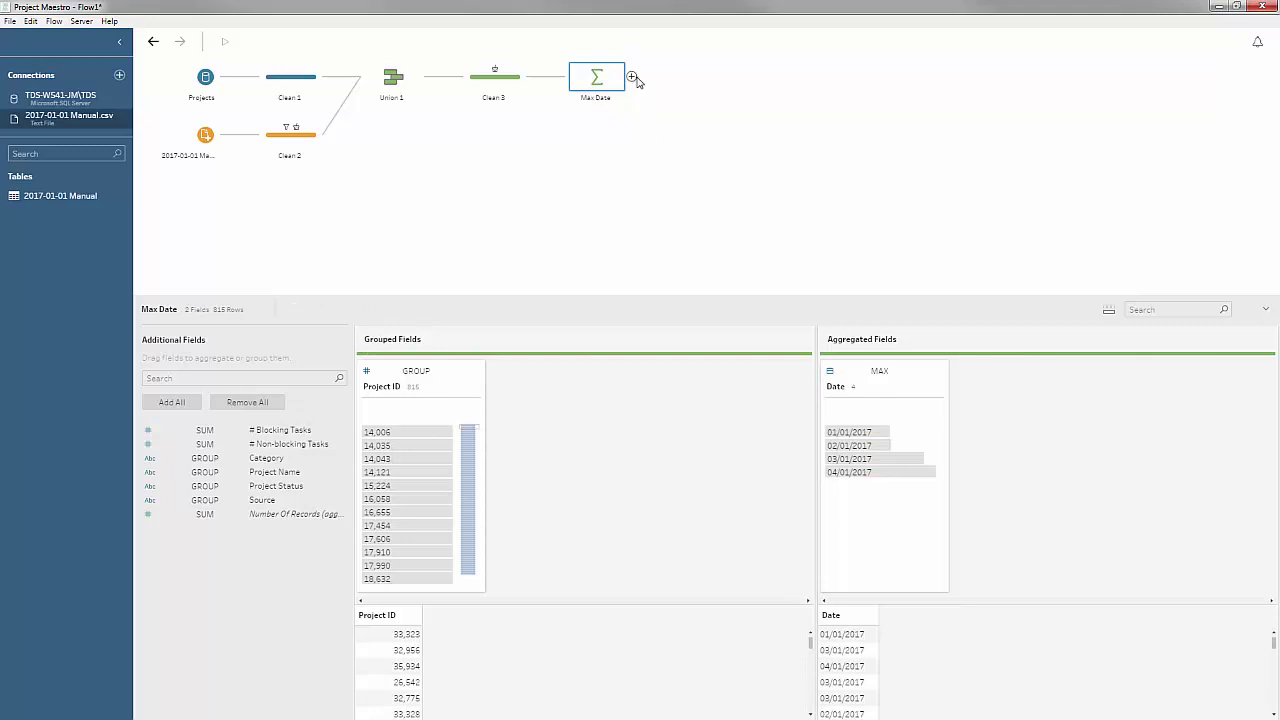
Join Max Date with Clean 3 on Project ID and start a clause using Max Date's Date
left_click_drag(632, 79, 536, 88)
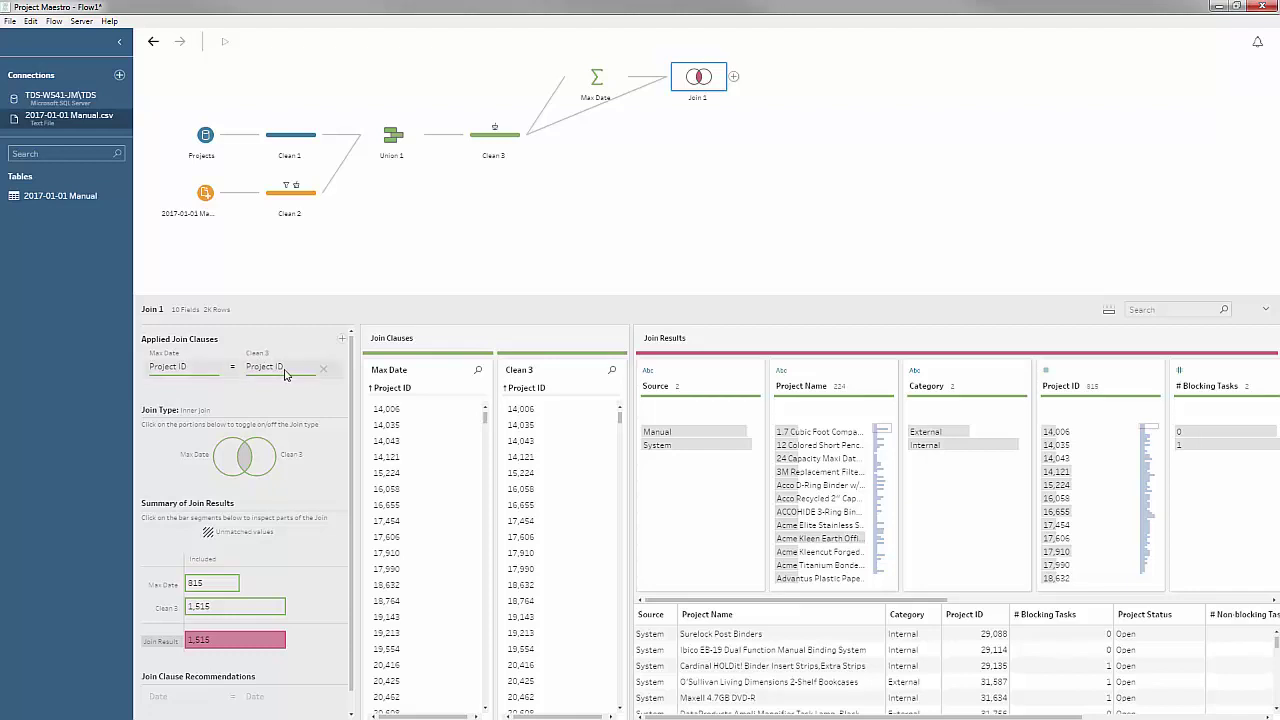
left_click(342, 339)
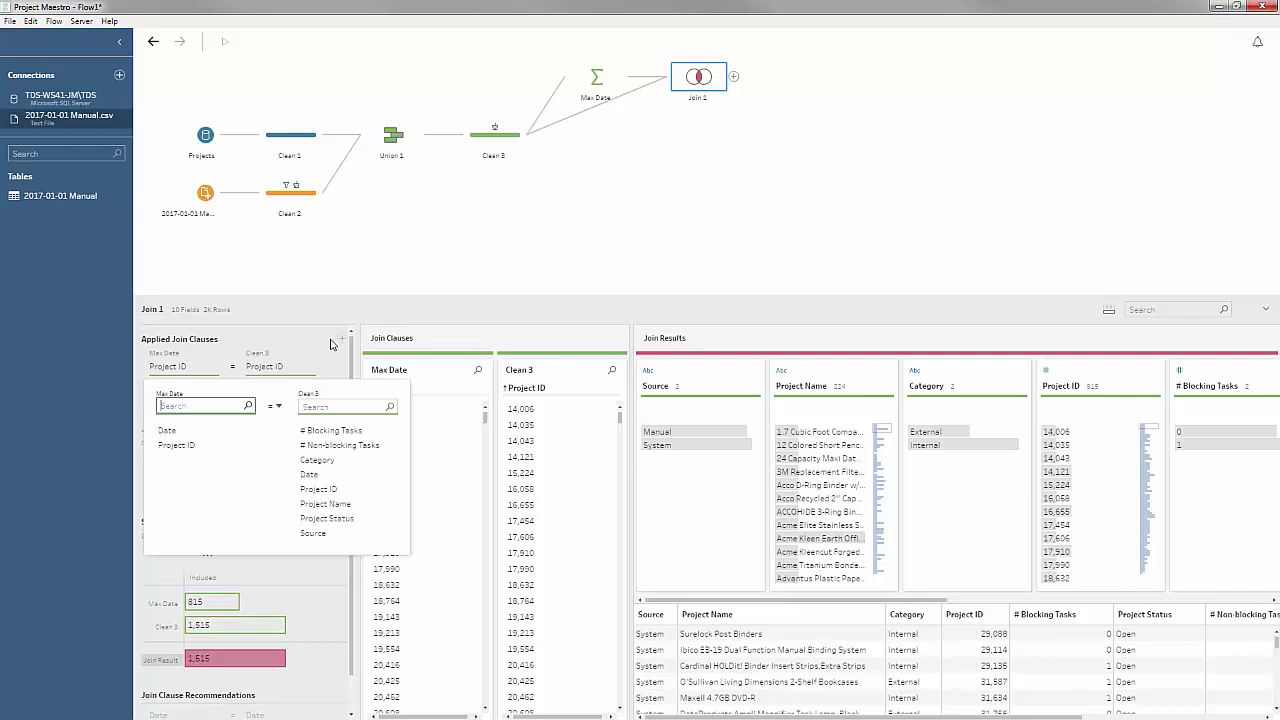
left_click(167, 430)
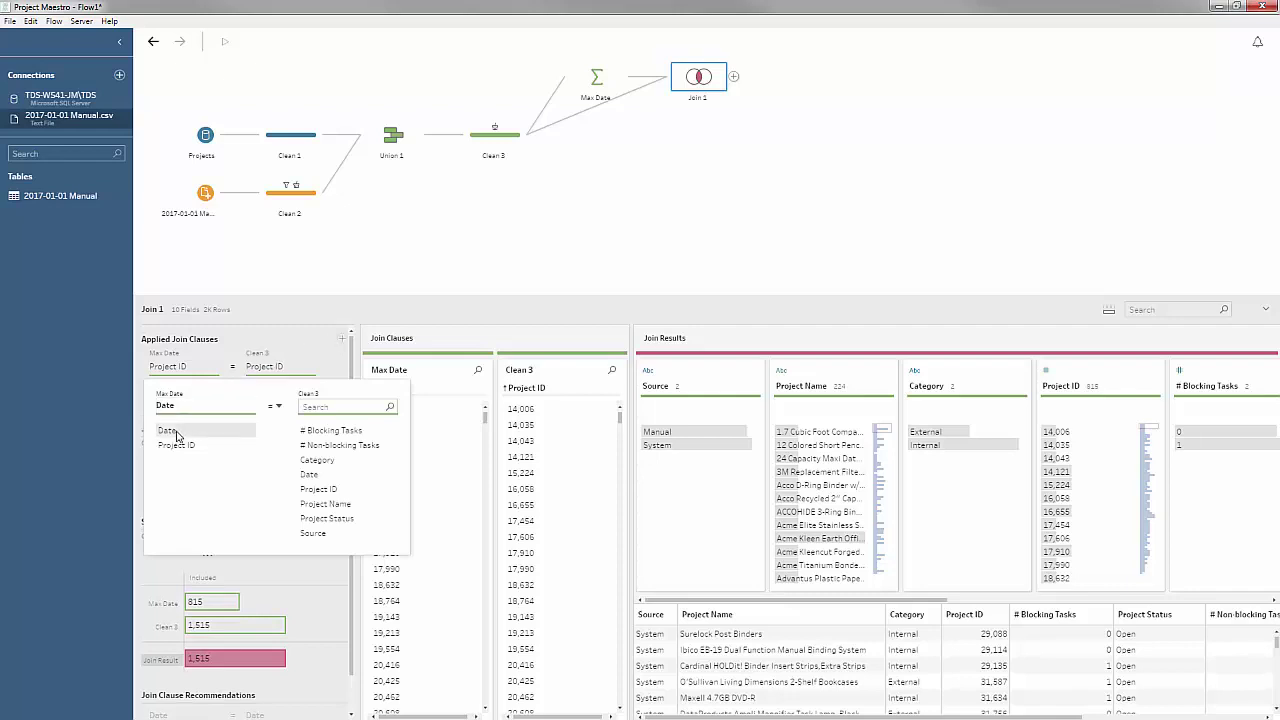
Match Clean 3's Date to the maximum Date, then inspect rows for projects 15,224 and 16,655
left_click(310, 476)
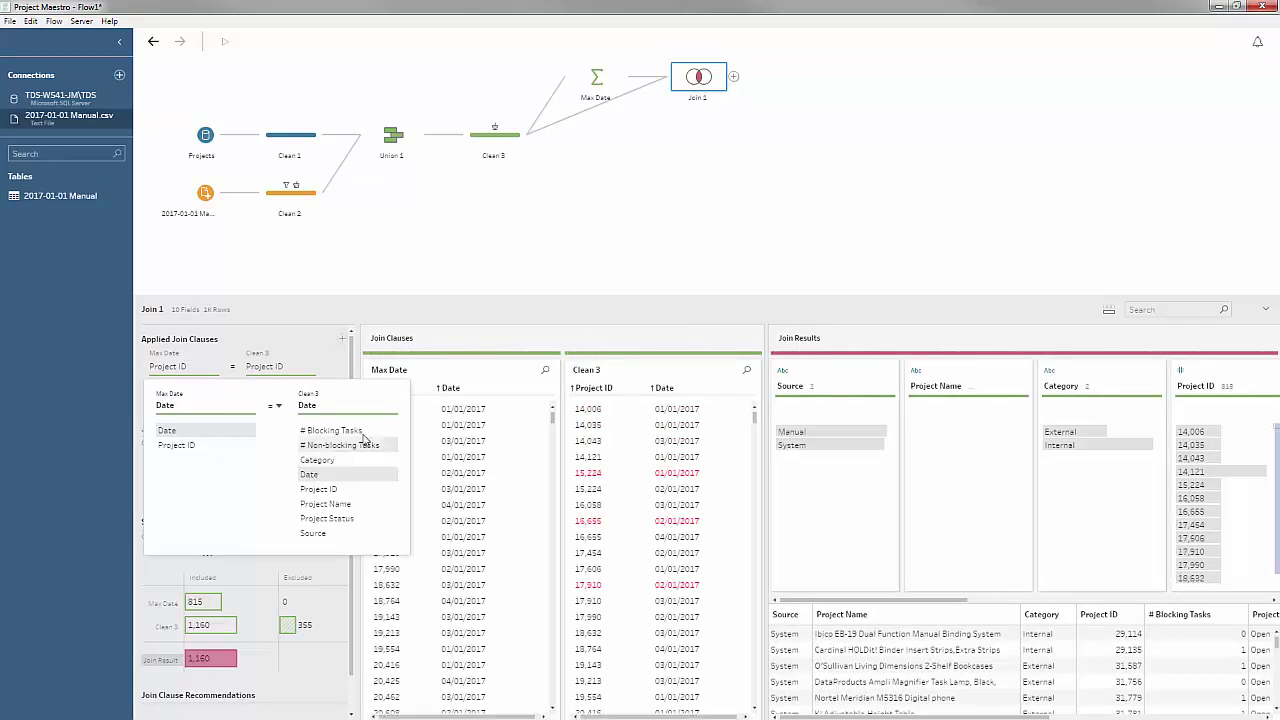
left_click(350, 306)
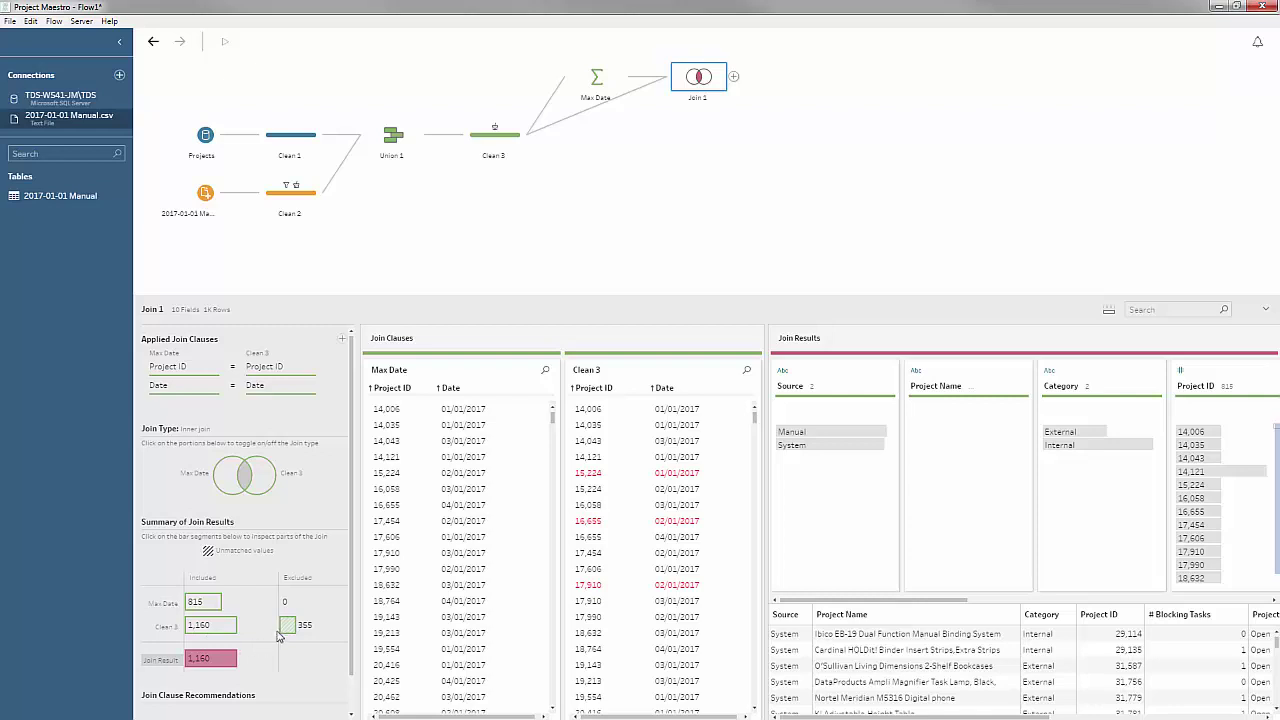
mouse_move(289, 628)
left_click(680, 490)
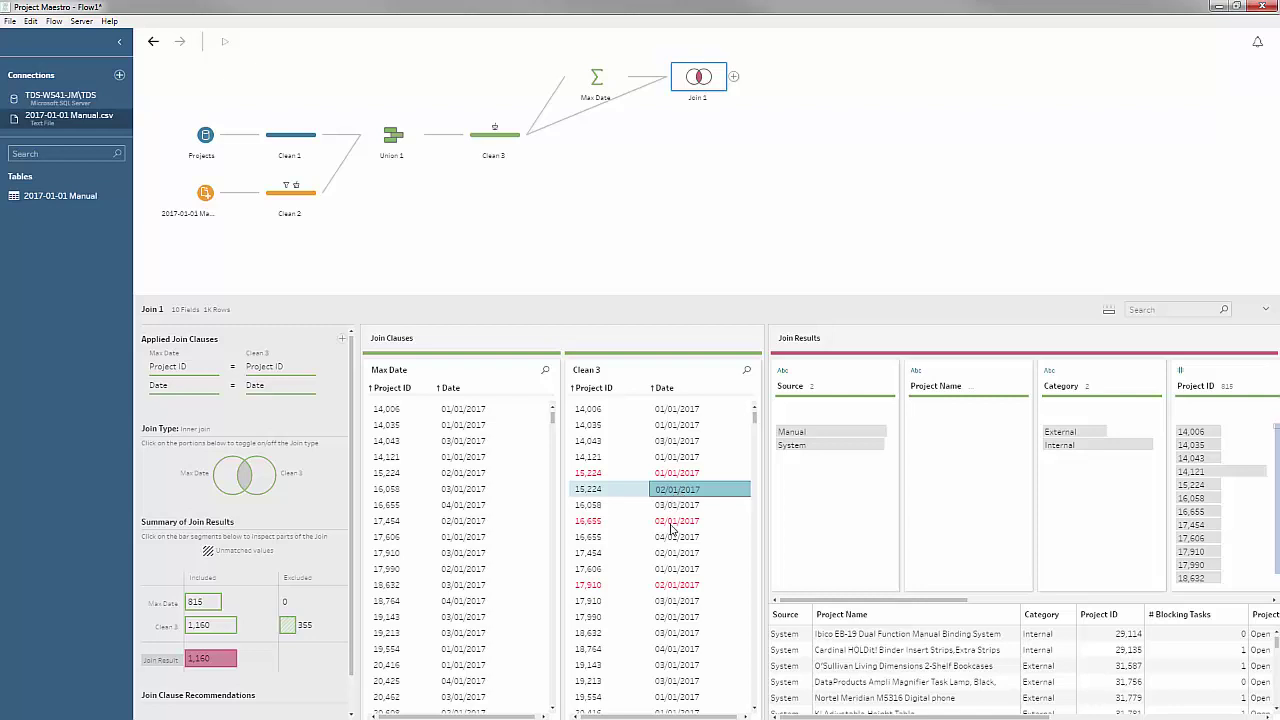
left_click(674, 521)
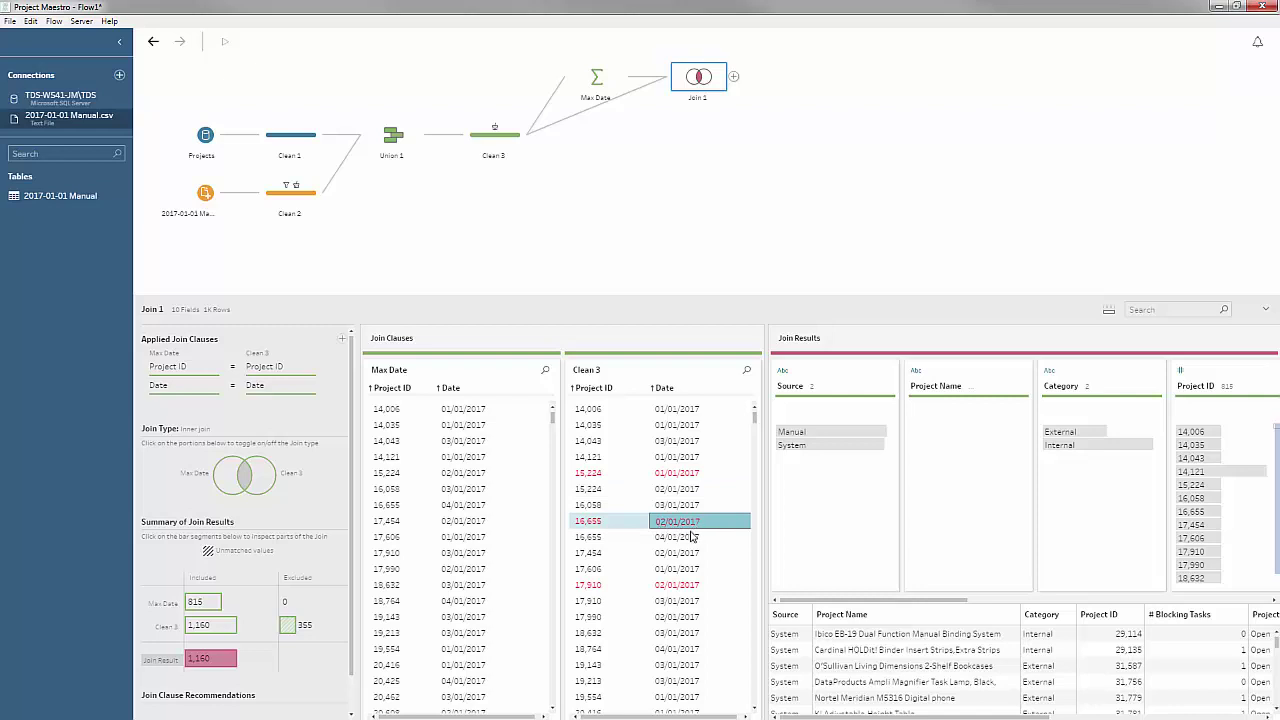
left_click(674, 538)
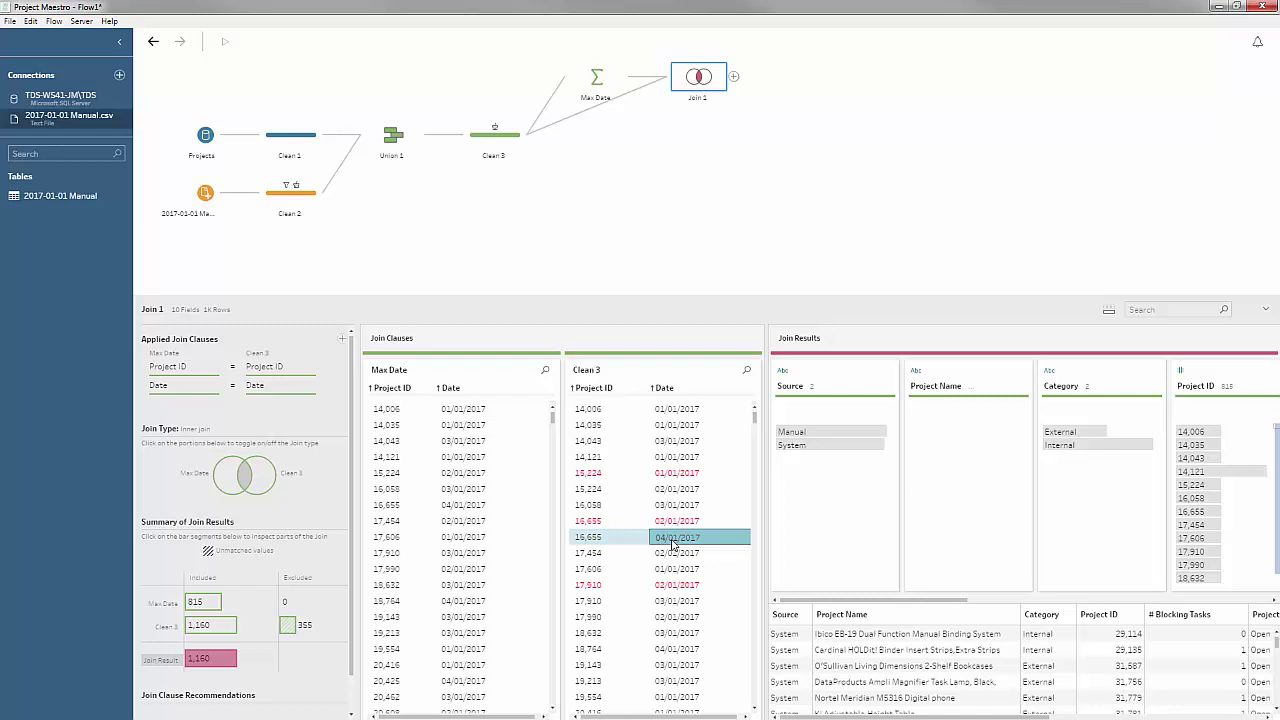
left_click(674, 541)
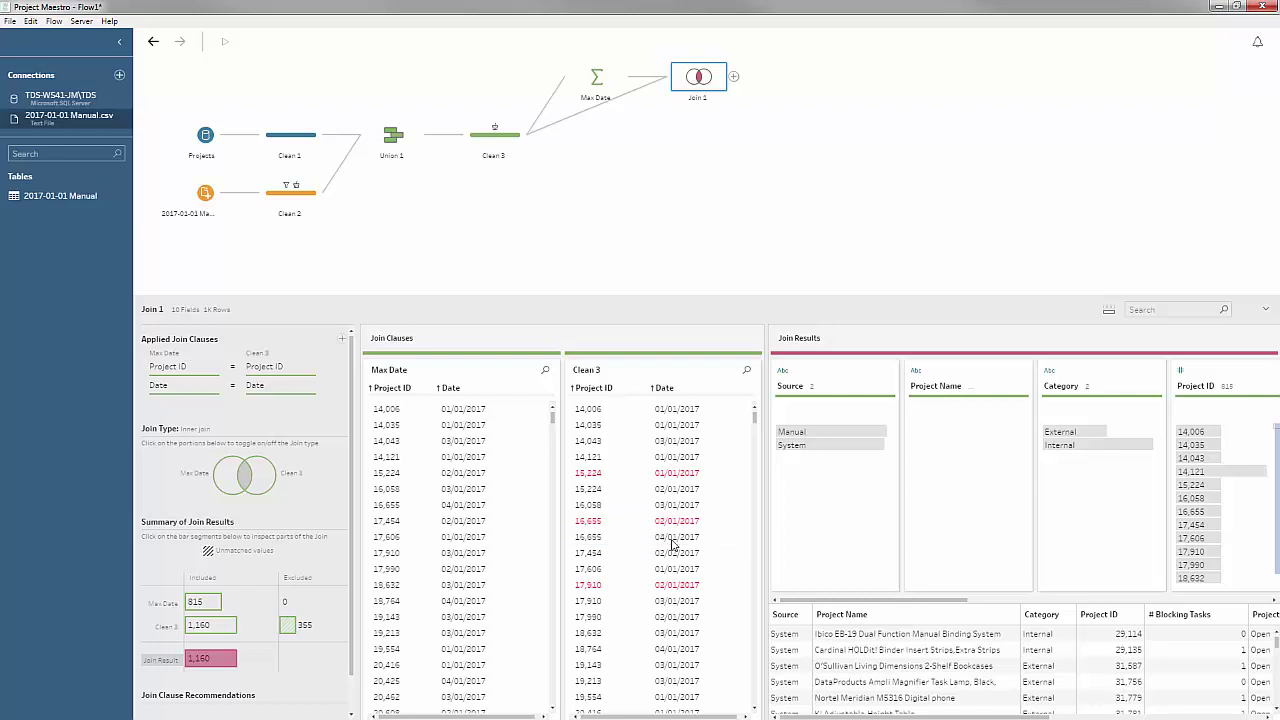
Rename the Join 1 step to Latest Snapshot
double_click(696, 101)
type("Latest Snapshot")
key("Return")
Add a Clean 4 step after the join and remove the duplicate Project ID-1 and Date-1 fields
left_click(733, 77)
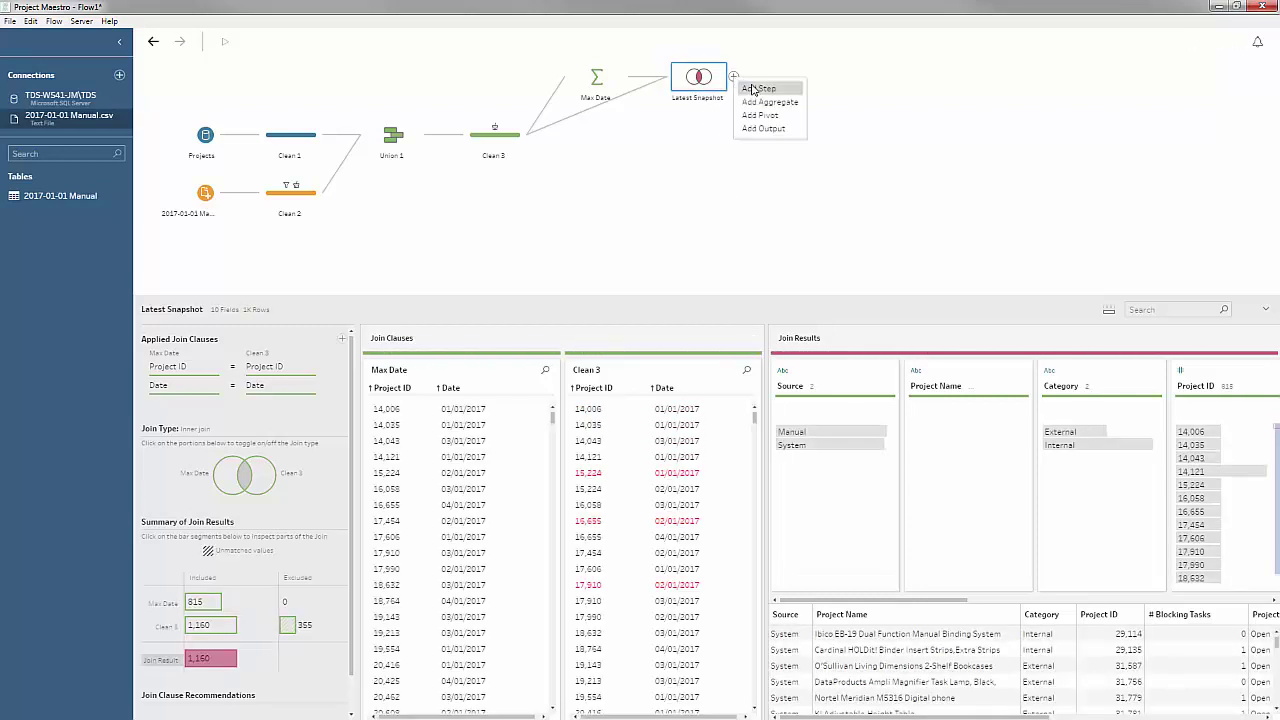
left_click(757, 89)
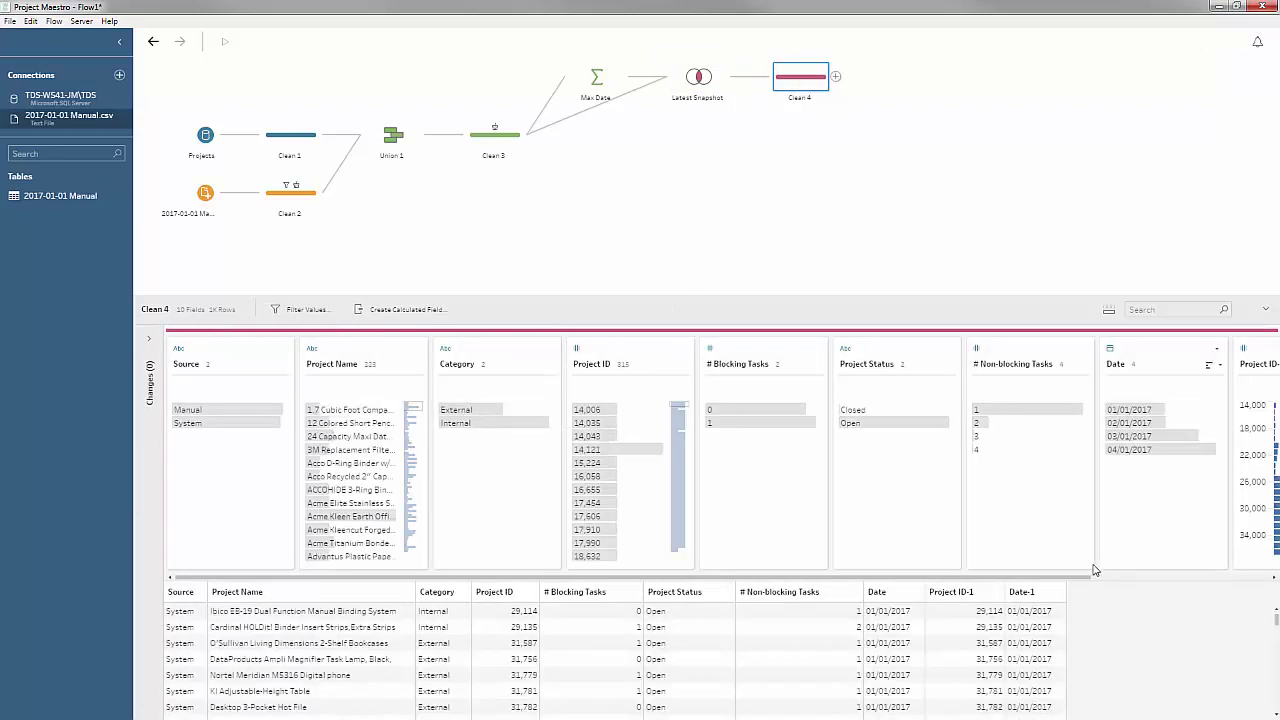
left_click_drag(1070, 580, 1251, 586)
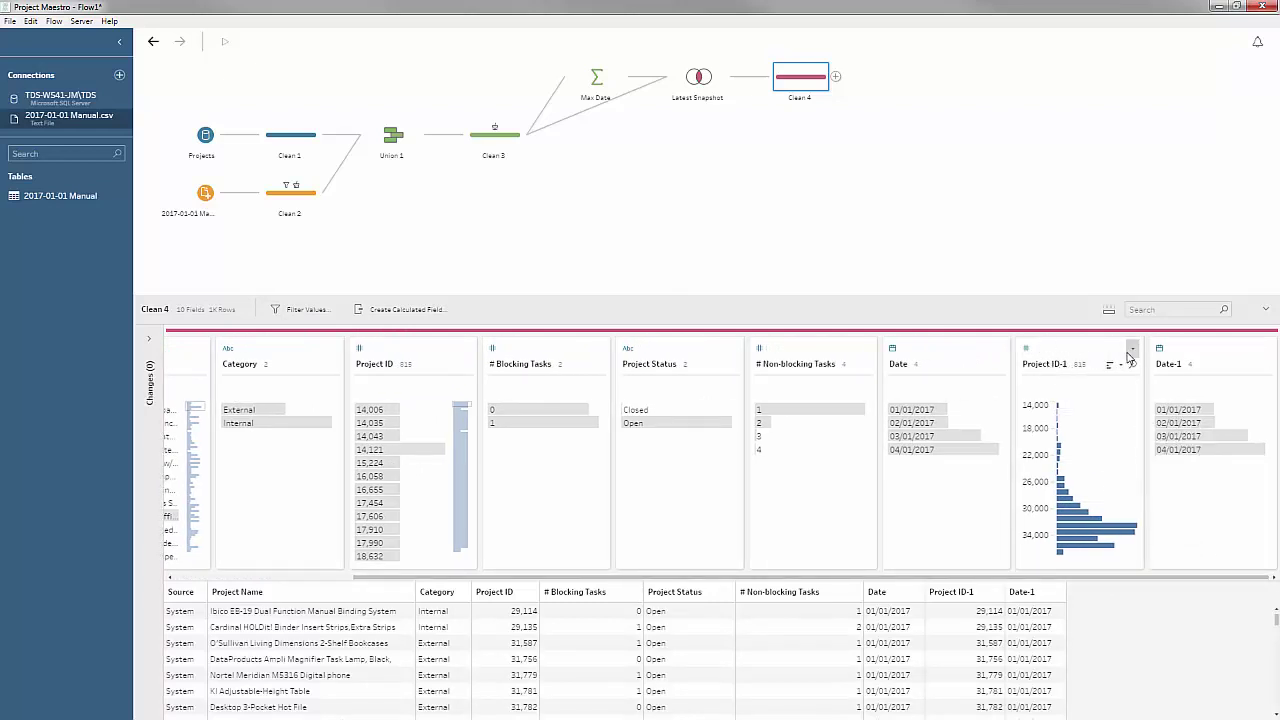
left_click(1132, 352)
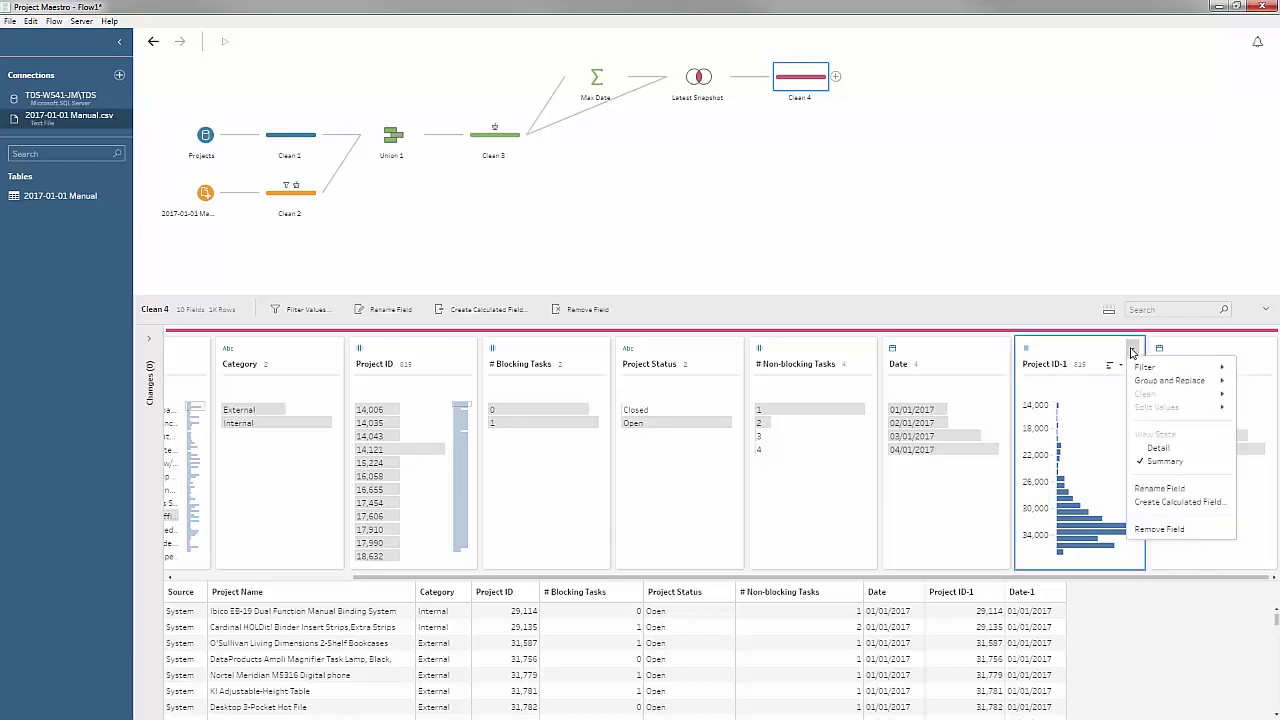
left_click(1160, 536)
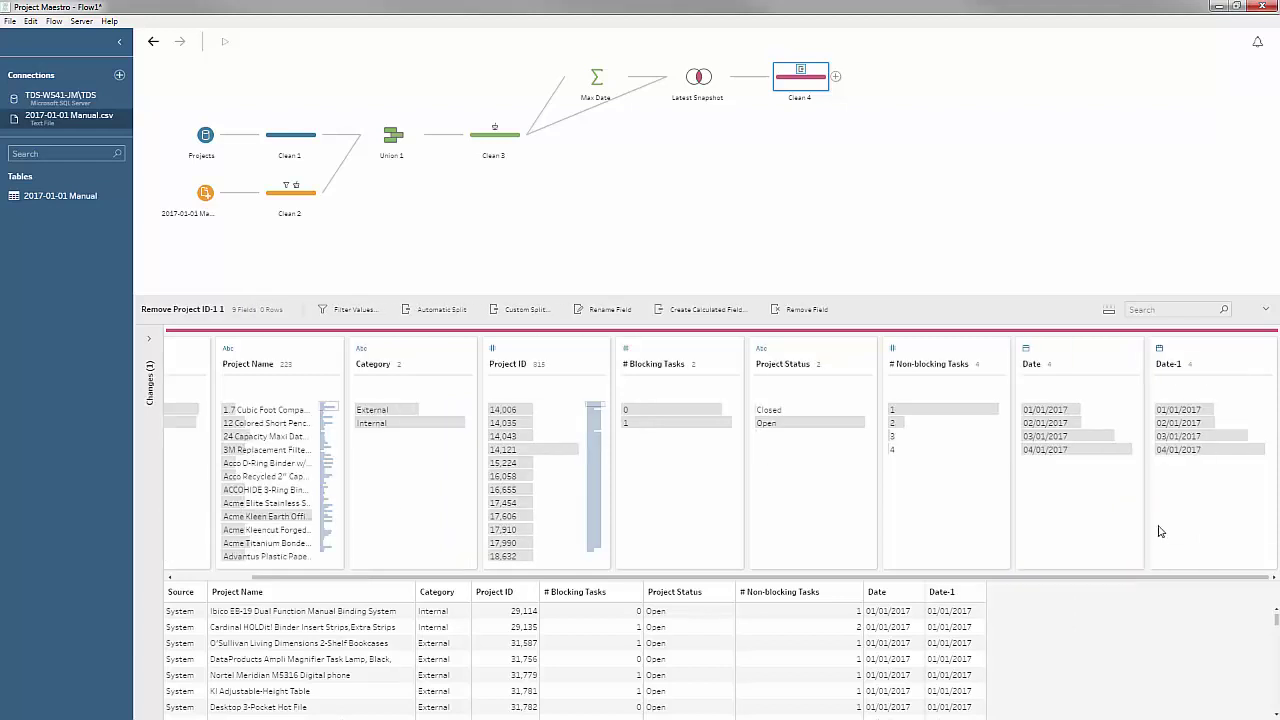
left_click(1268, 347)
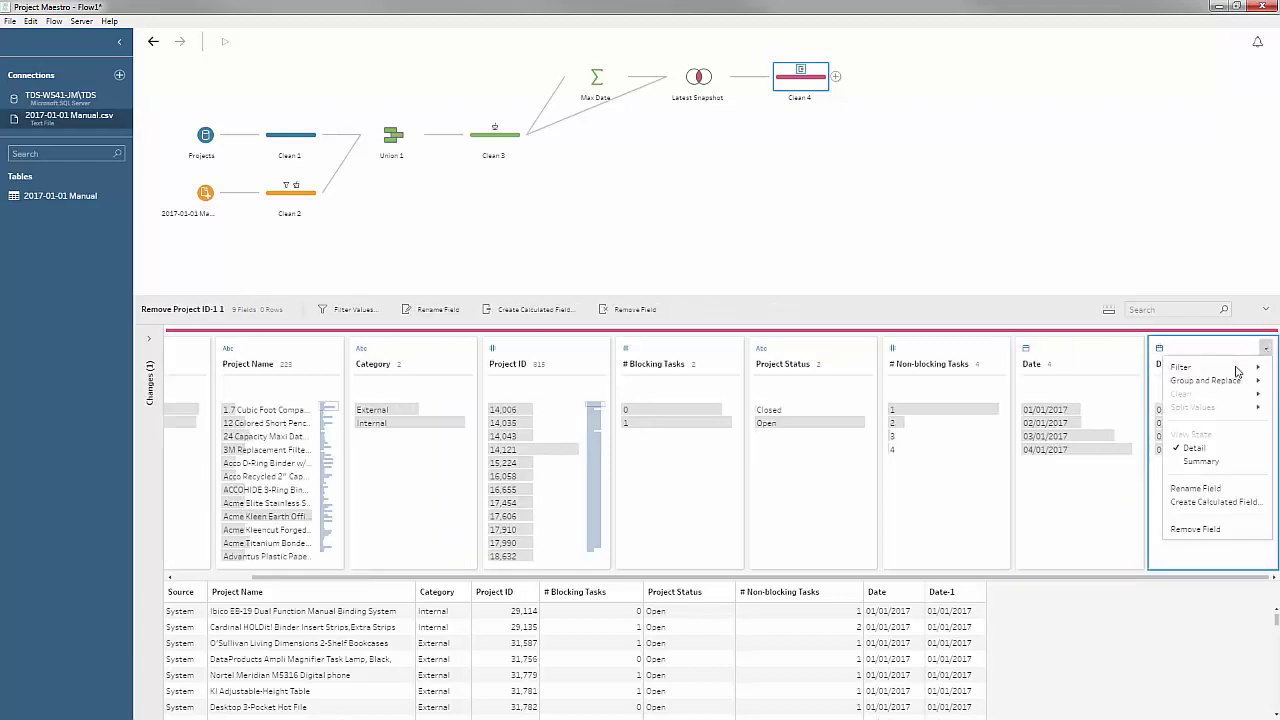
left_click(1188, 531)
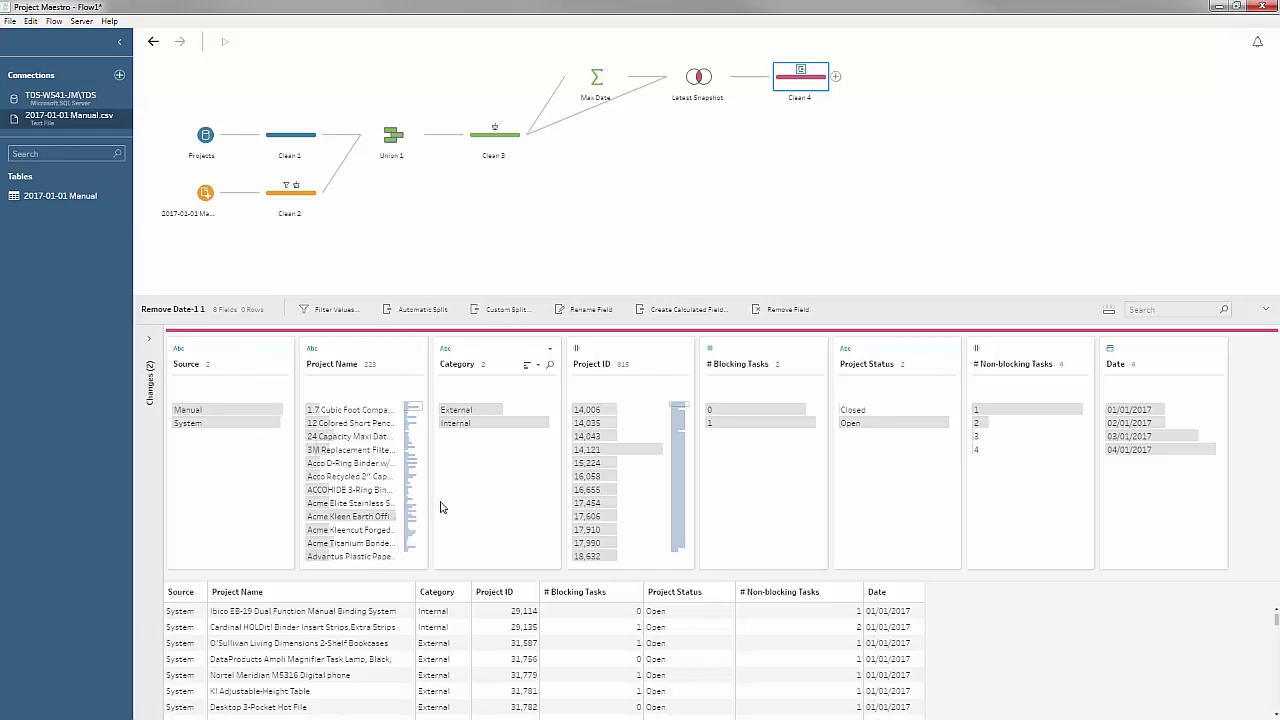
left_click(643, 457)
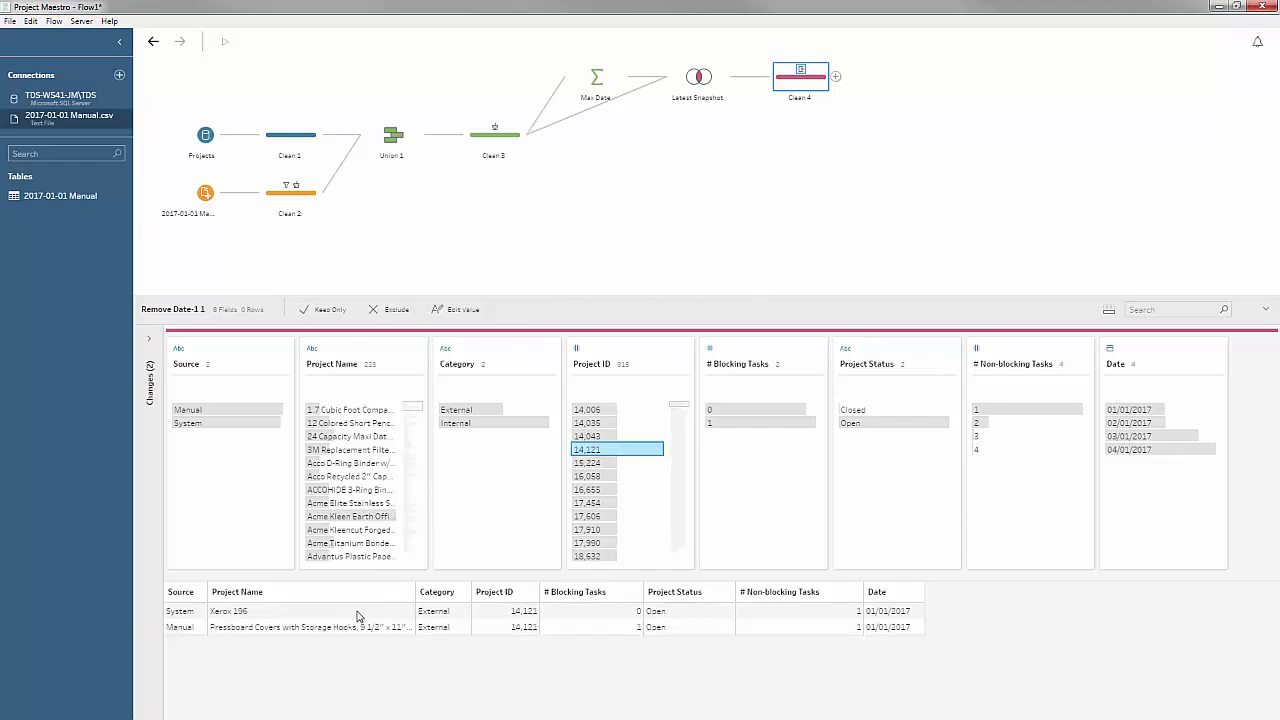
left_click(180, 610)
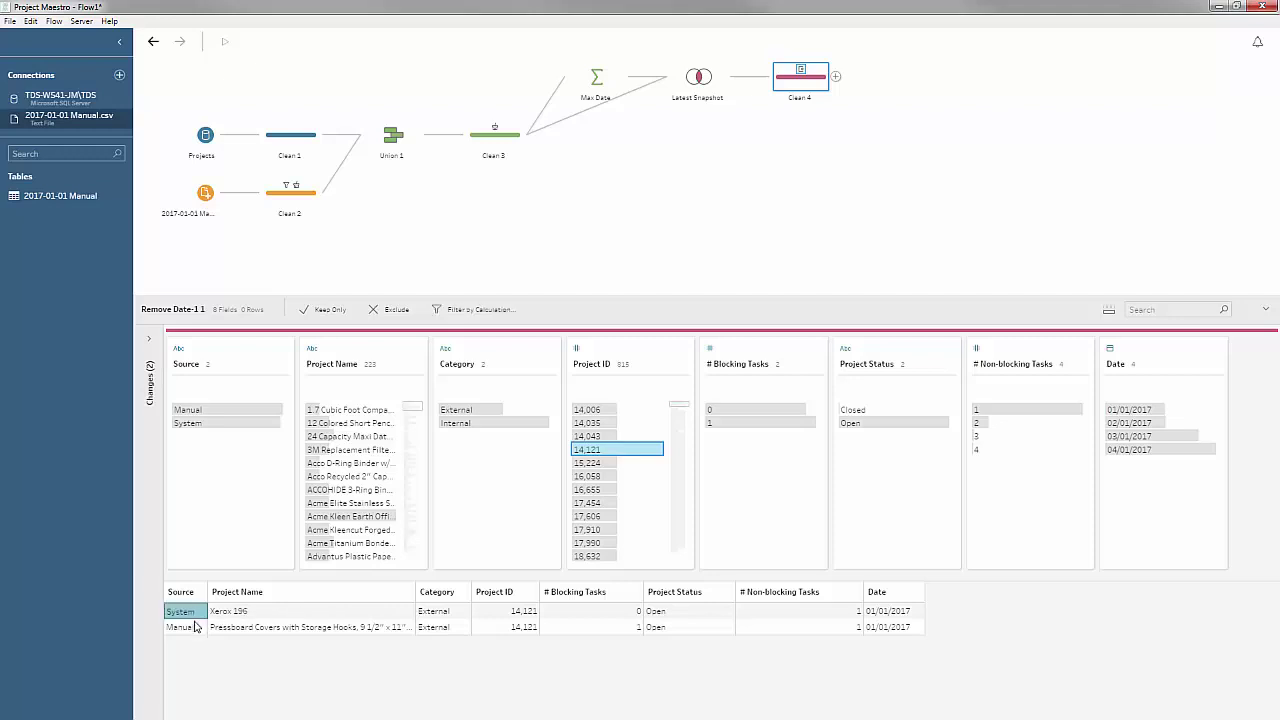
left_click(190, 627)
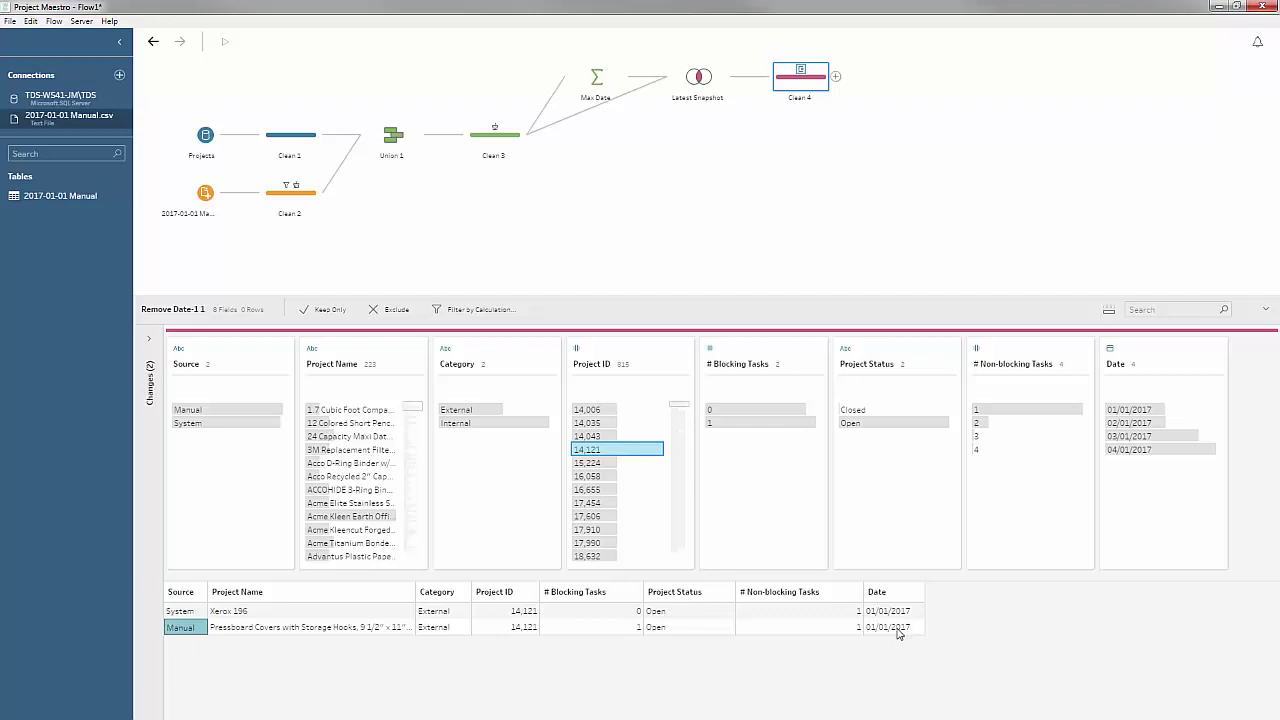
left_click(200, 613)
left_click(198, 628)
left_click(612, 464)
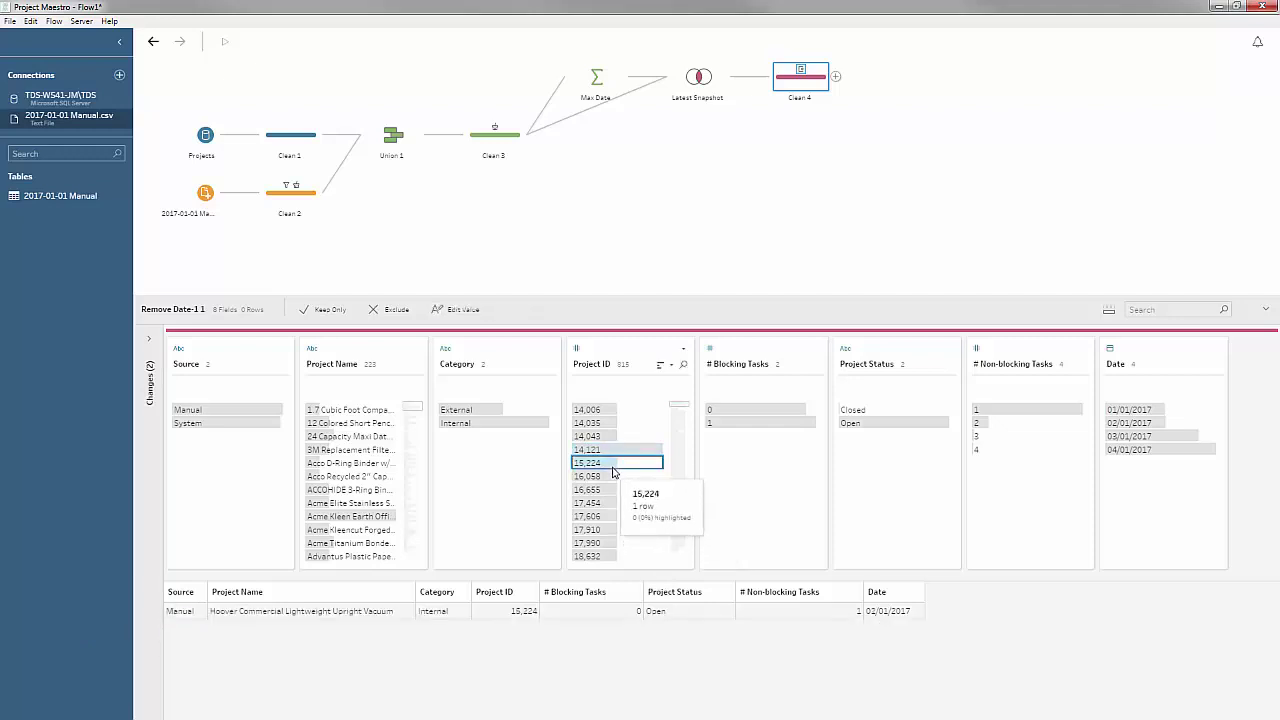
left_click(613, 468)
scroll(620, 490, "down", 5)
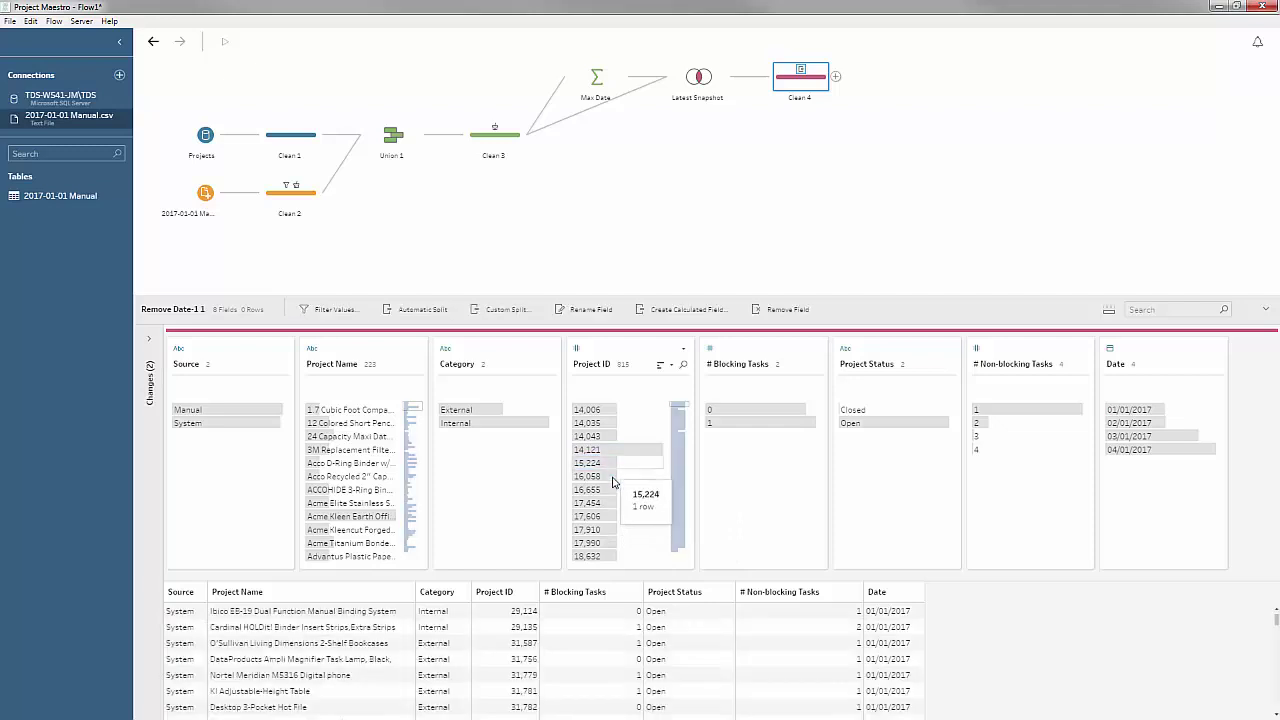
left_click(644, 490)
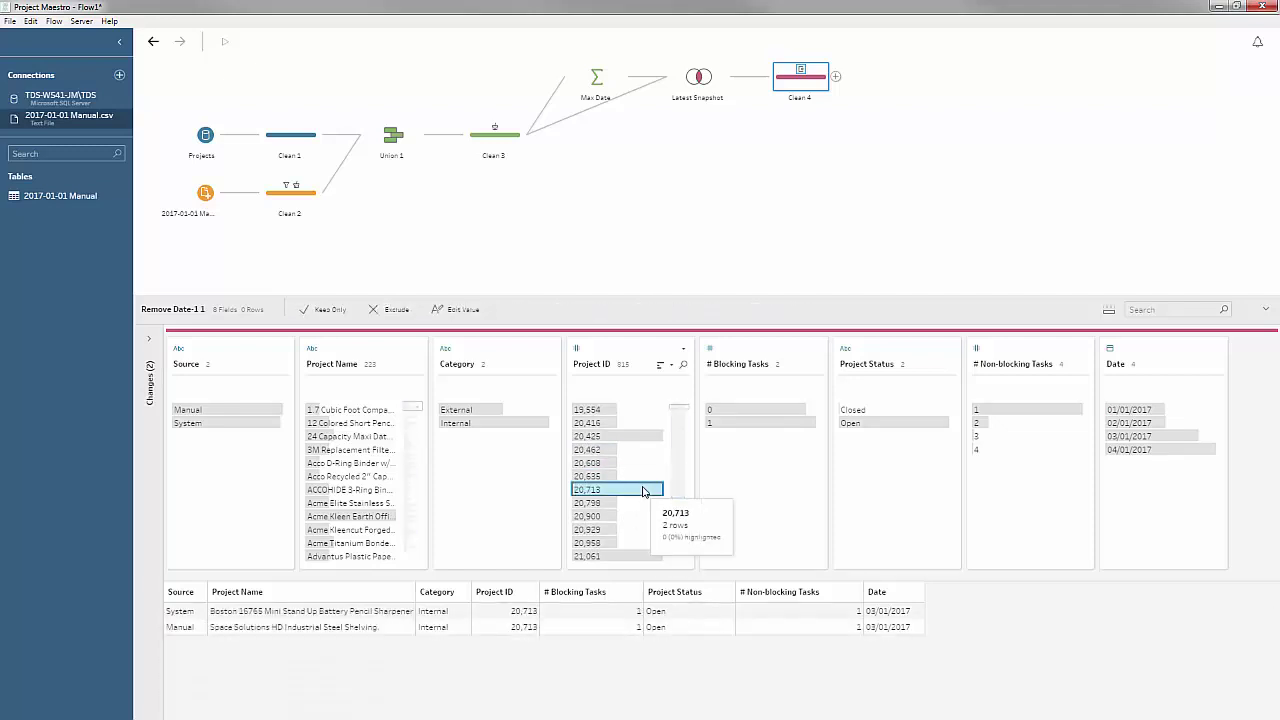
left_click(644, 490)
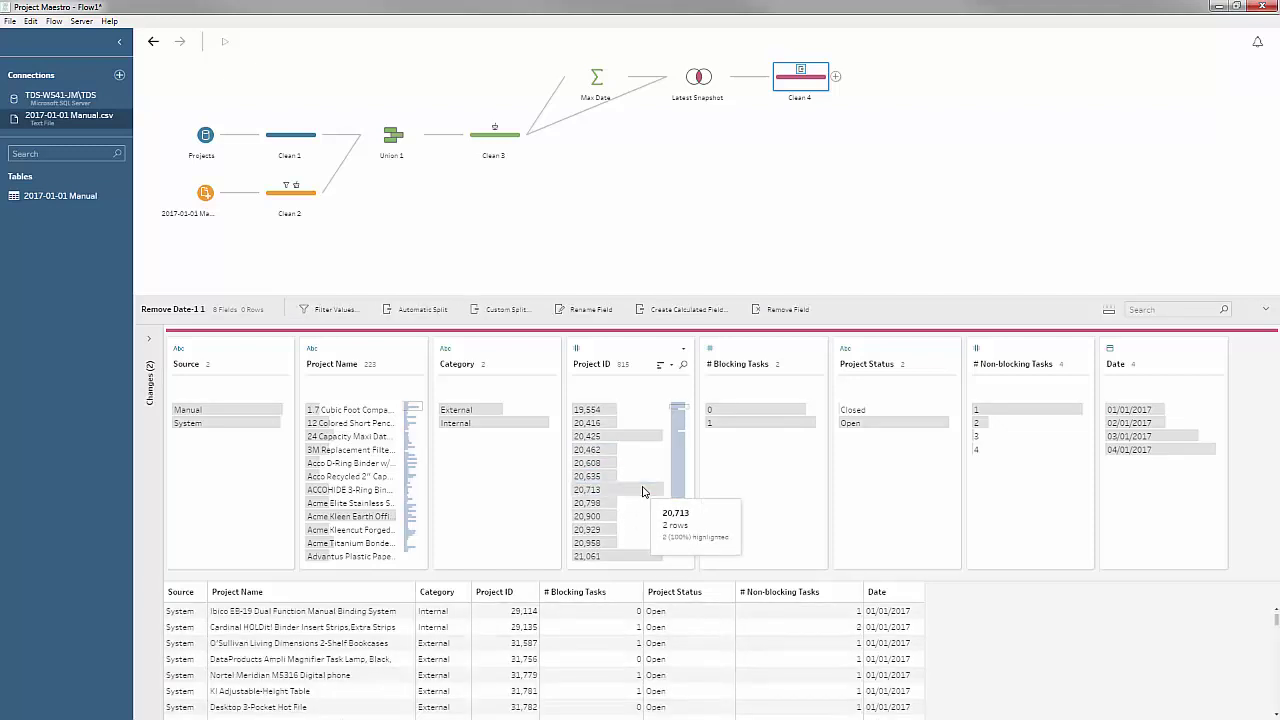
left_click(836, 77)
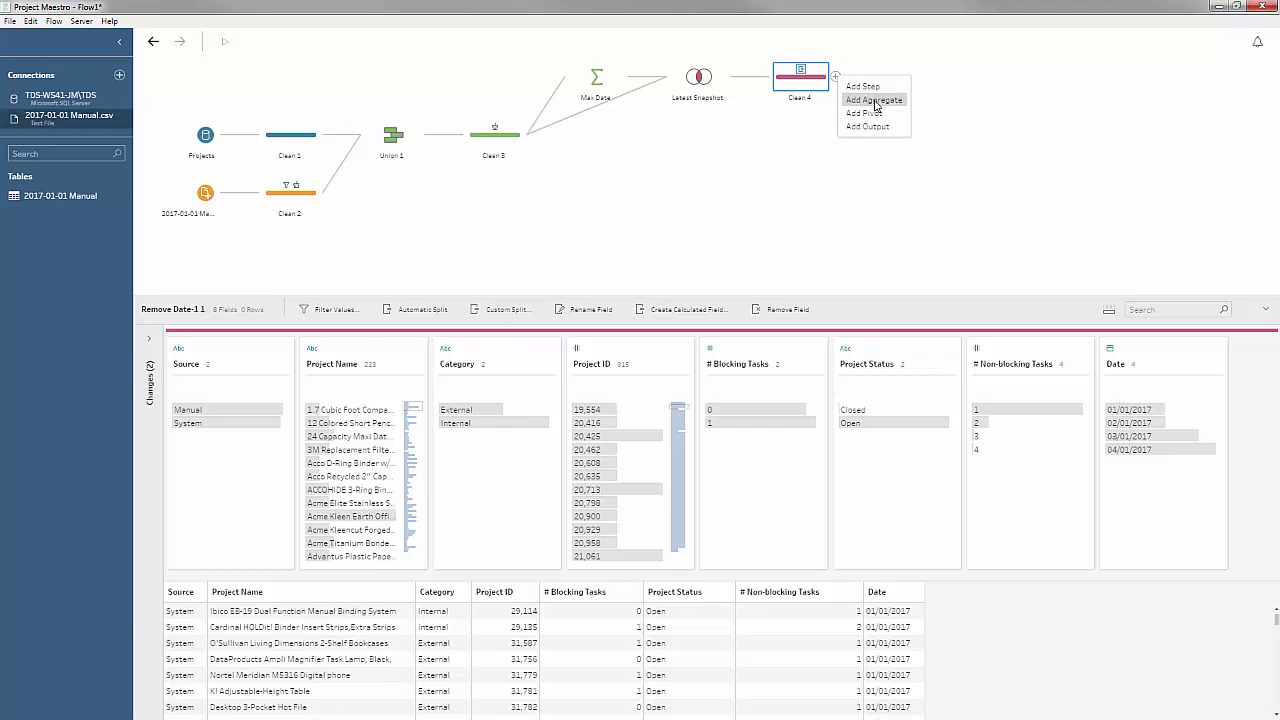
Add Aggregate 1 after Clean 4 grouping by Project ID and summing Number Of Records
left_click(873, 100)
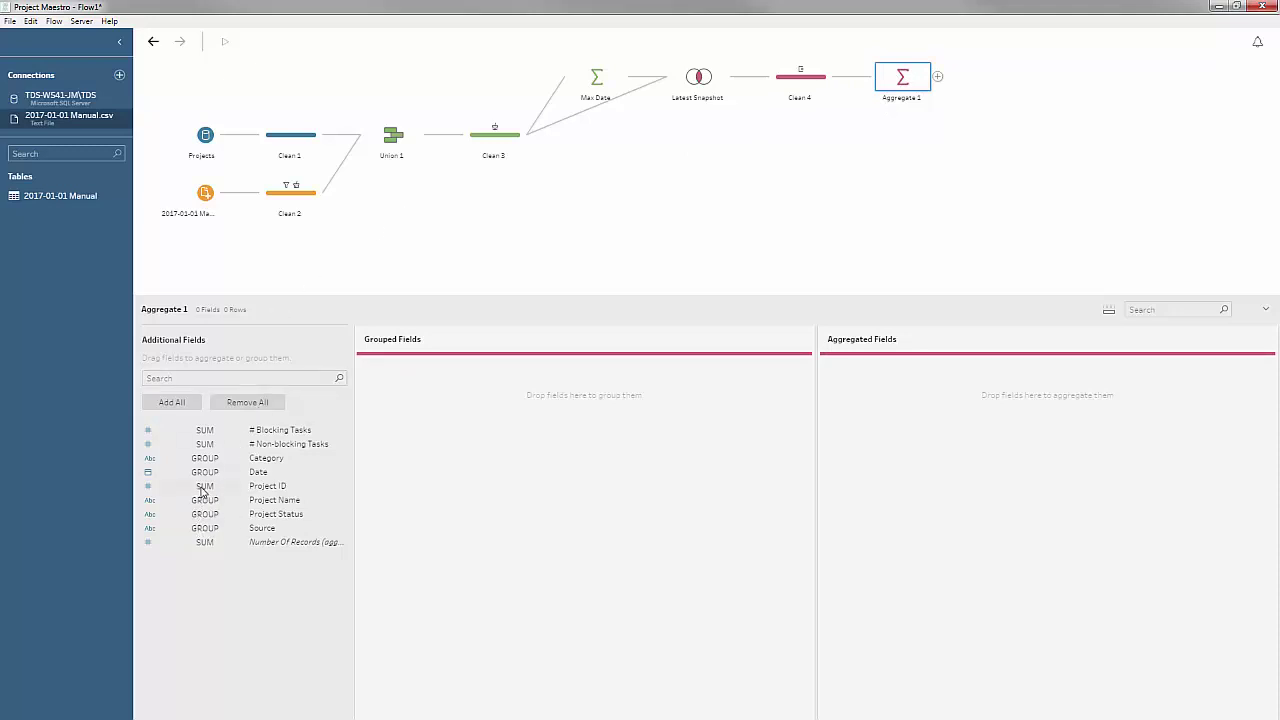
left_click_drag(203, 489, 486, 471)
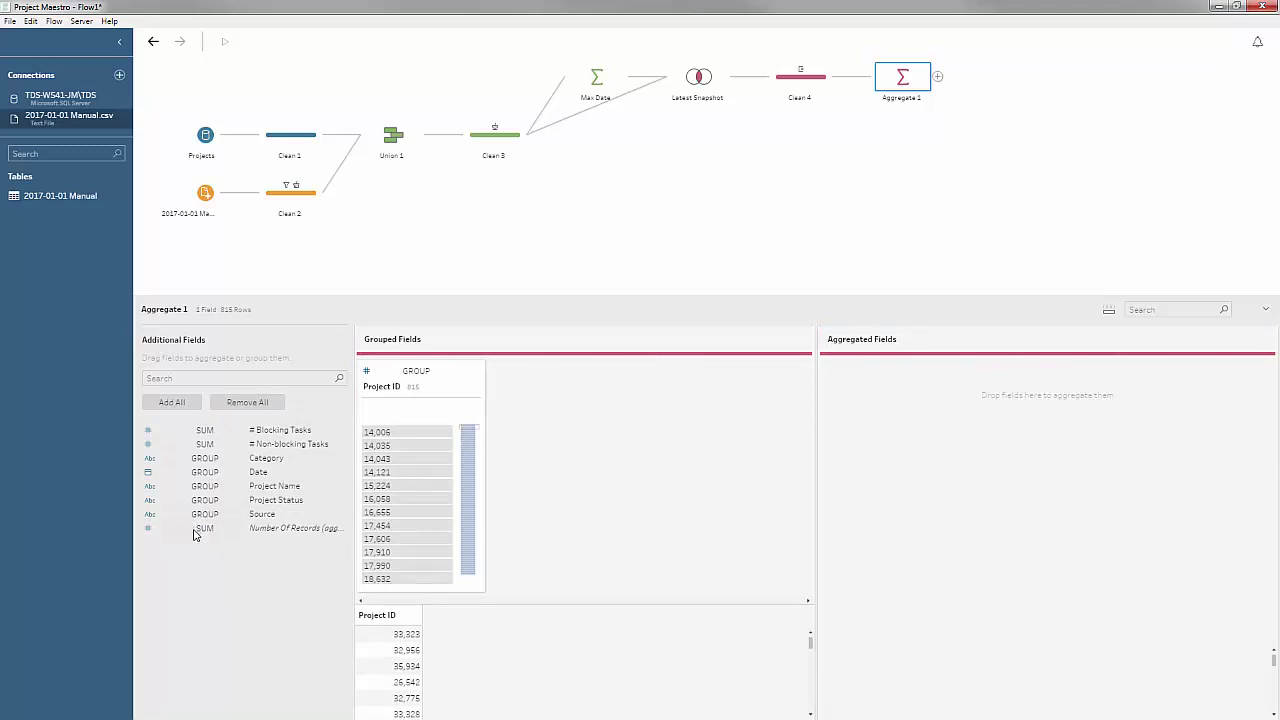
left_click_drag(195, 533, 870, 472)
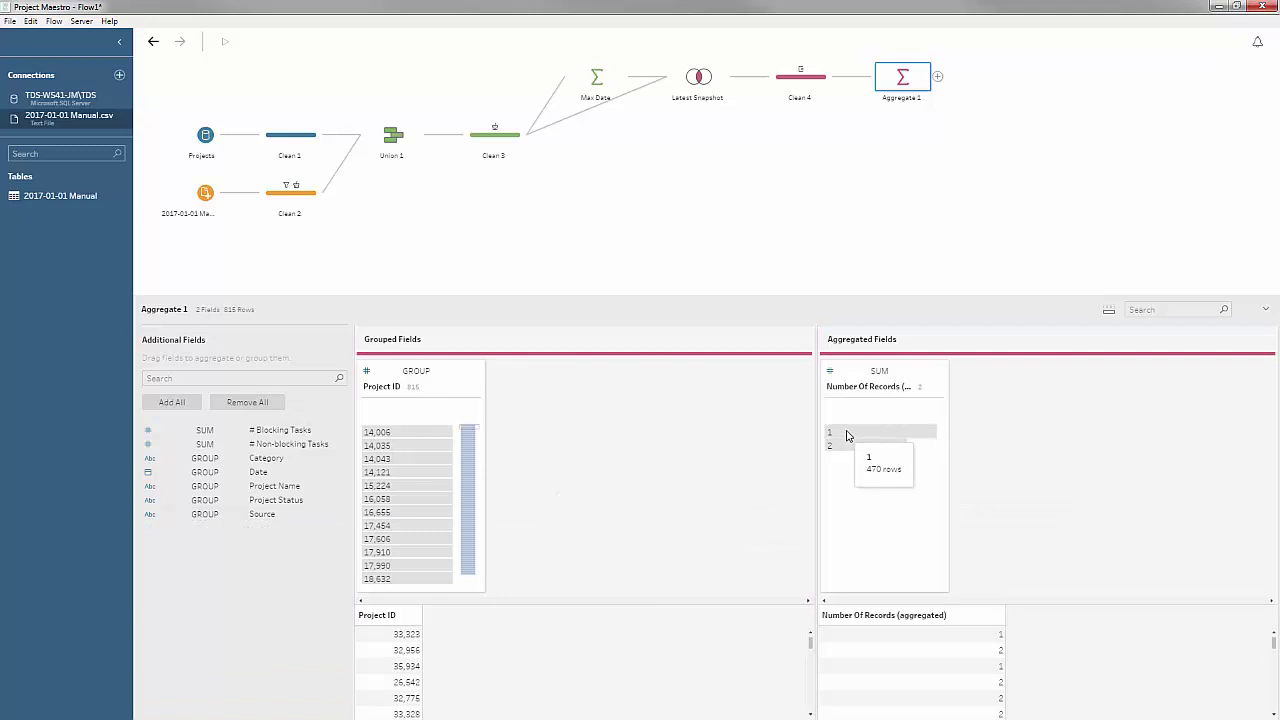
left_click(846, 432)
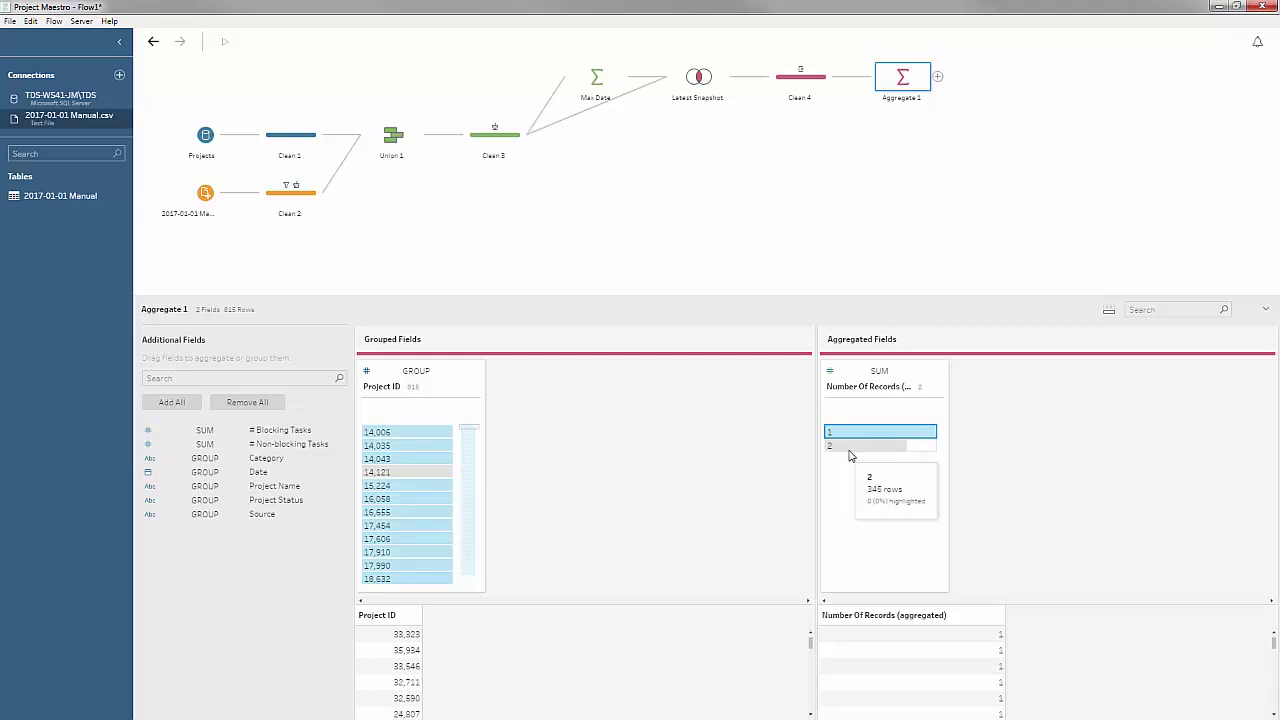
left_click(849, 446)
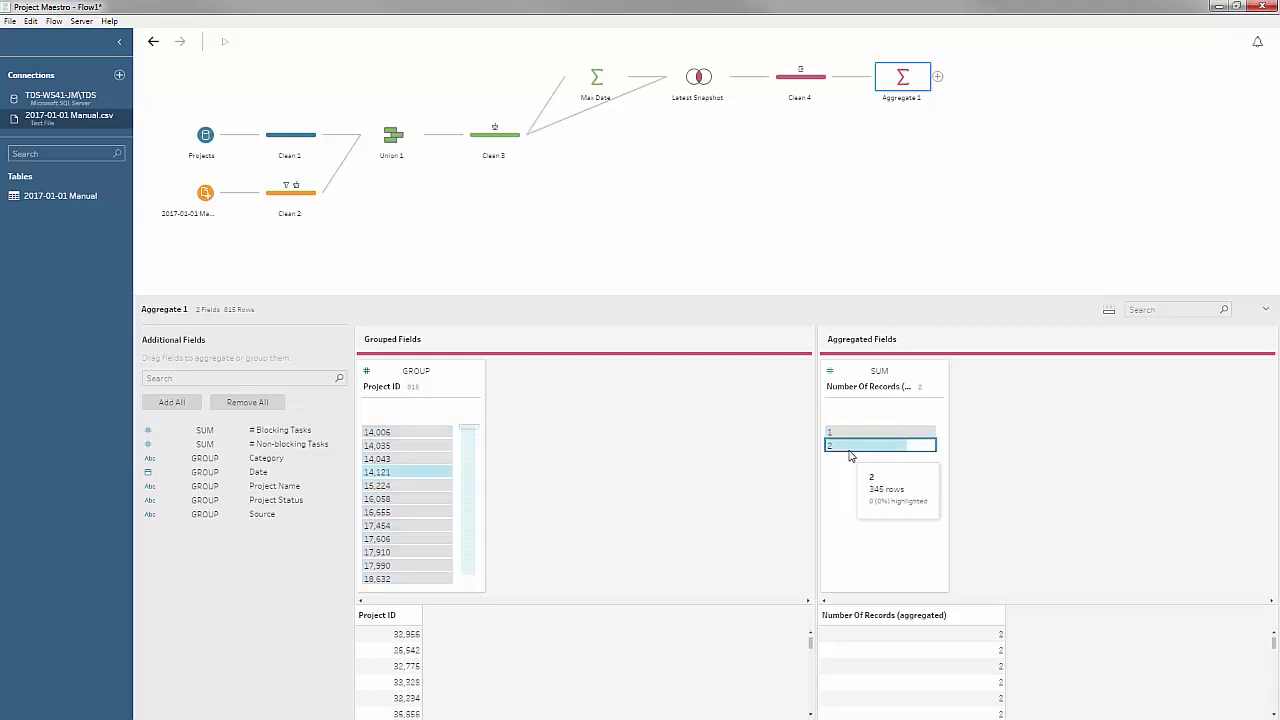
left_click(849, 450)
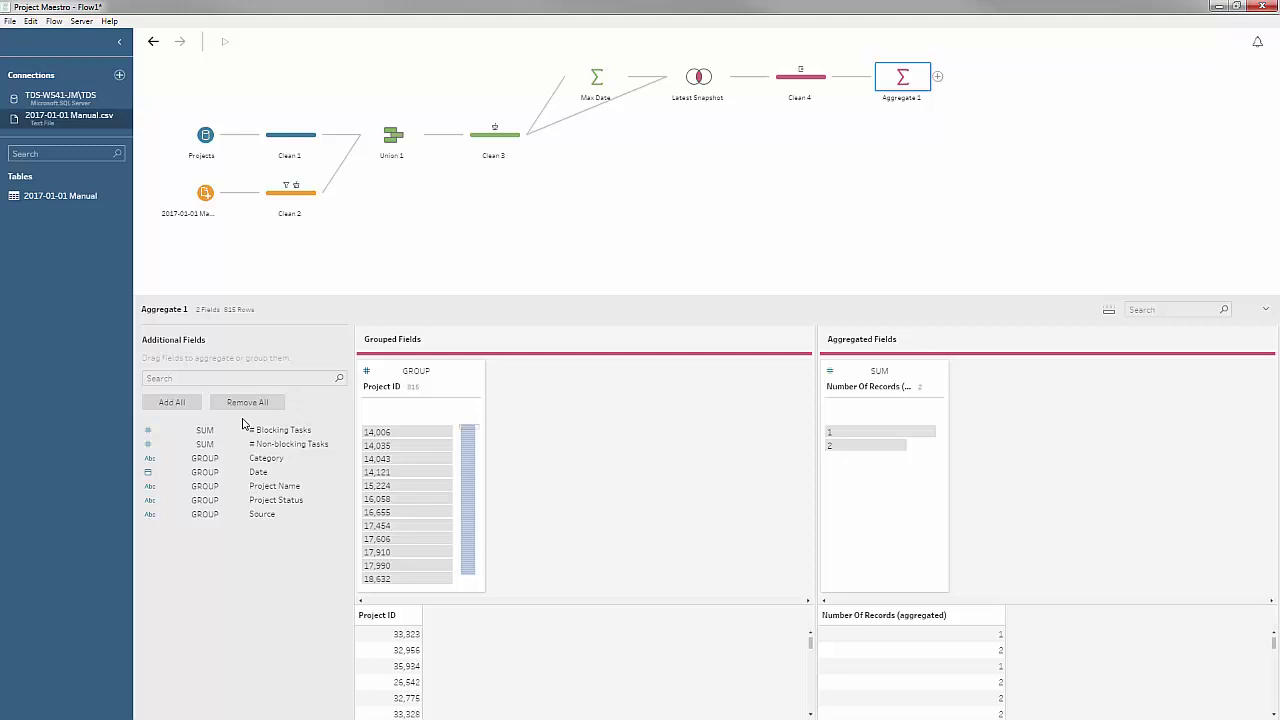
left_click(200, 515)
Add Source to Aggregate 1's aggregated fields using its Minimum value
left_click_drag(194, 519, 1020, 435)
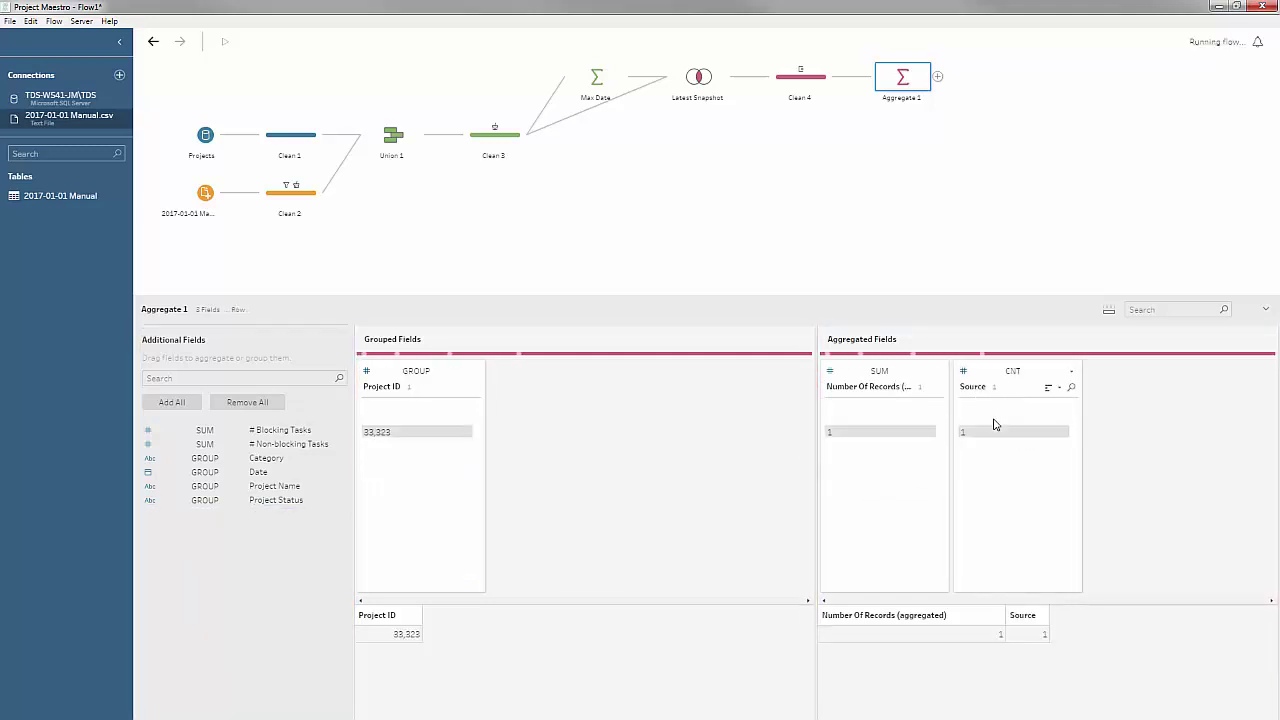
left_click(1013, 372)
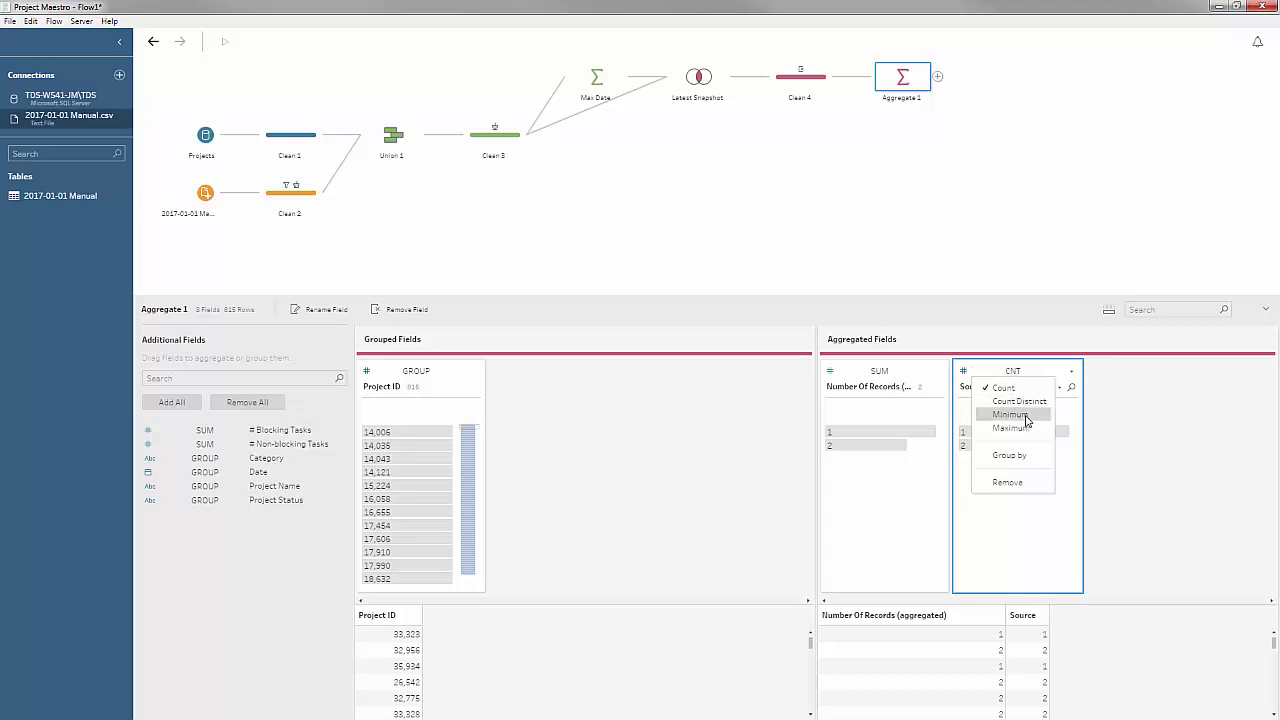
left_click(1010, 414)
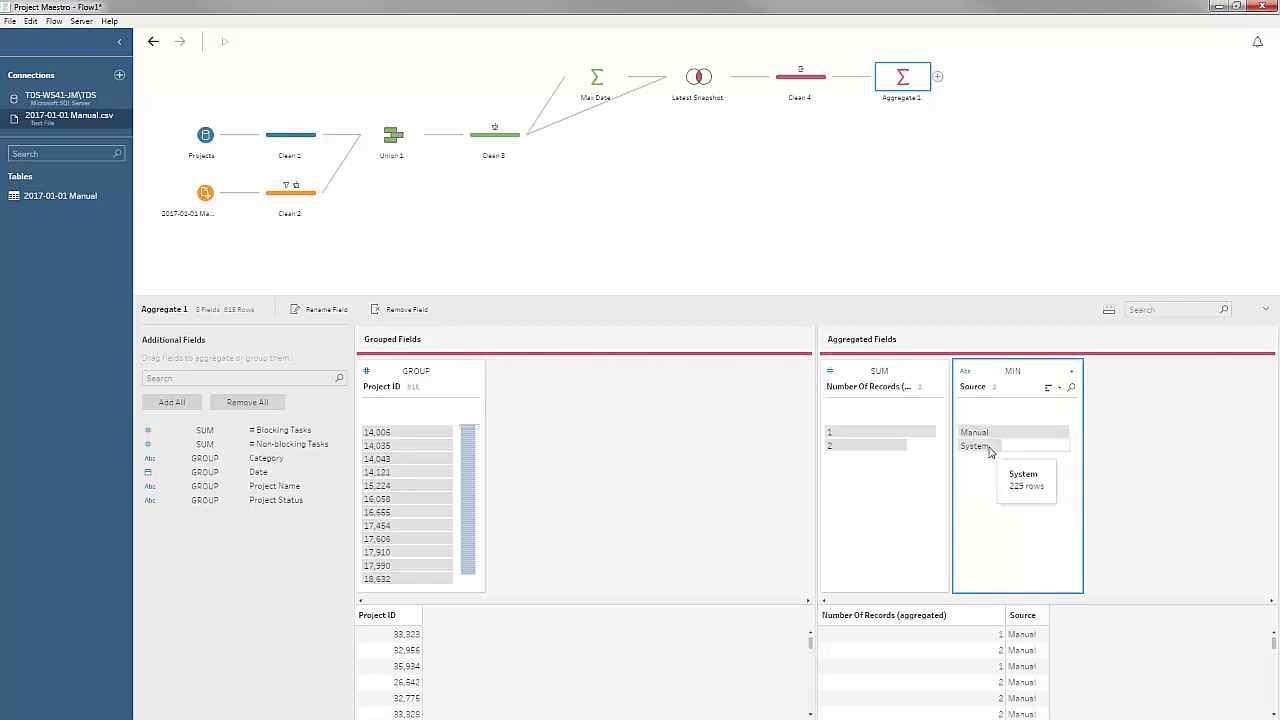
Compare the Manual (586) and System (229) project groups by highlighting each bar
left_click(988, 446)
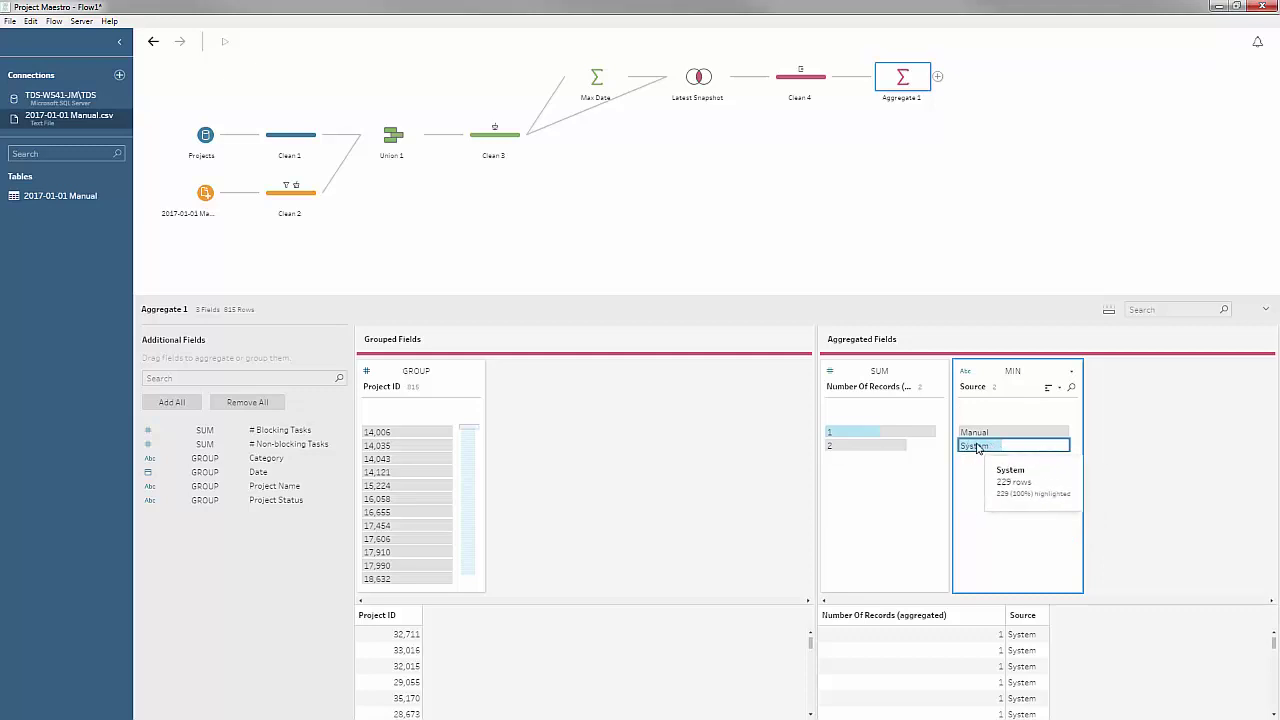
mouse_move(894, 432)
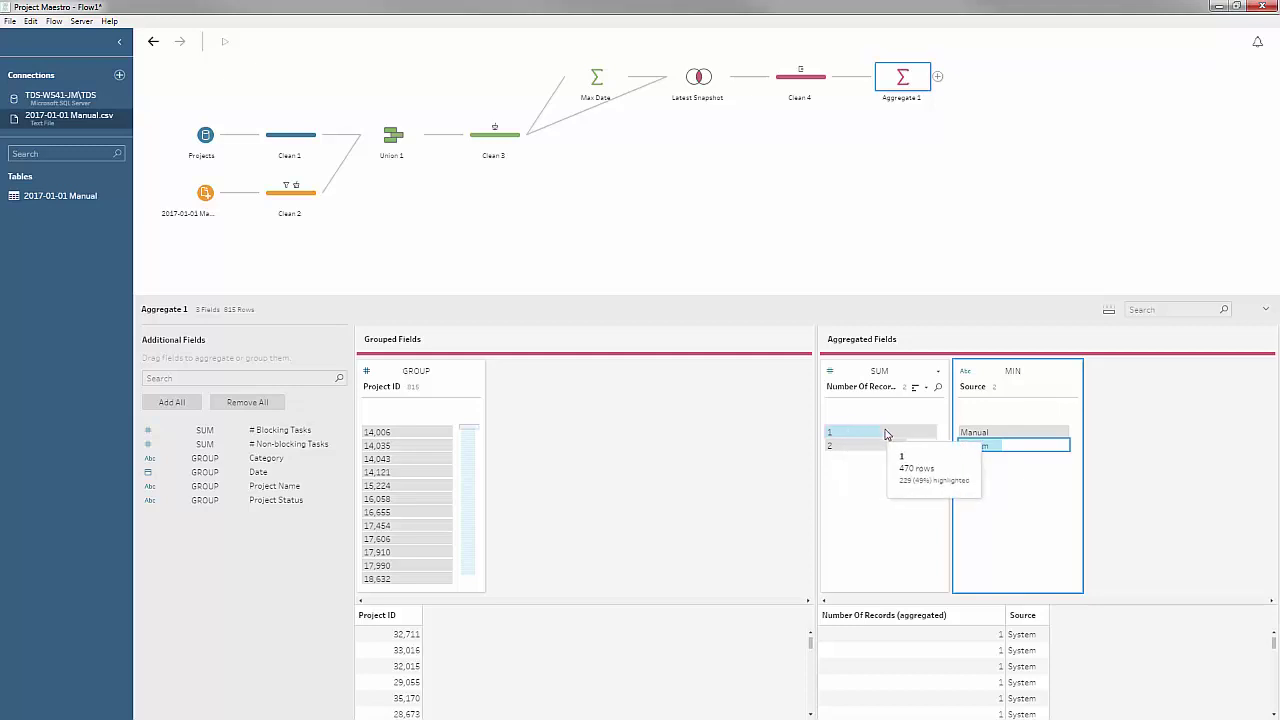
left_click(992, 435)
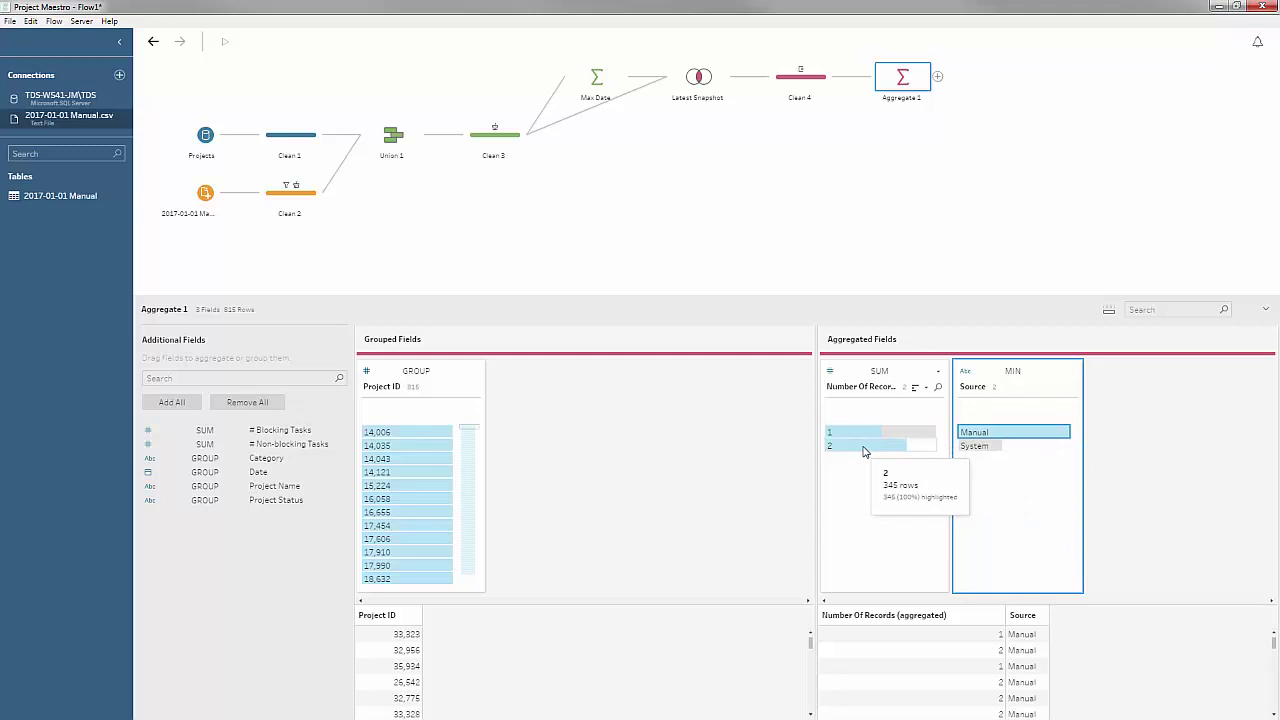
mouse_move(975, 432)
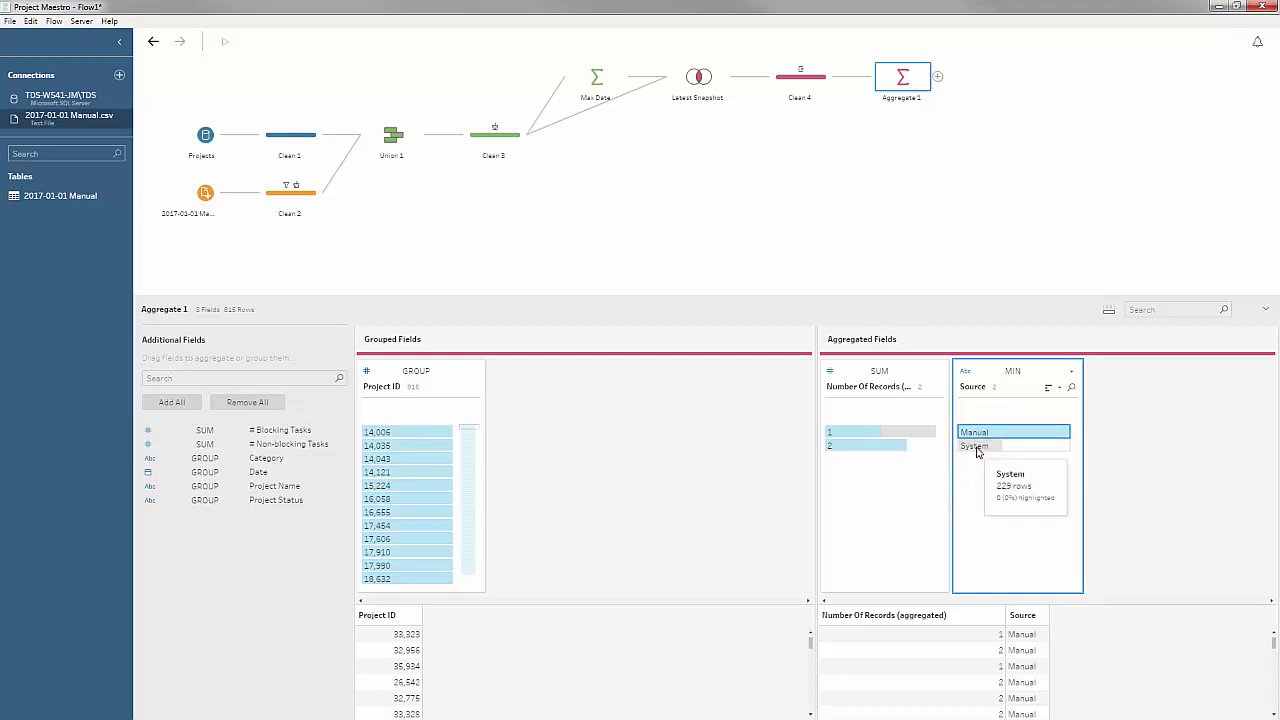
left_click(977, 447)
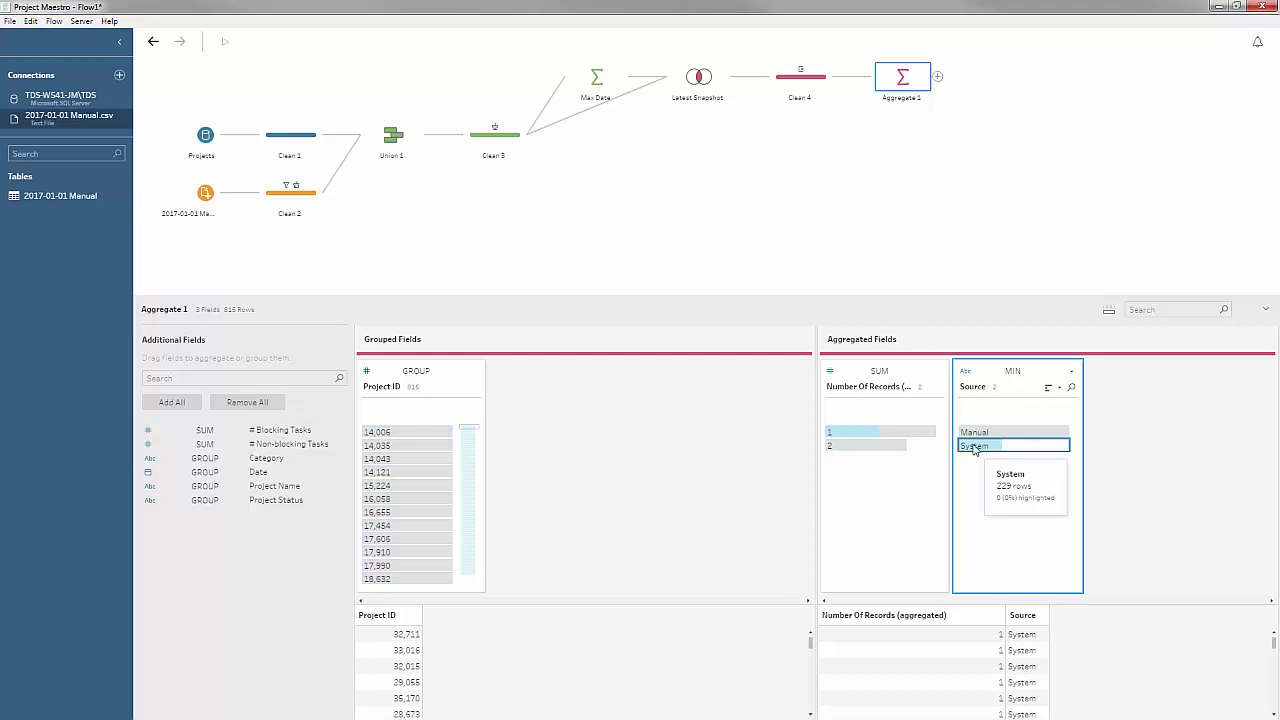
left_click(988, 433)
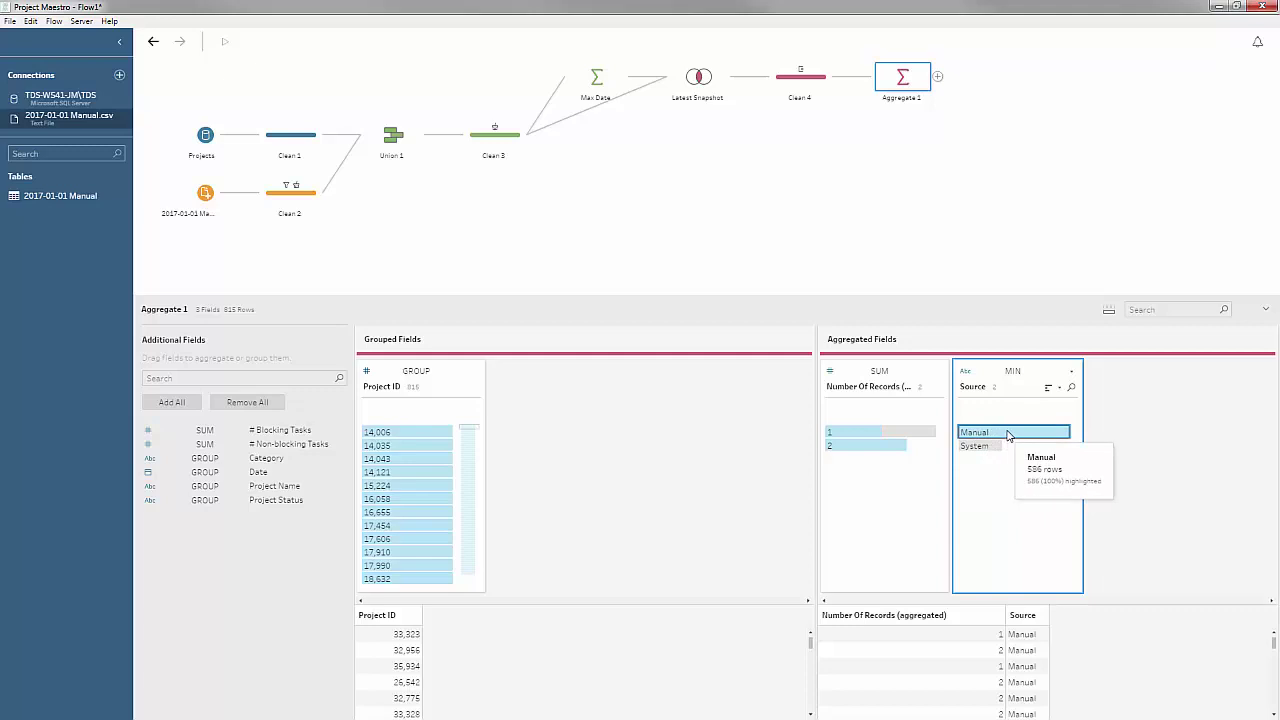
Join Aggregate 1 to Clean 4 on Project ID plus a Source = Source clause
left_click_drag(925, 82, 841, 83)
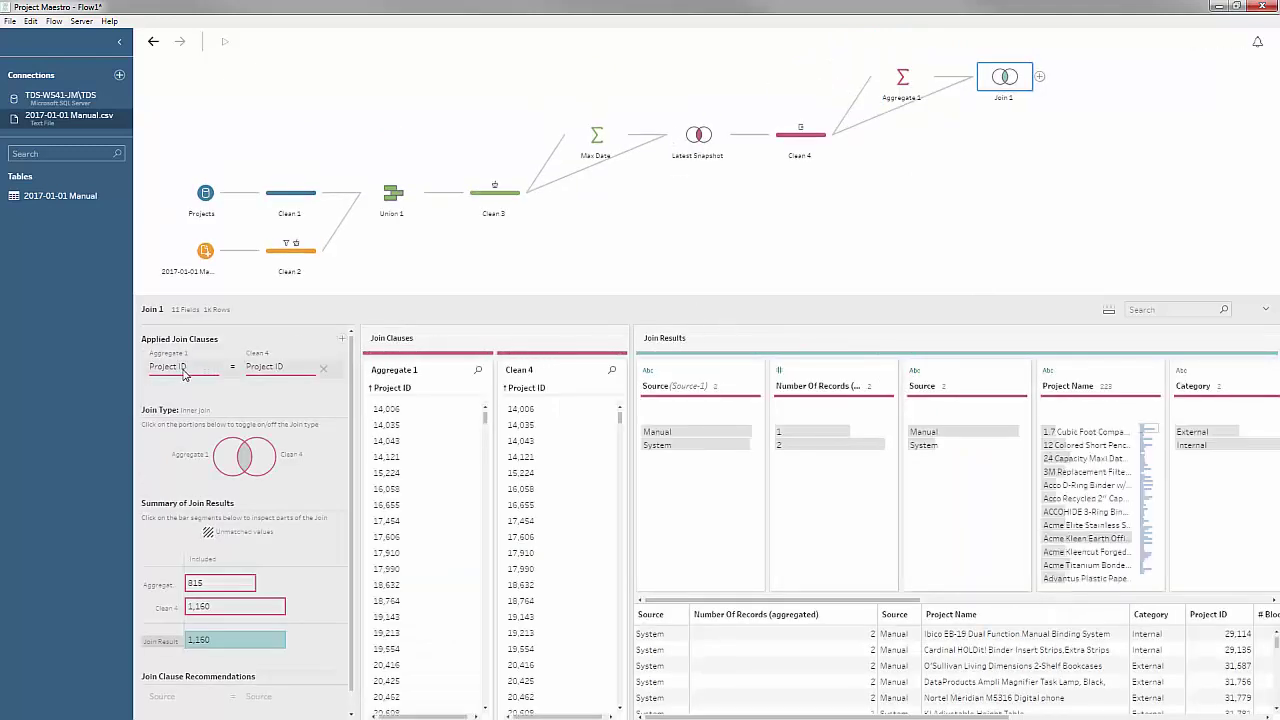
left_click(342, 340)
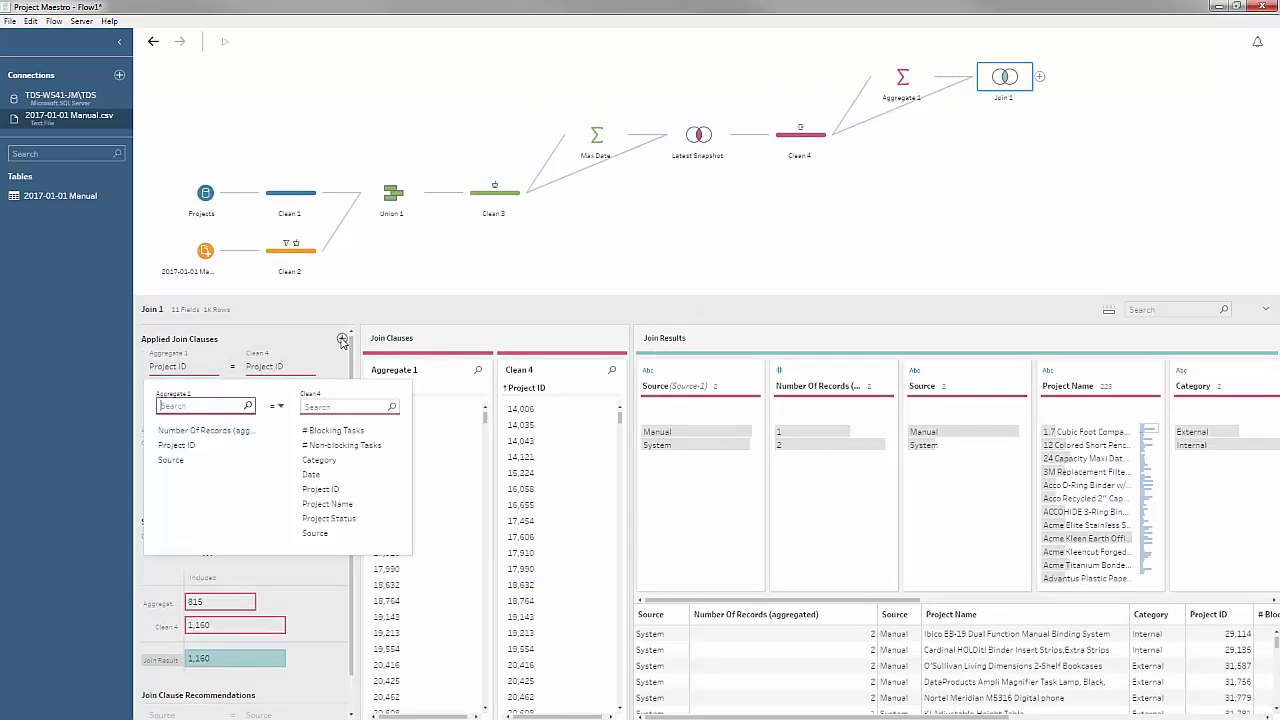
left_click(171, 462)
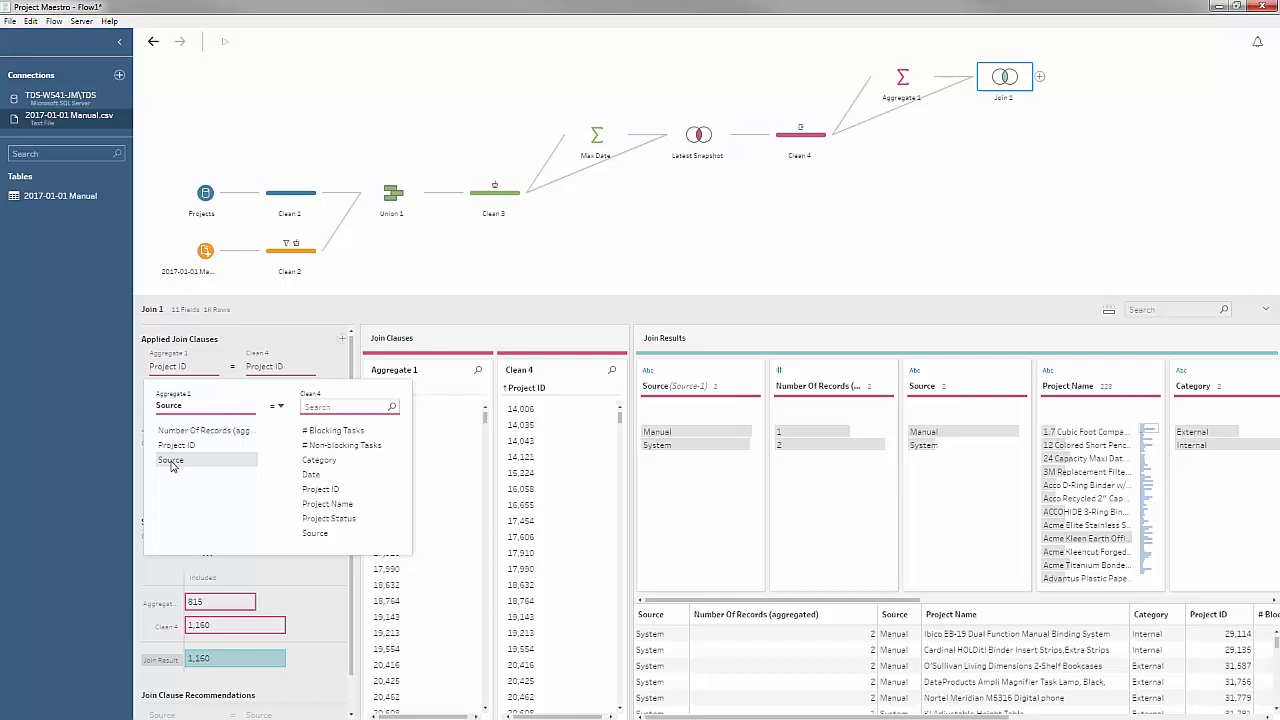
left_click(331, 540)
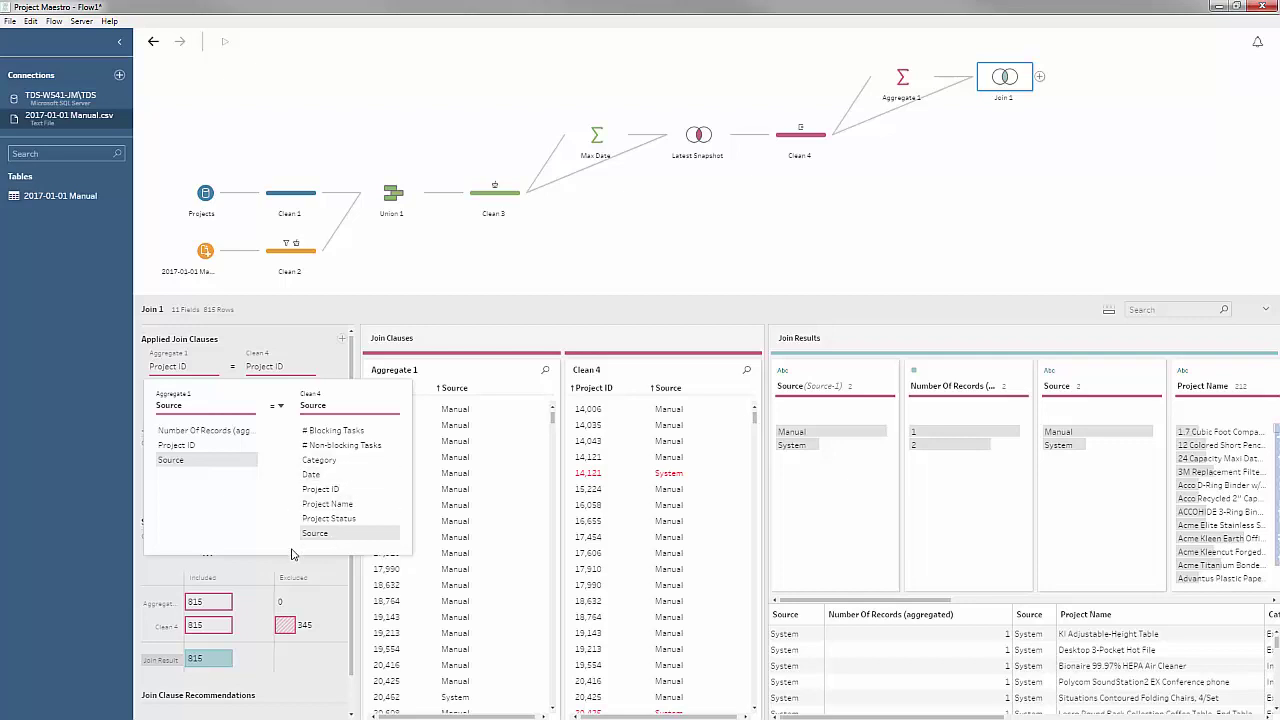
left_click(326, 573)
Inspect the unmatched System rows for projects 14,121, 20,425, 20,713 and 21,061
mouse_move(286, 635)
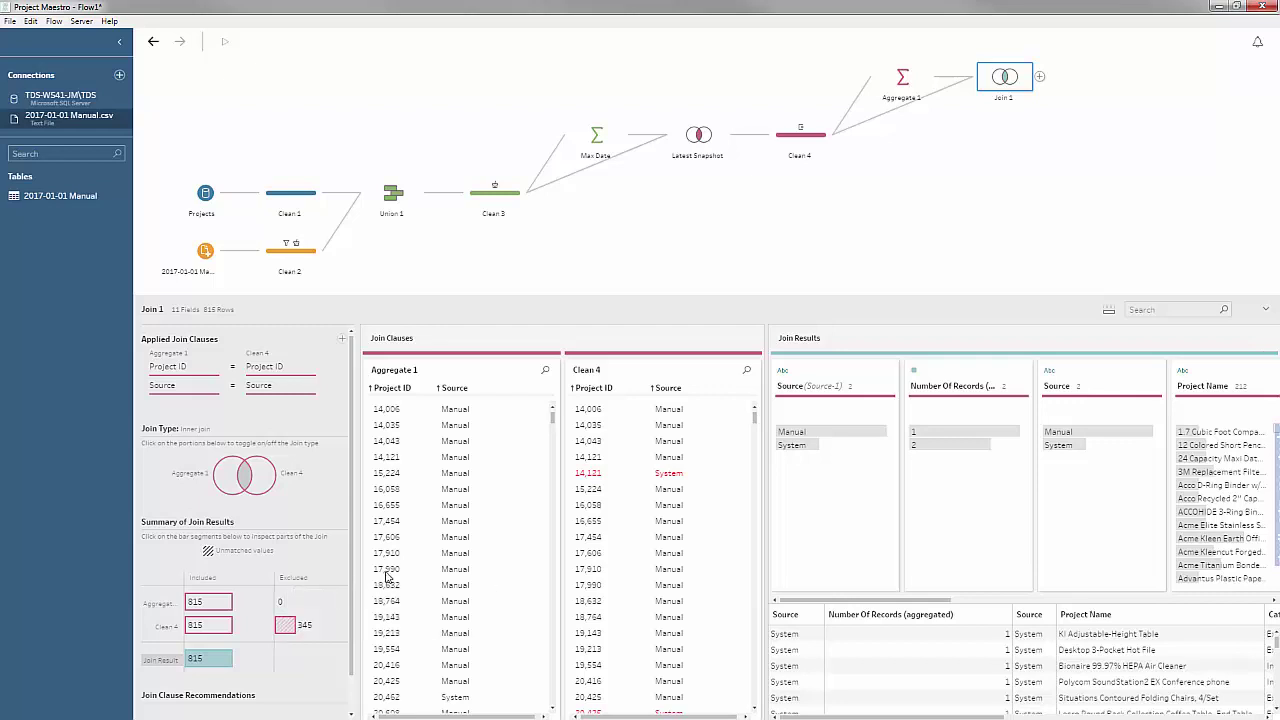
left_click(596, 458)
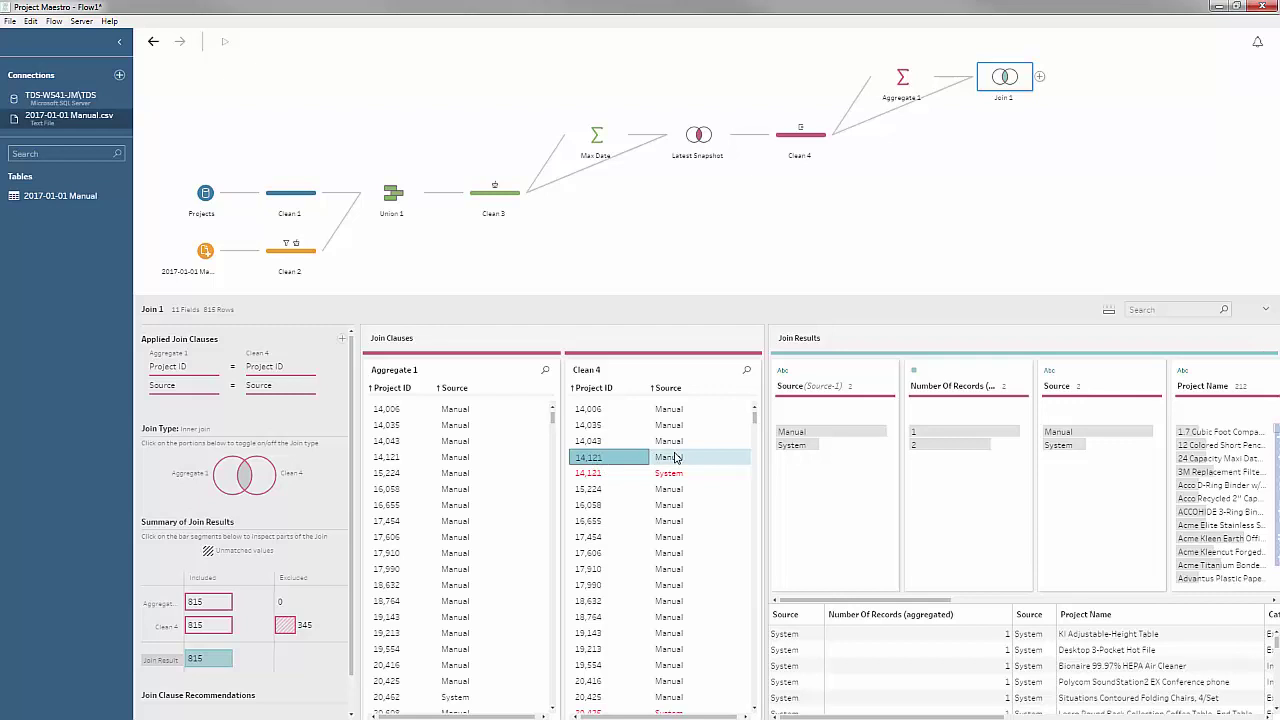
left_click(595, 476)
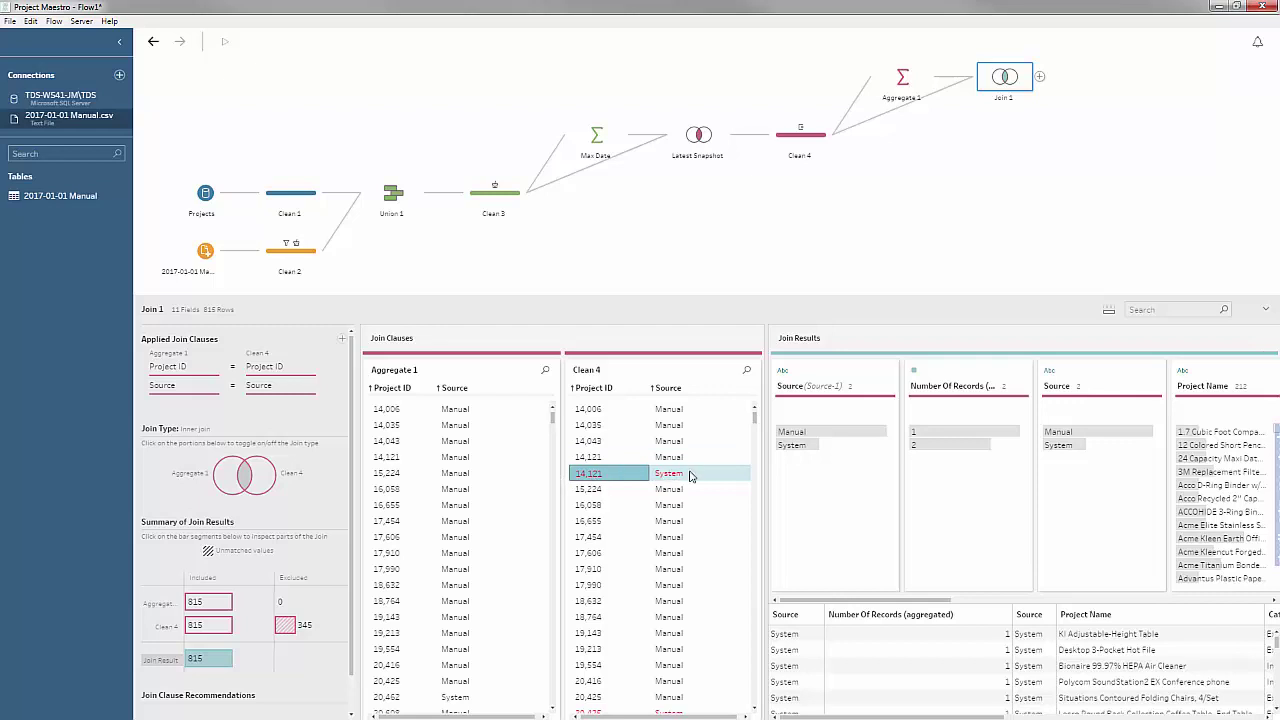
scroll(703, 504, "down", 4)
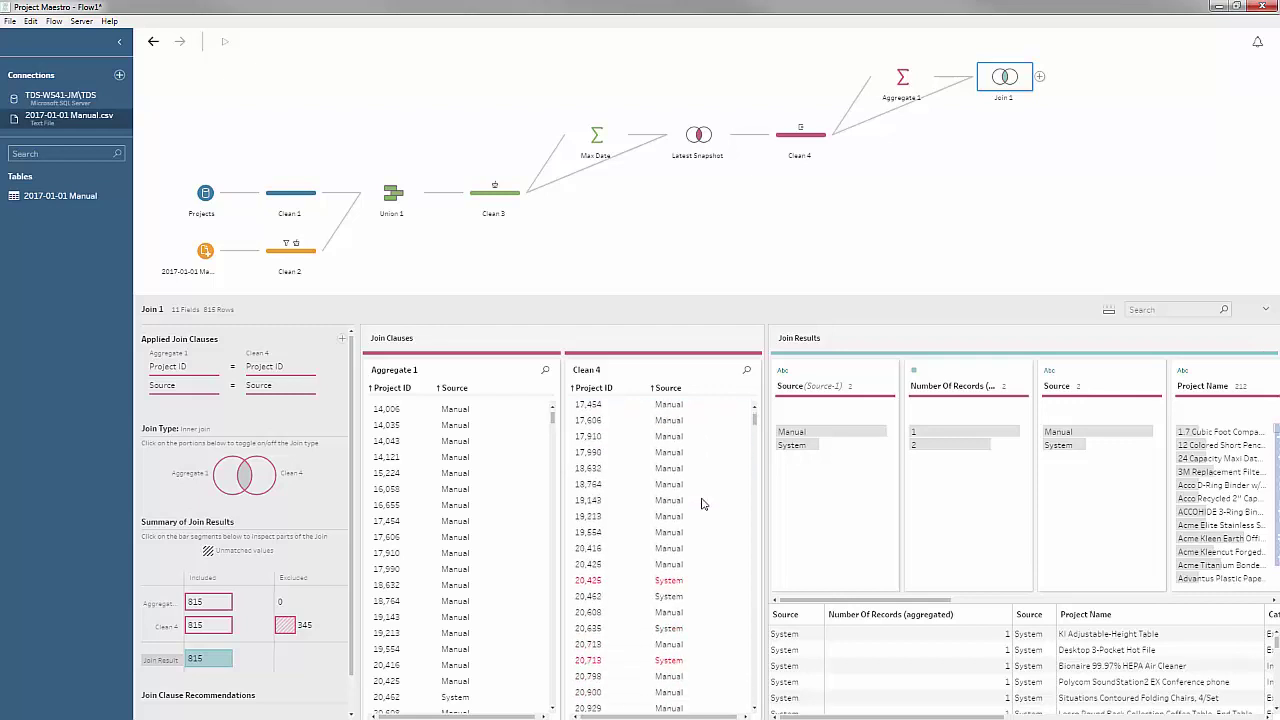
left_click(667, 515)
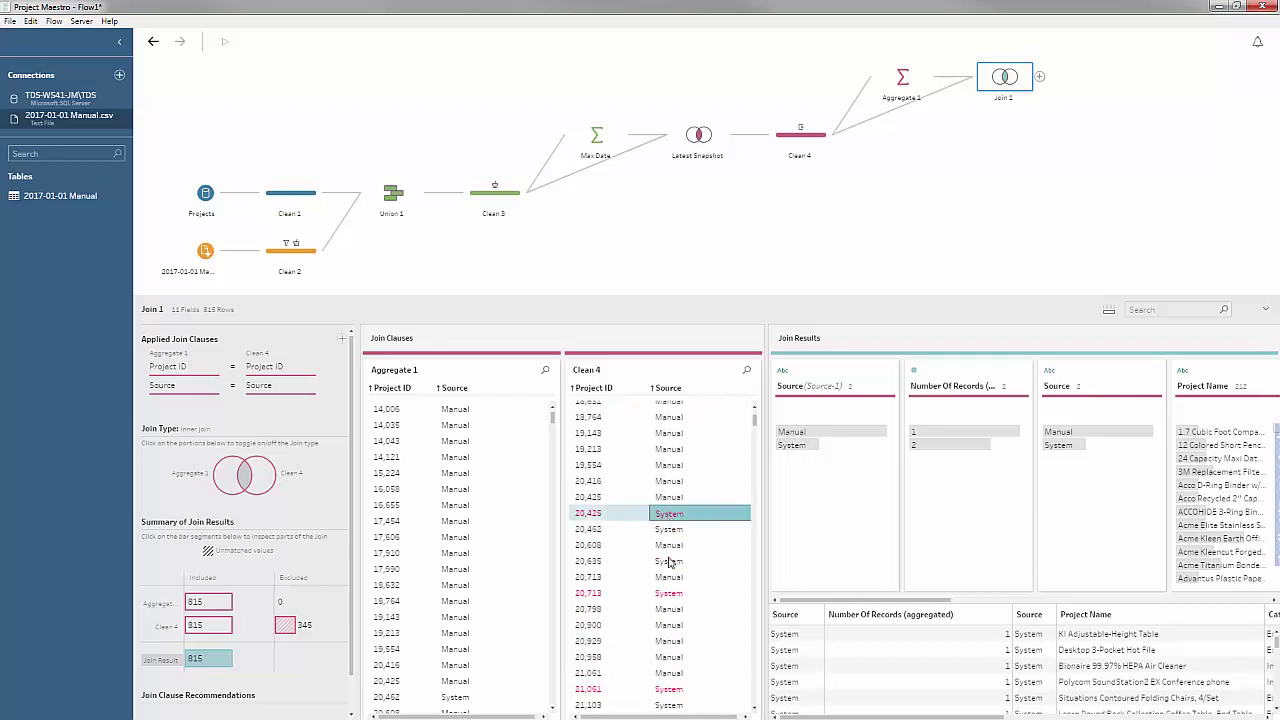
left_click(672, 595)
scroll(674, 597, "down", 3)
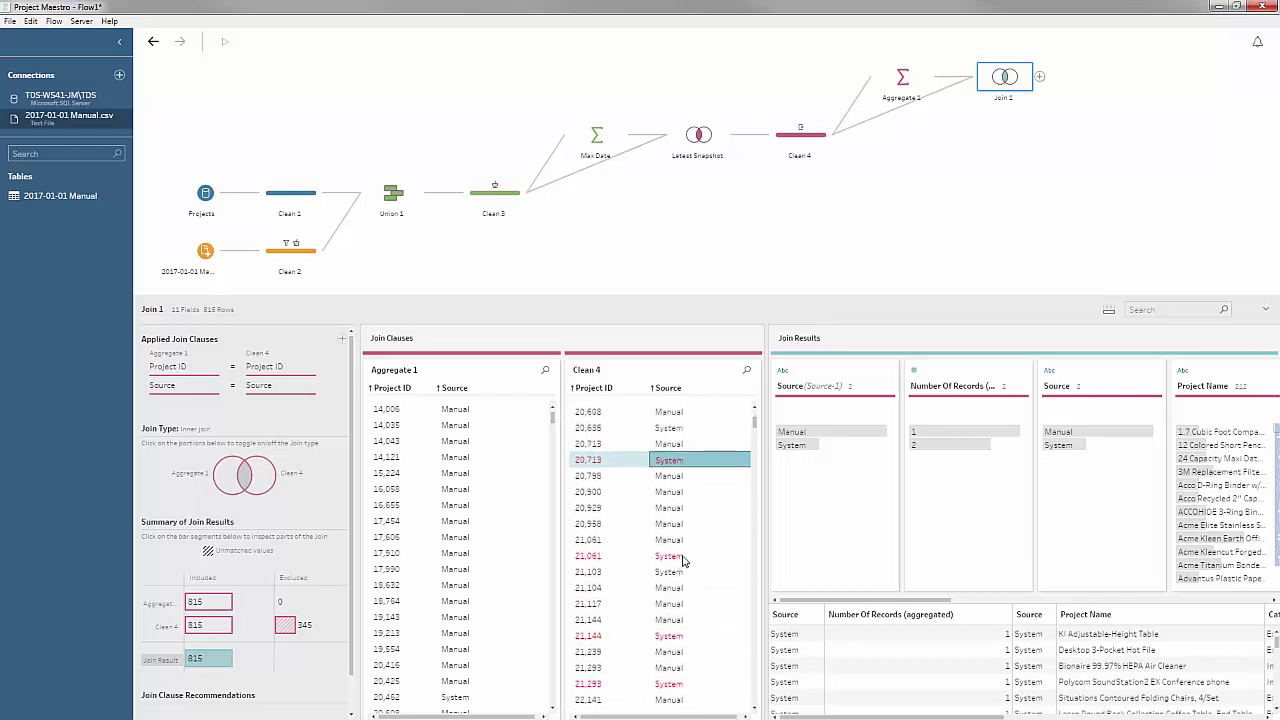
left_click(684, 557)
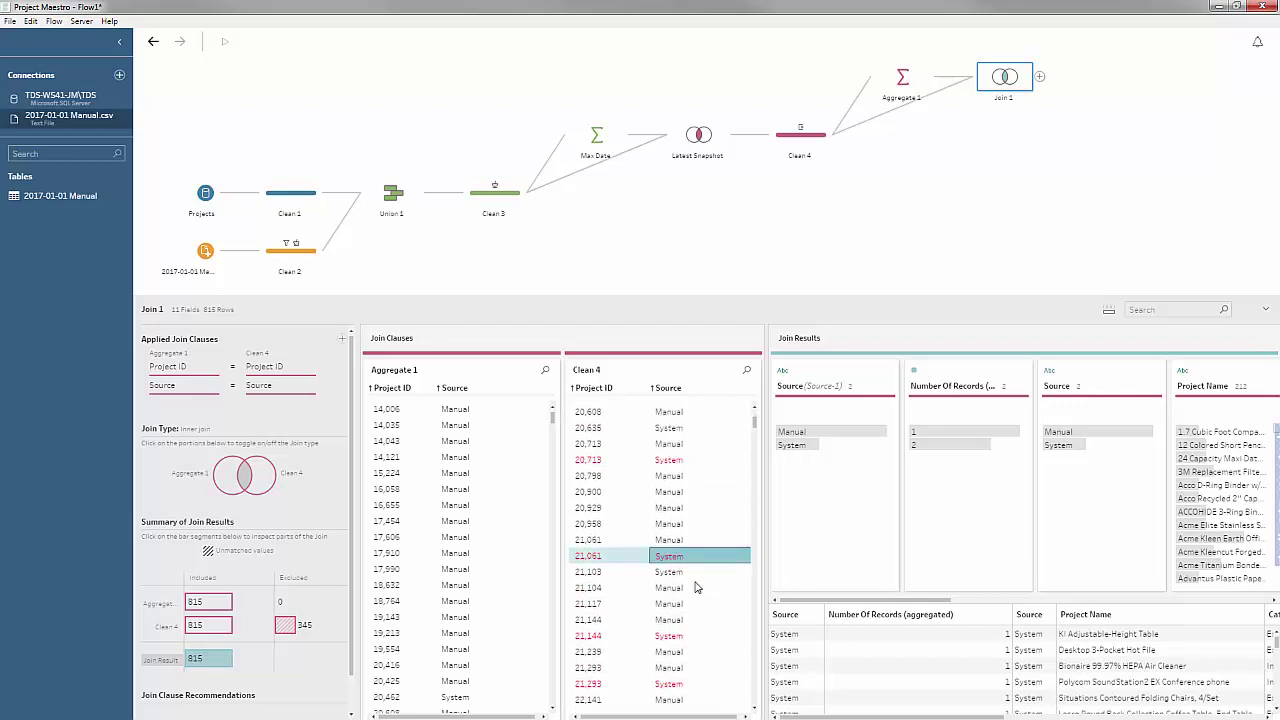
left_click(686, 542)
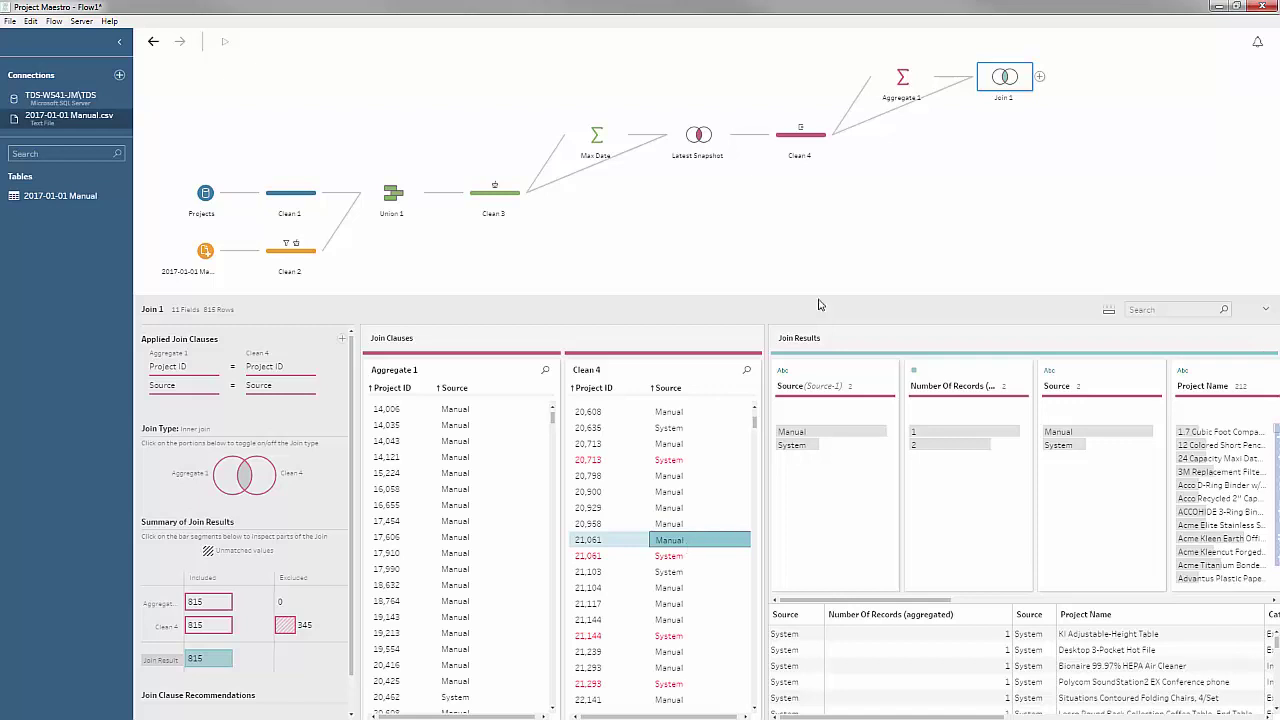
left_click(1040, 77)
Add Clean 5 after Join 1 and drop the Source-1 and Project ID-1 fields, leaving 9 fields
left_click(1064, 90)
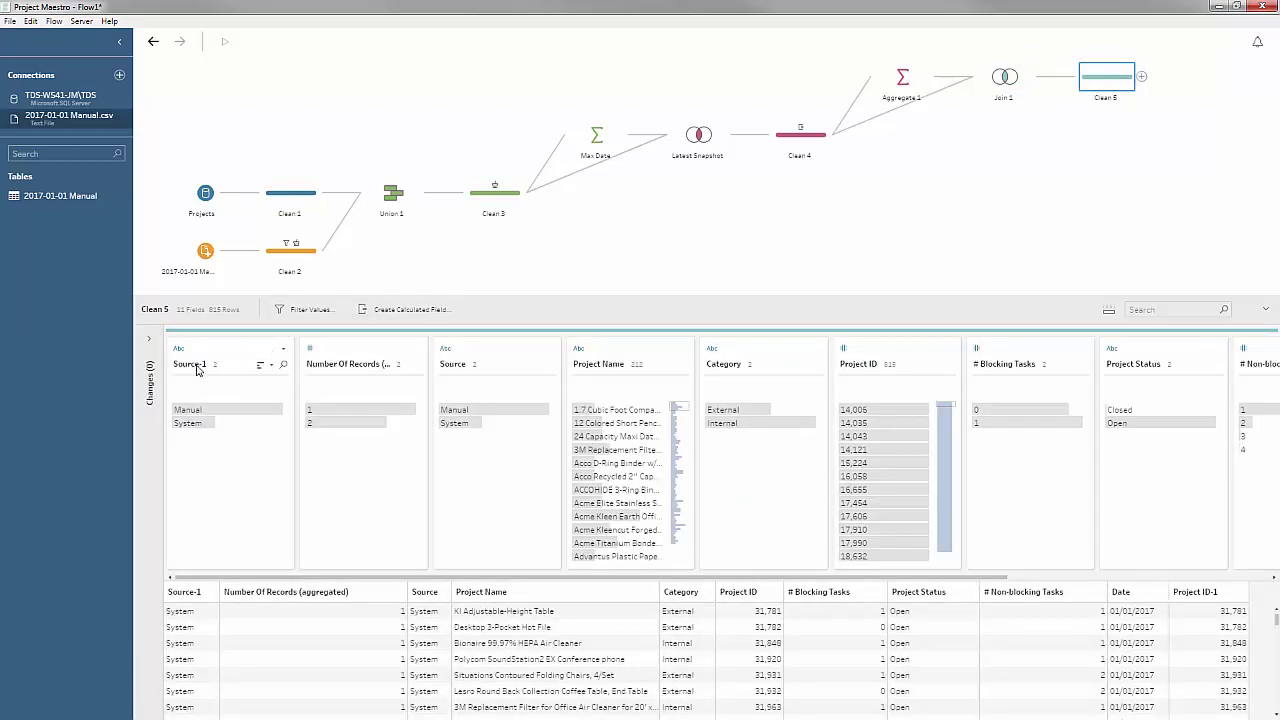
left_click(283, 349)
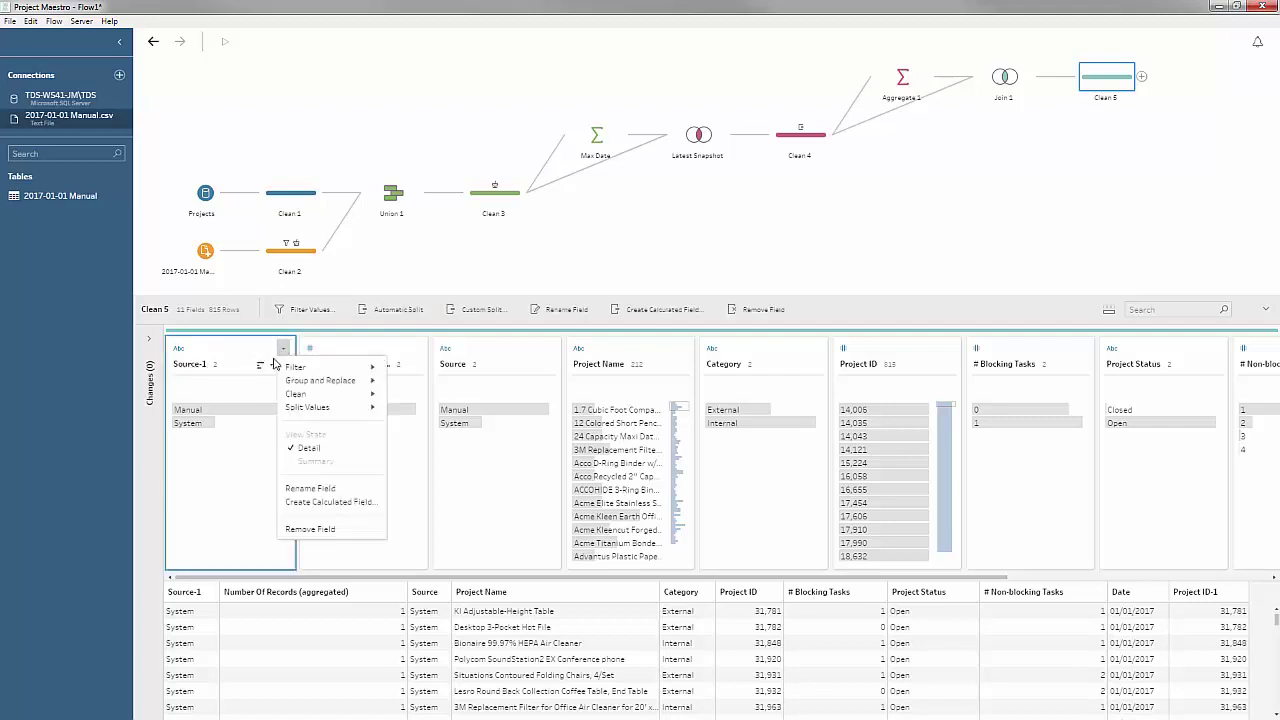
left_click(328, 530)
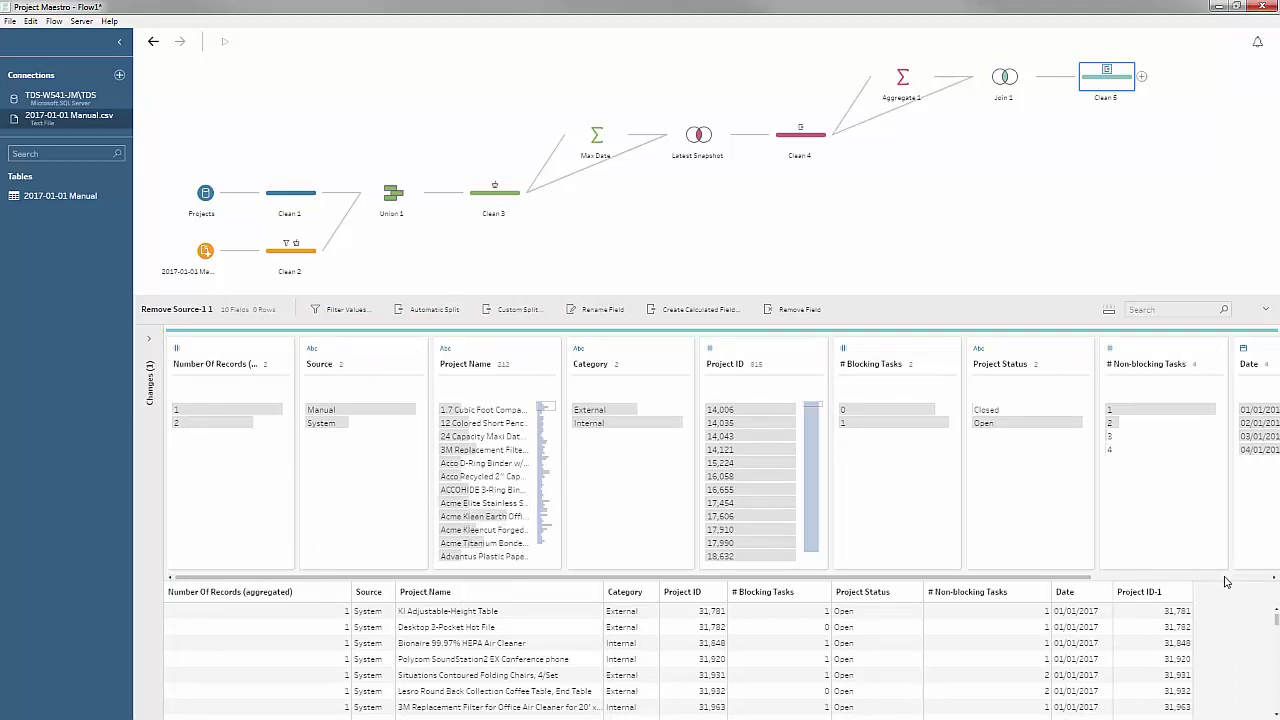
scroll(1226, 582, "right", 5)
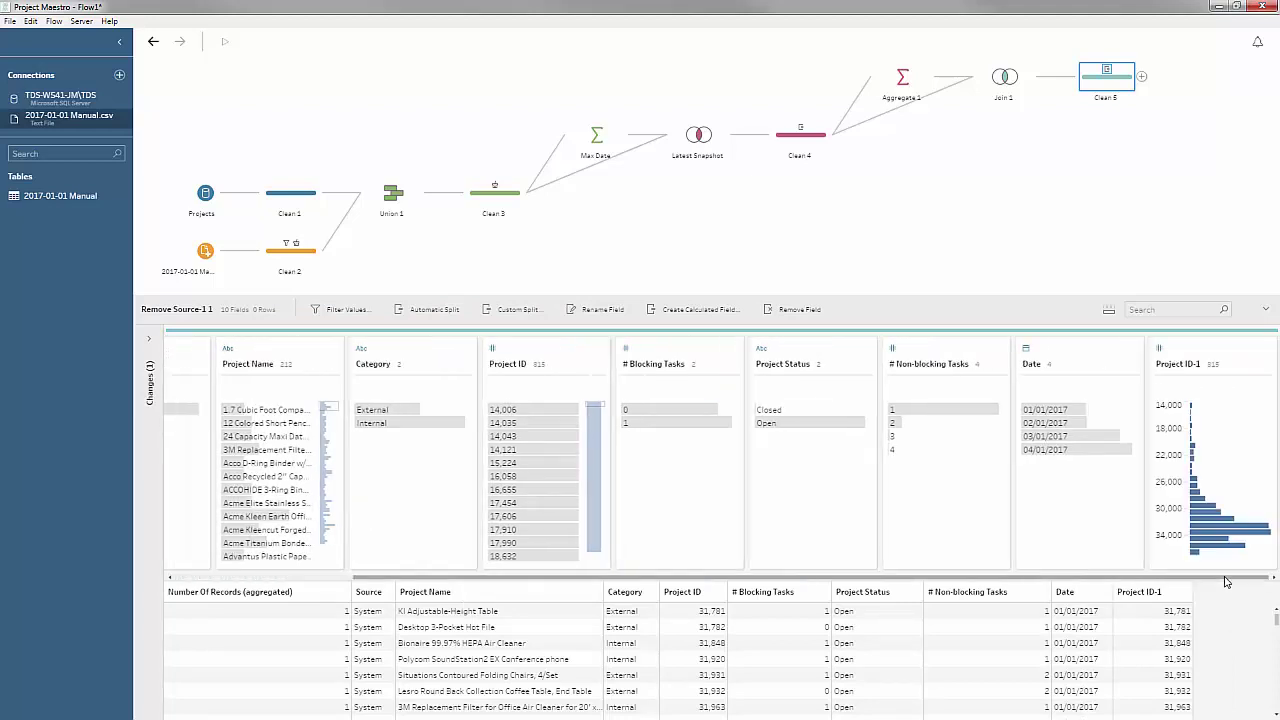
left_click(1266, 348)
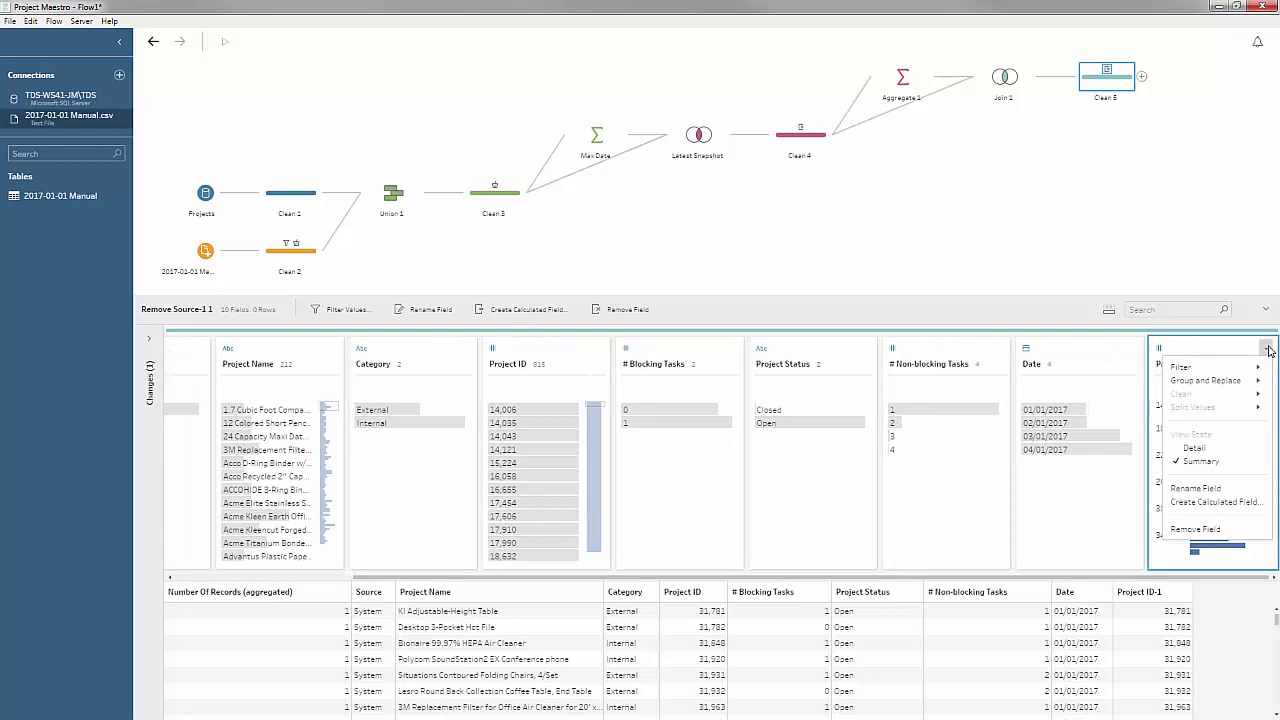
left_click(1194, 530)
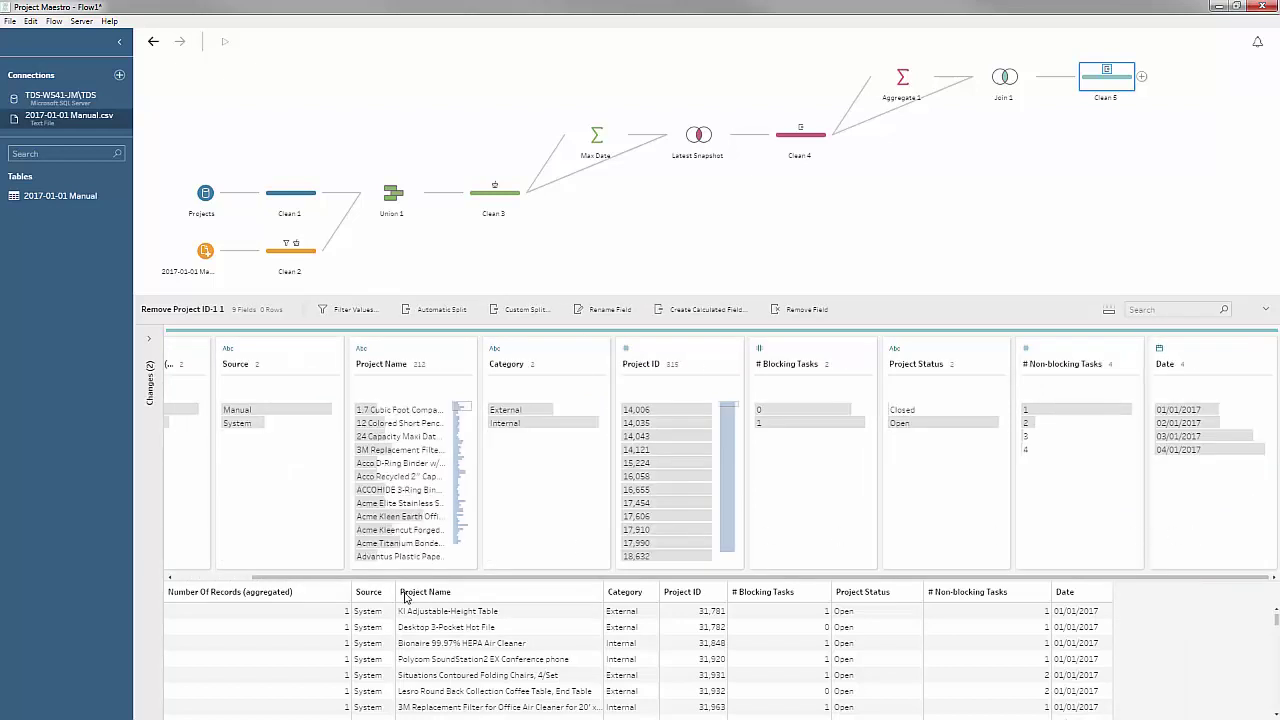
left_click_drag(296, 578, 193, 573)
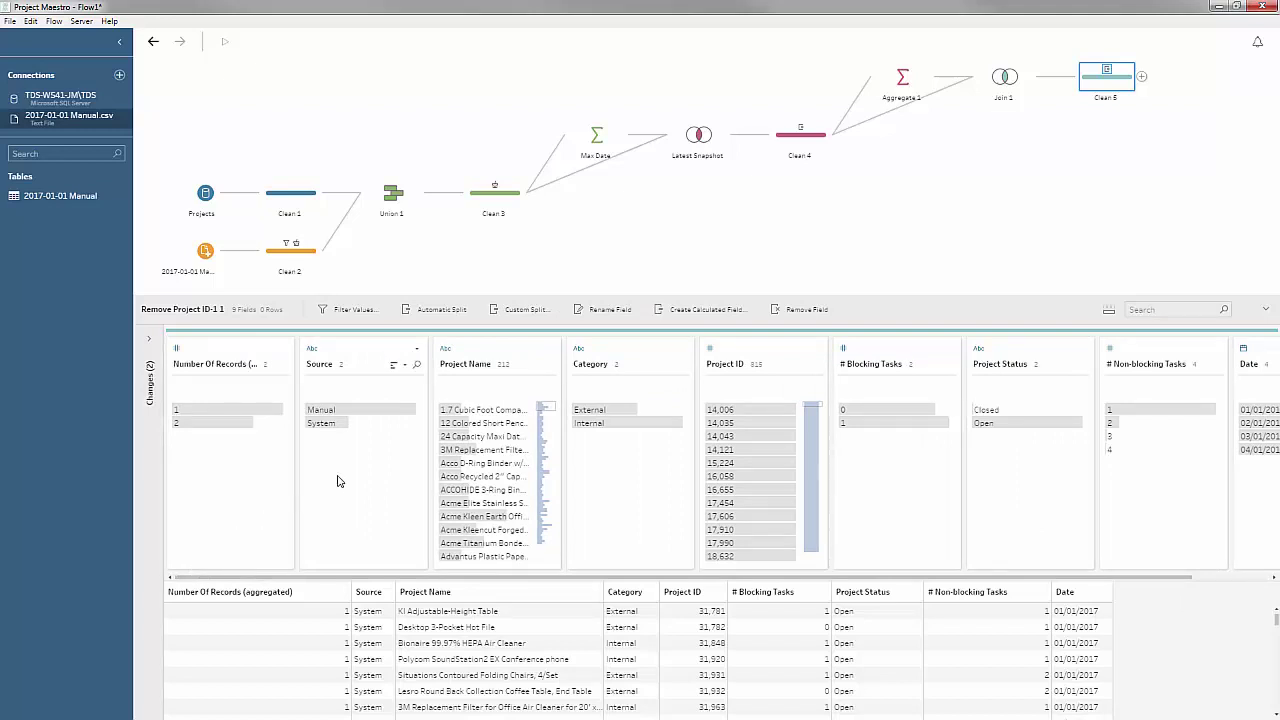
Compare Clean 5 rows with Number Of Records 1 (470 rows) against those with 2
left_click(241, 424)
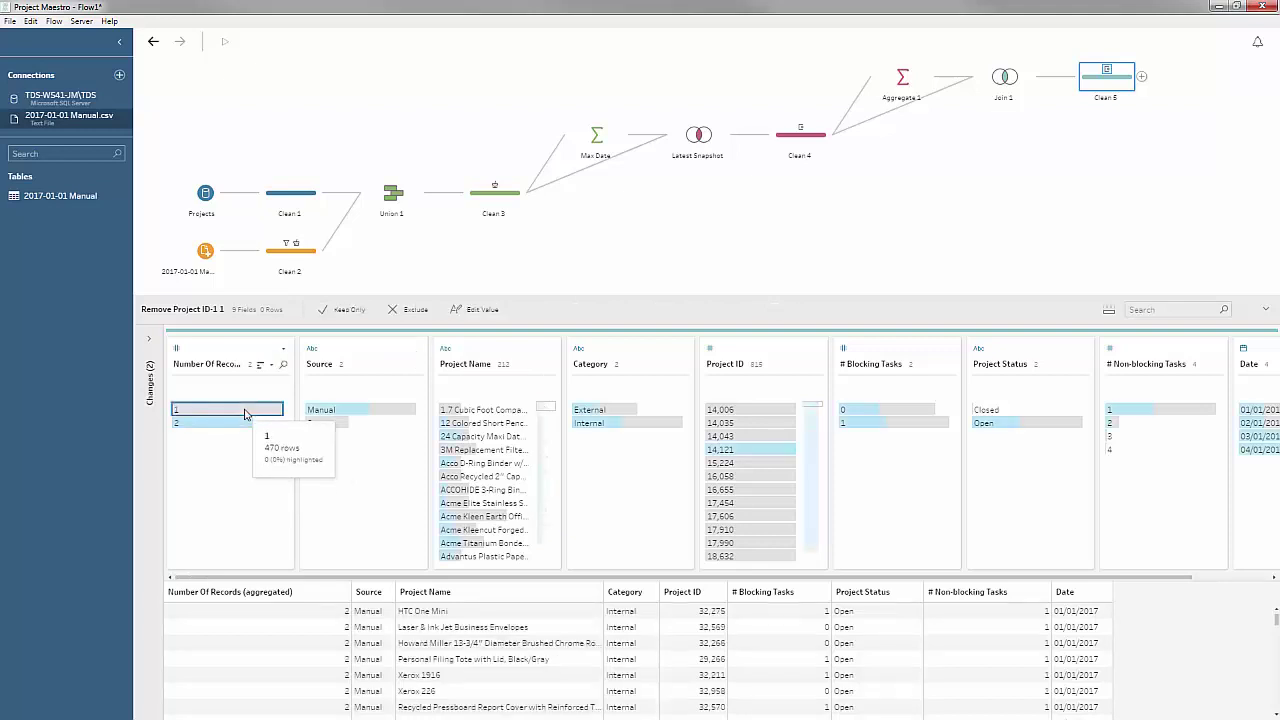
left_click(243, 423)
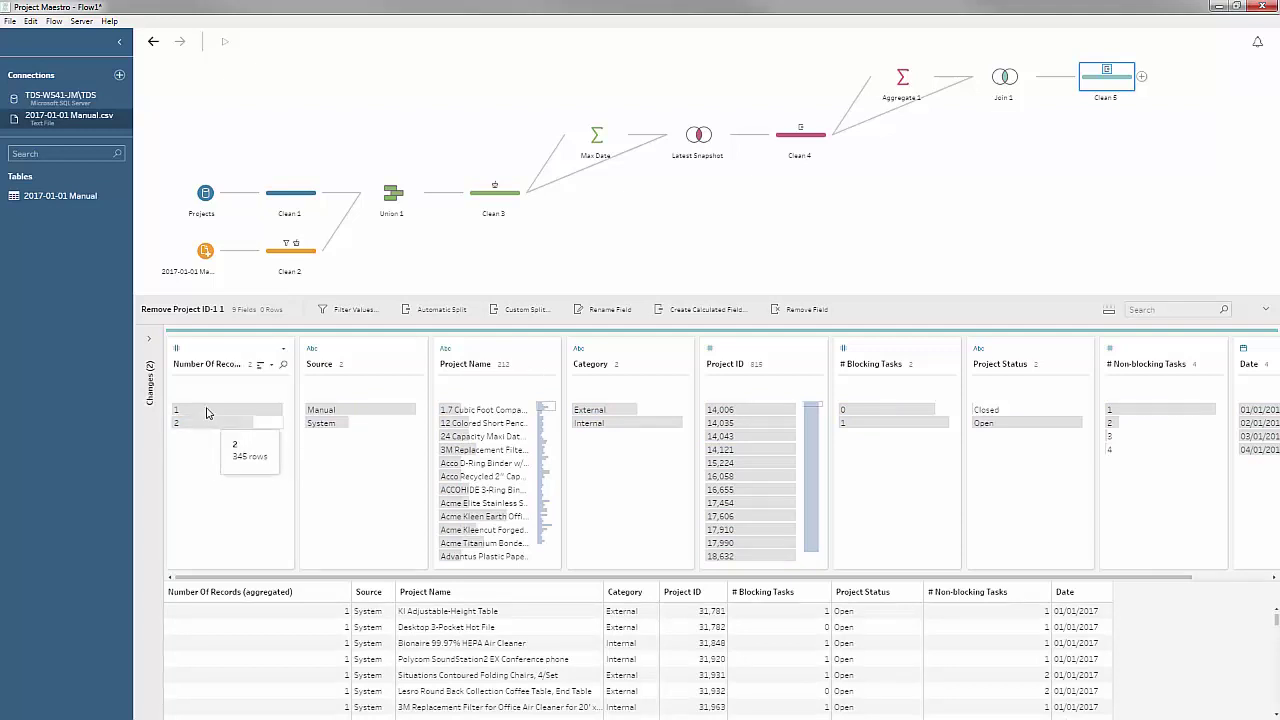
mouse_move(214, 428)
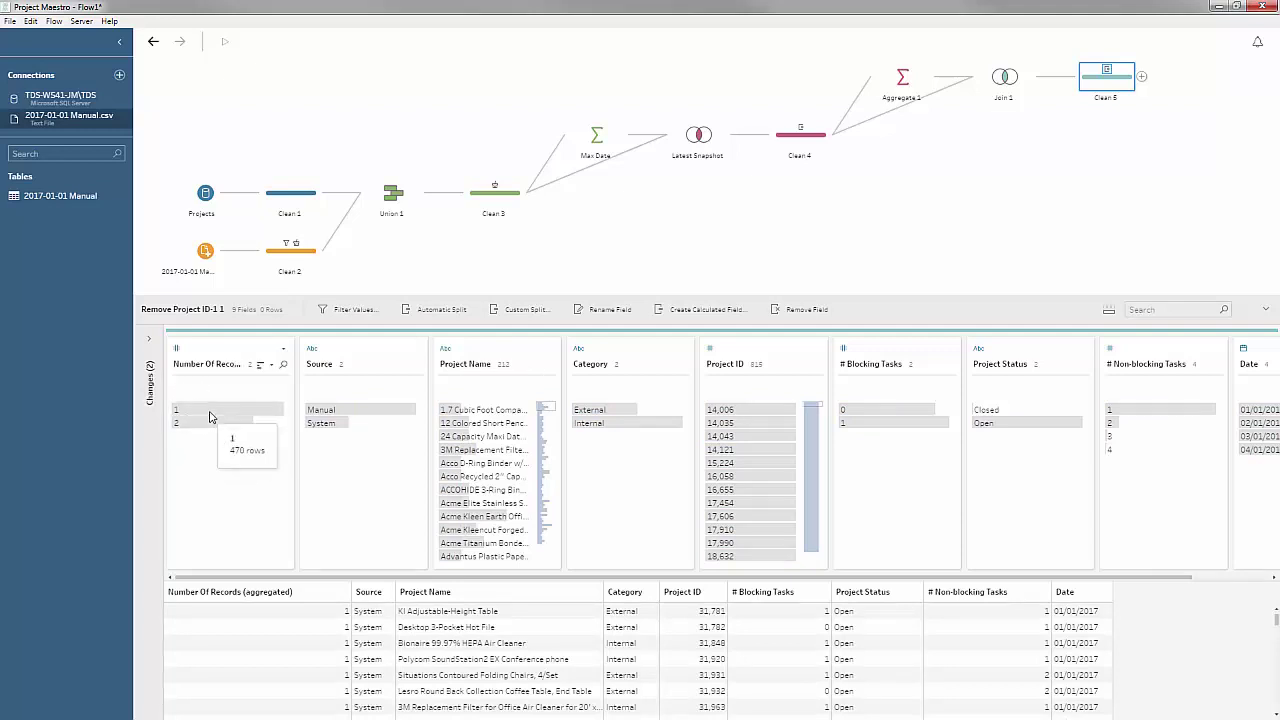
left_click(210, 410)
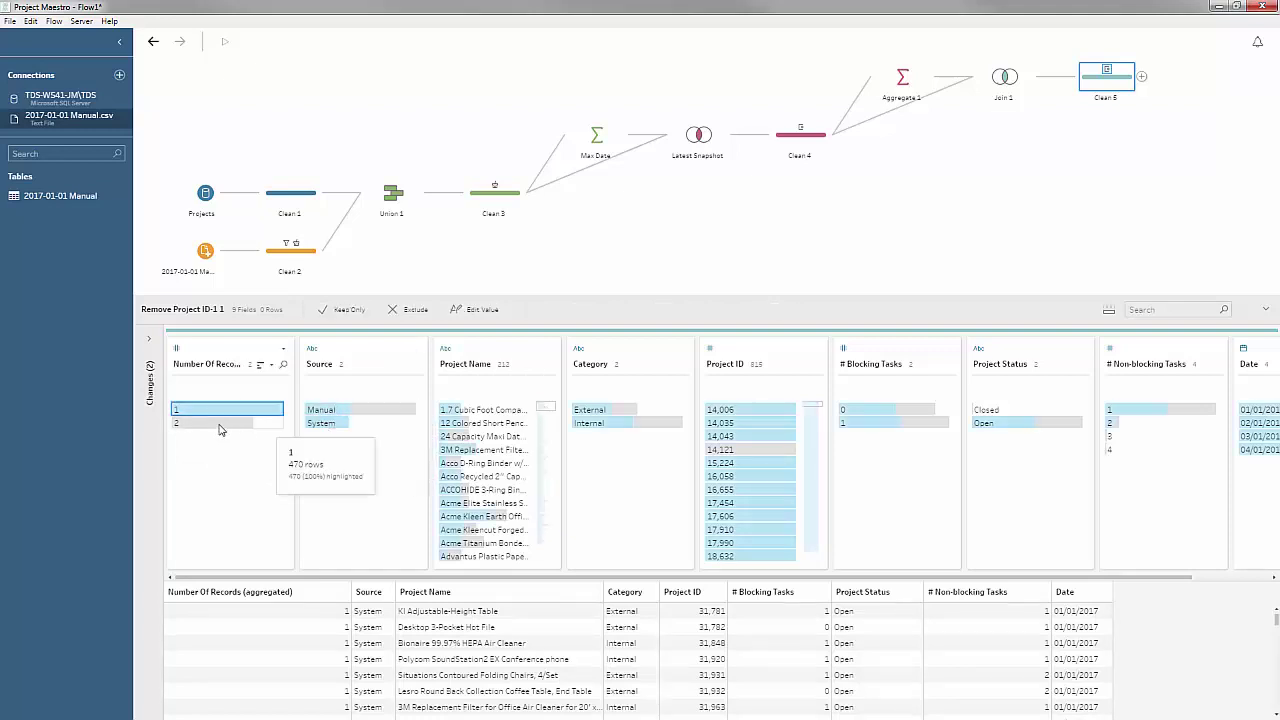
left_click(214, 423)
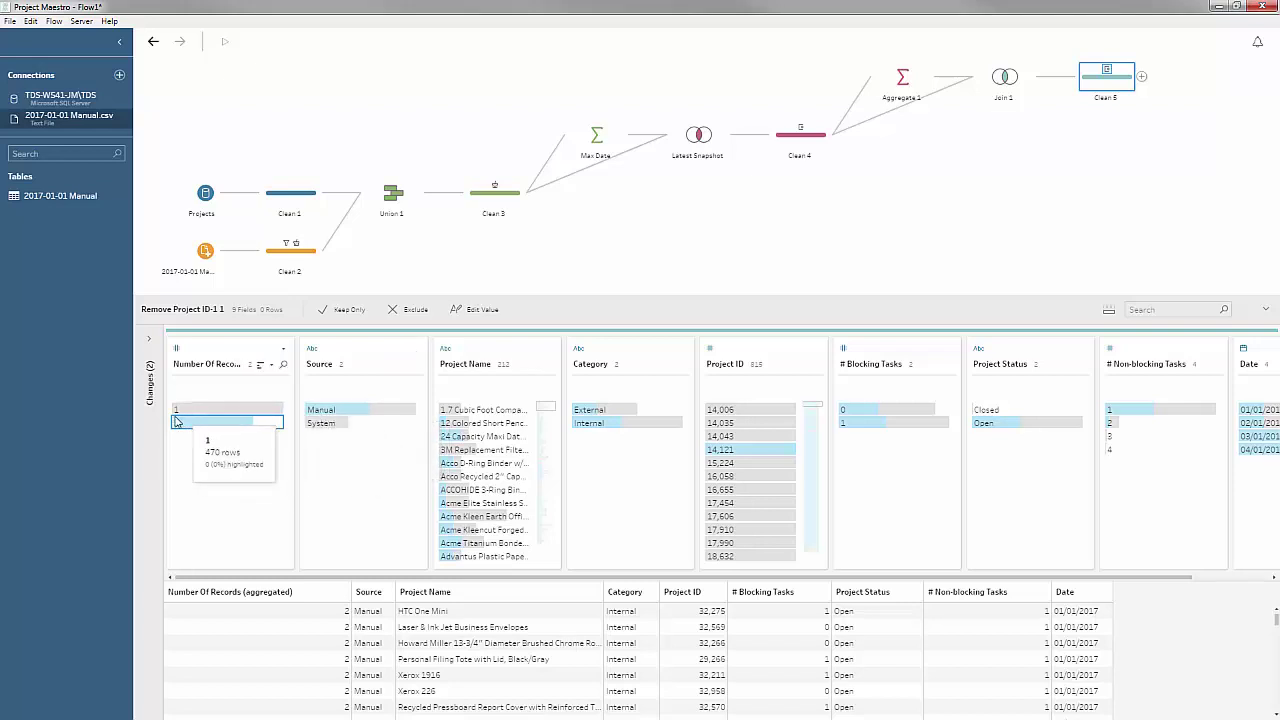
left_click(284, 354)
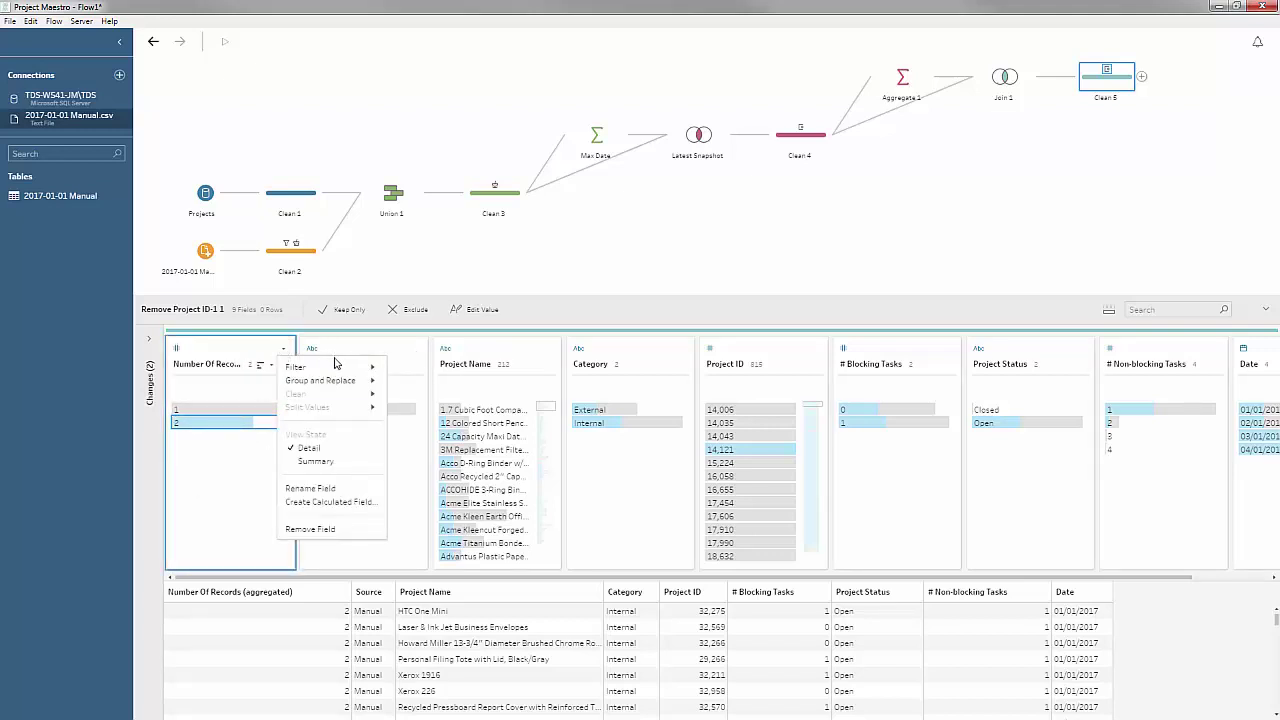
Start a calculated field named Source of the Record with condition IF [Number Of Records (aggregated)] = 2
left_click(348, 503)
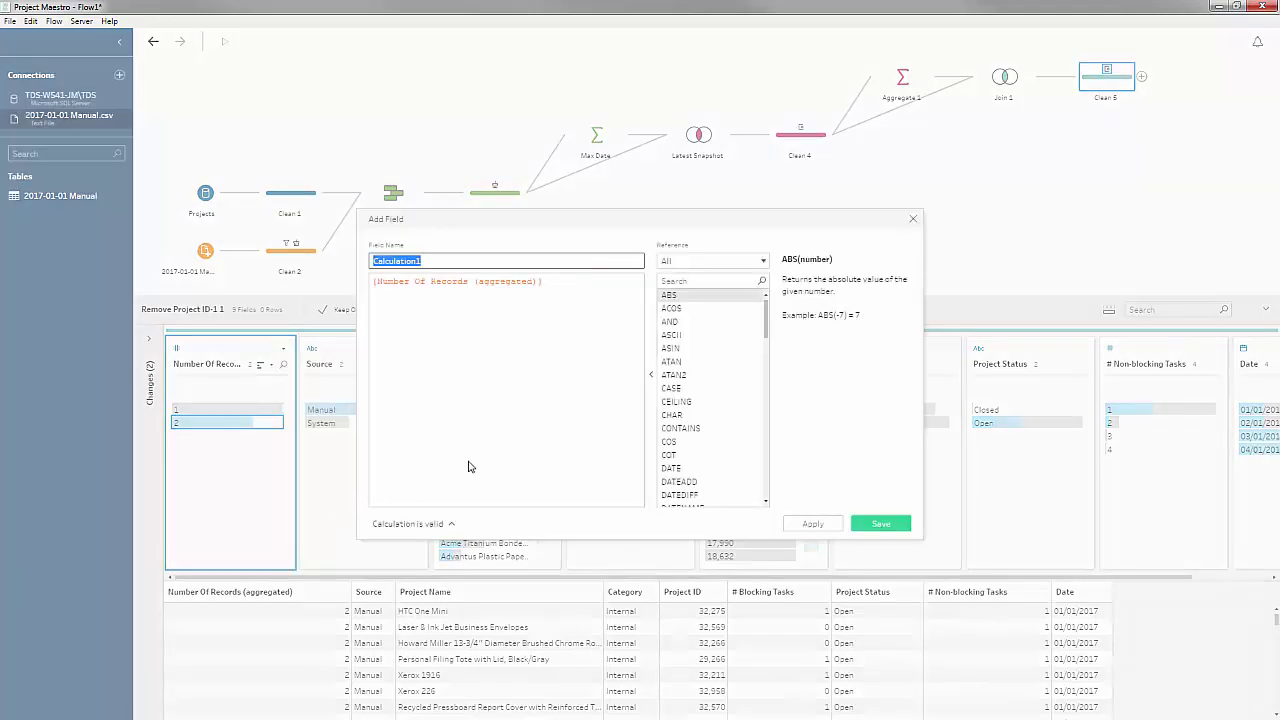
type("Source of the Record")
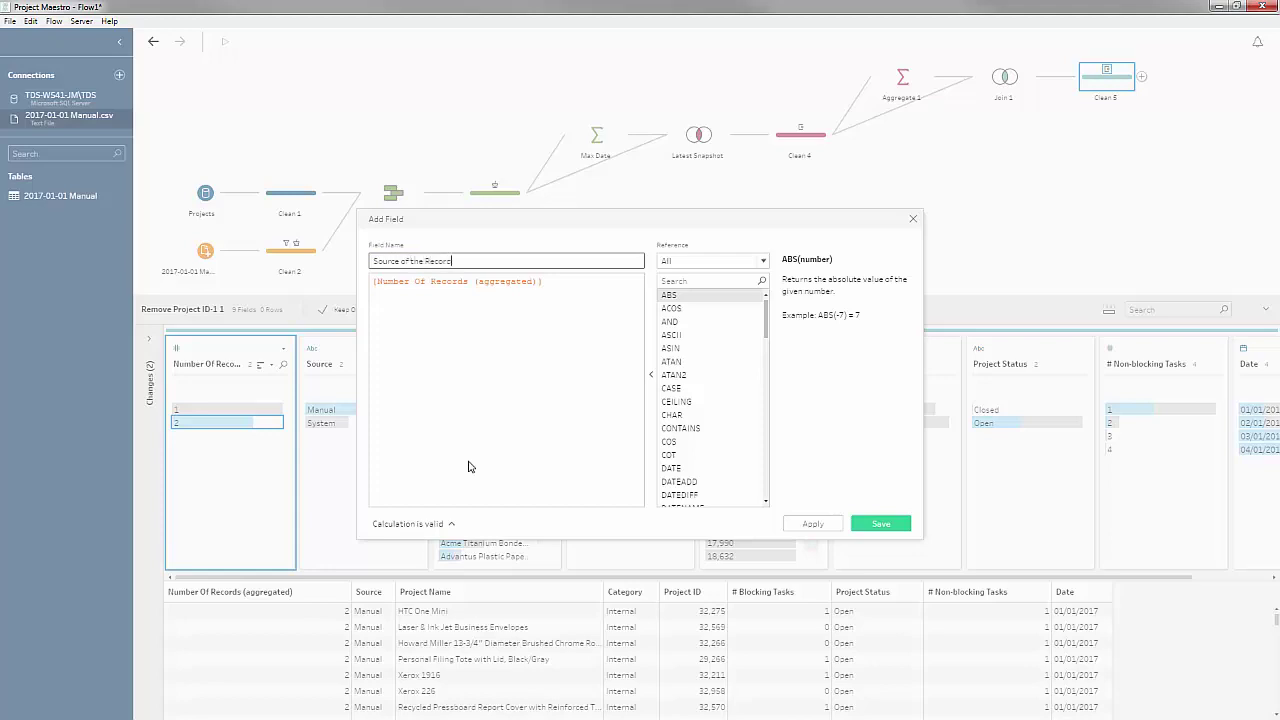
key("Tab")
type("IF")
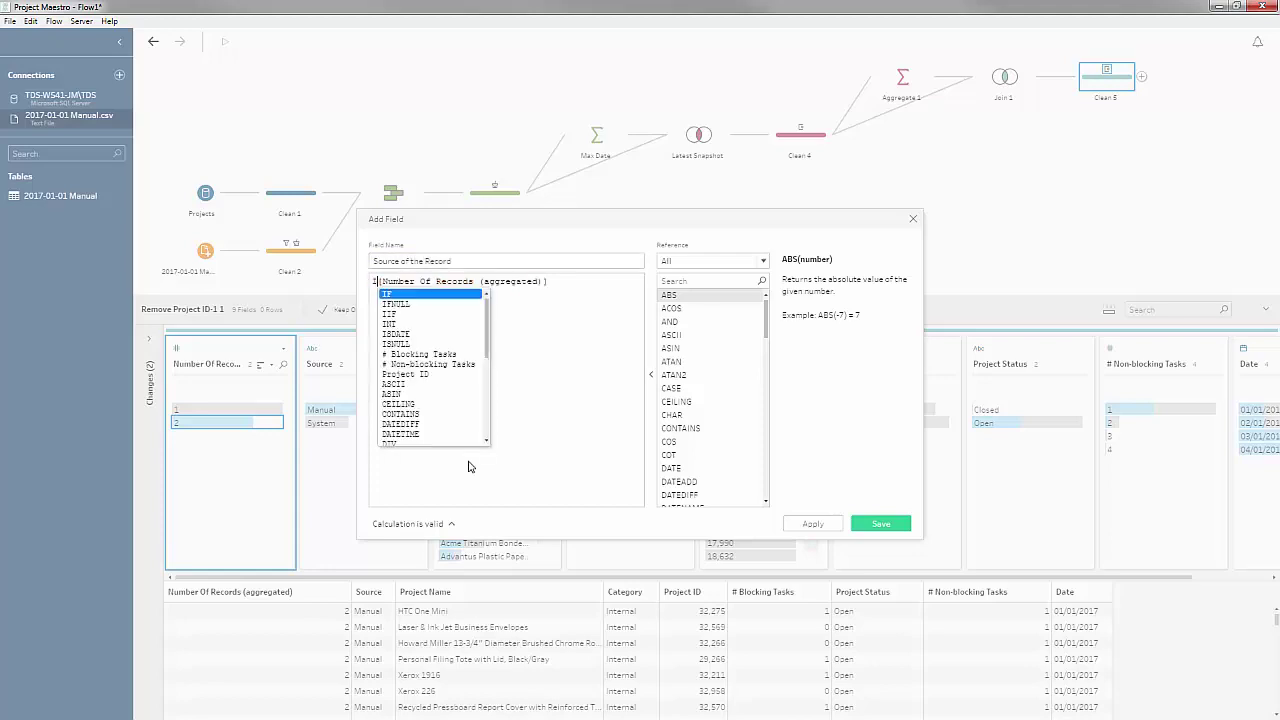
left_click(608, 349)
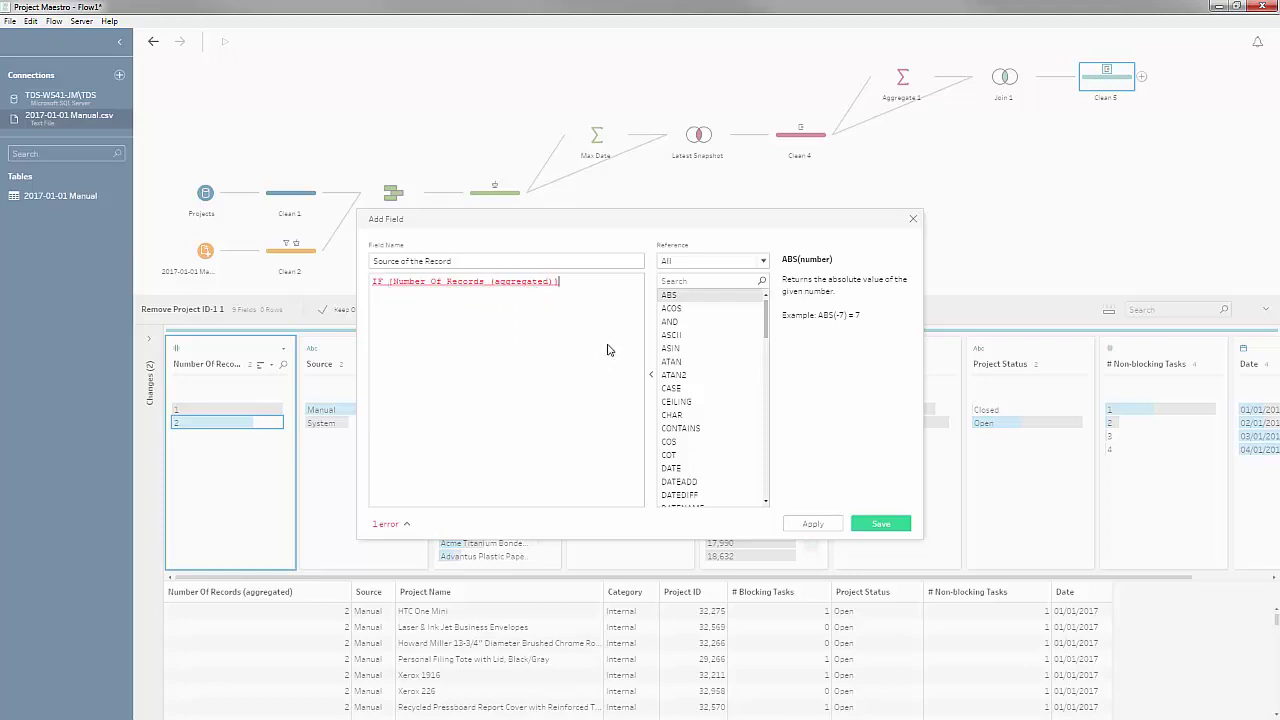
type("=")
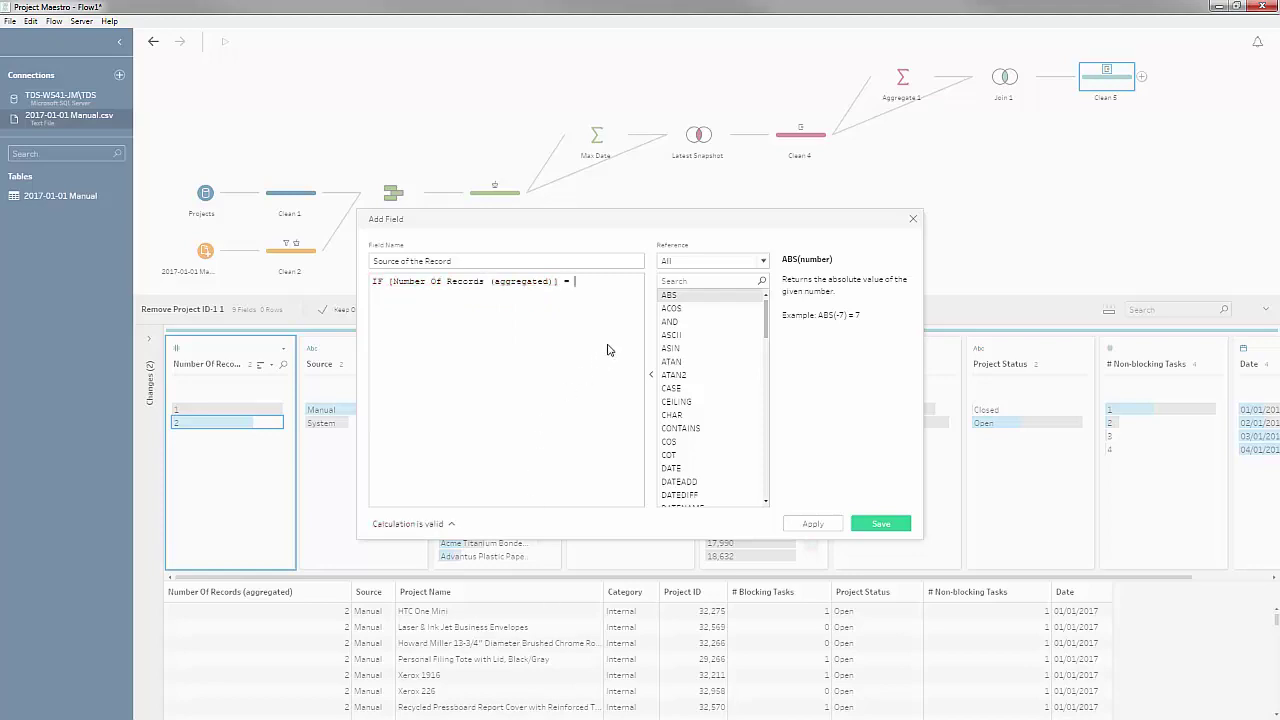
type(" ATA")
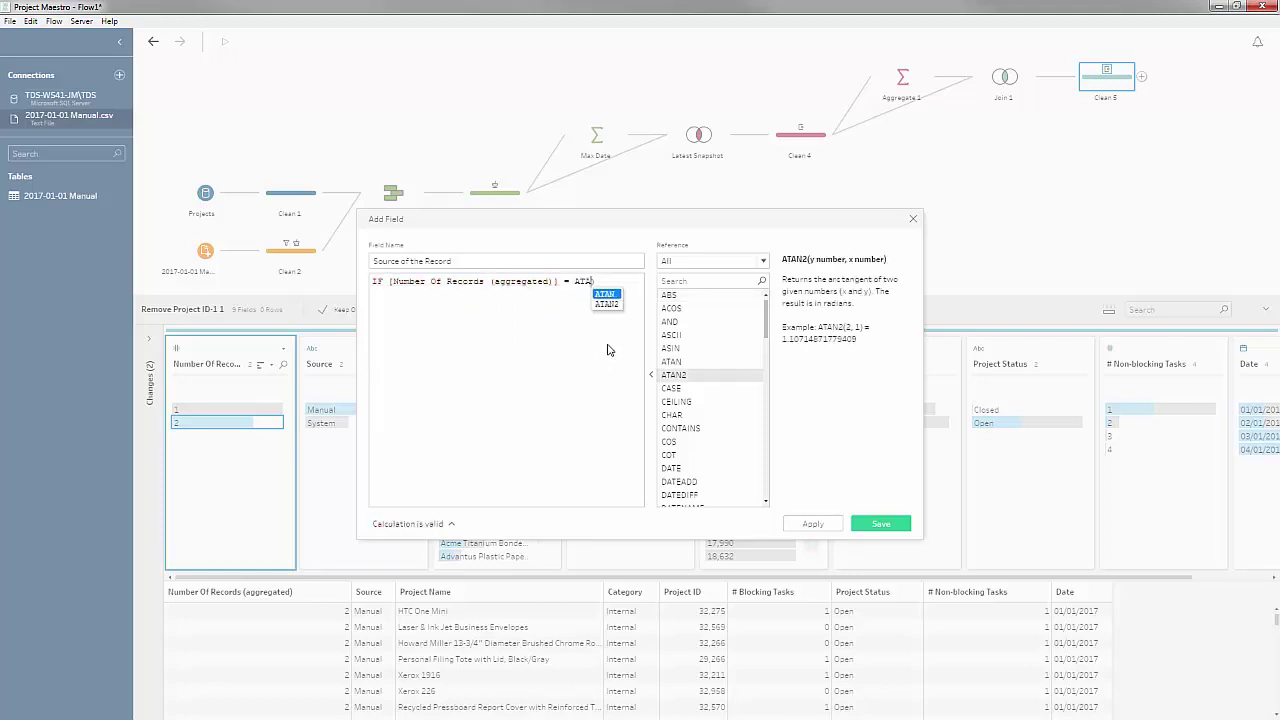
key("BackSpace")
key("BackSpace")
key("BackSpace")
type("2")
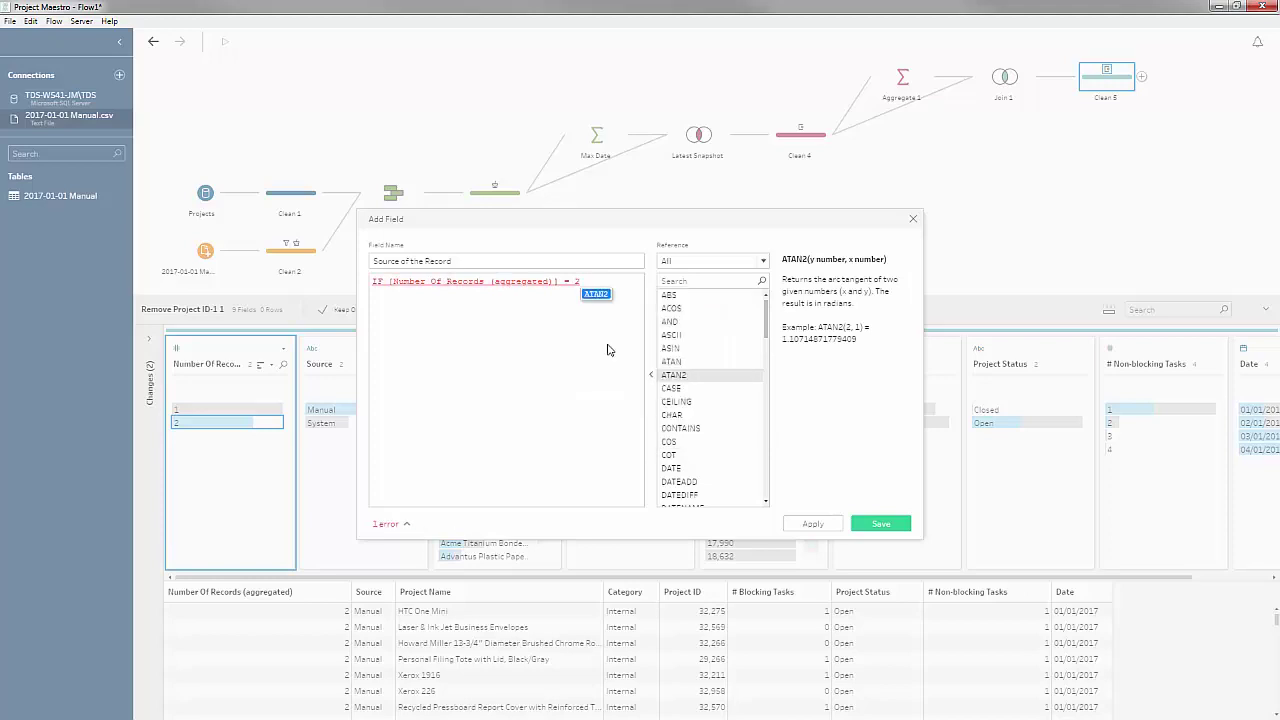
key("Return")
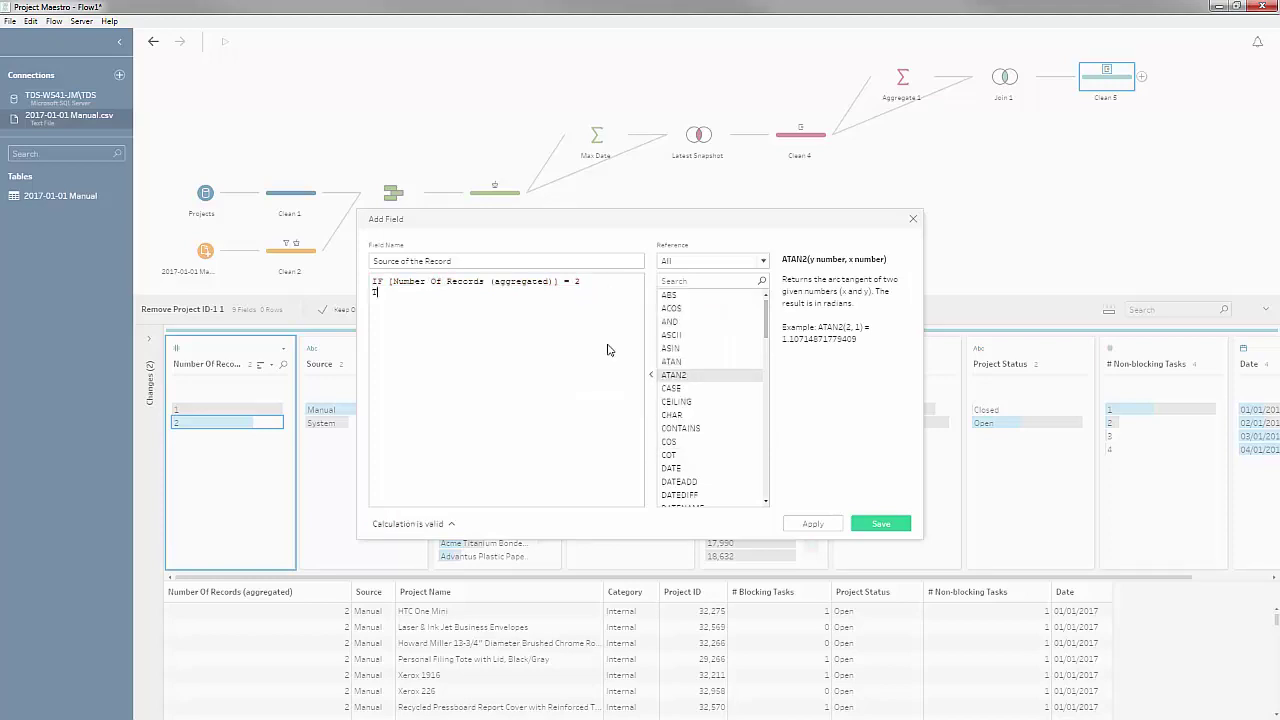
Finish the formula with THEN "Both" ELSE [Source] END and save the field
type("THEN \"Bo")
type("th\"")
key("Return")
type("ELSE Source")
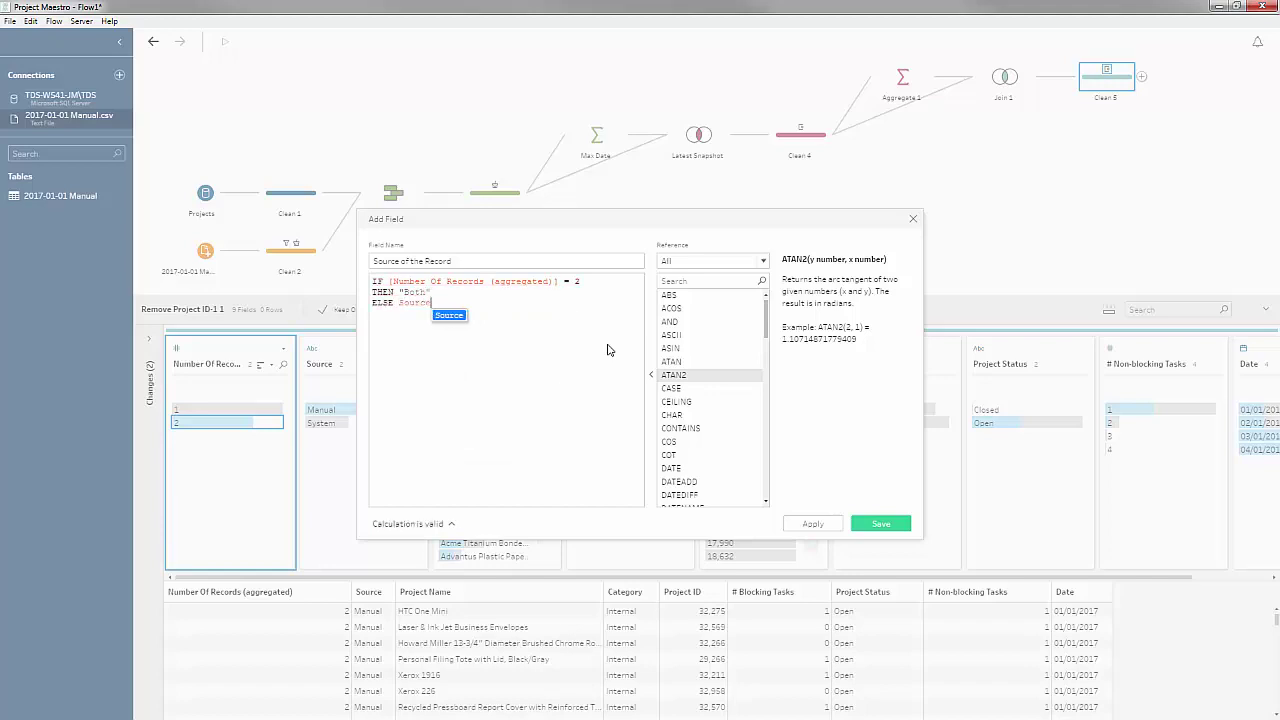
key("Return")
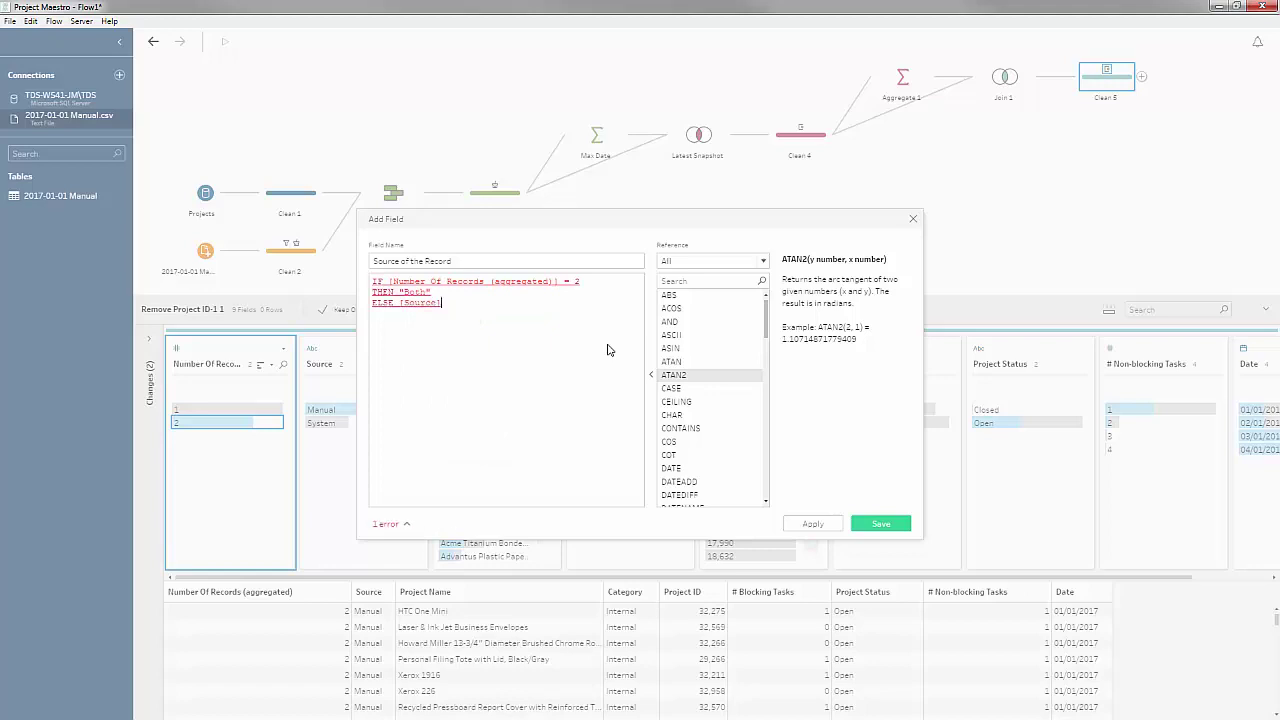
key("Return")
type("END")
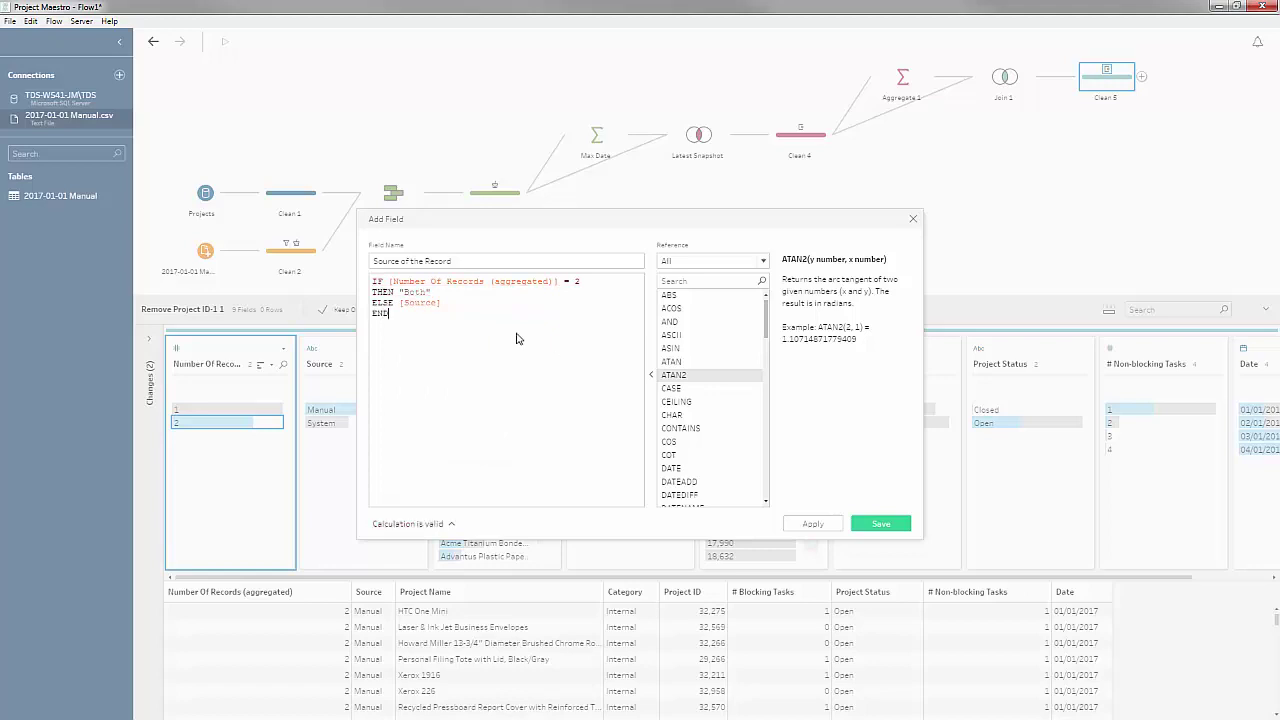
left_click(880, 523)
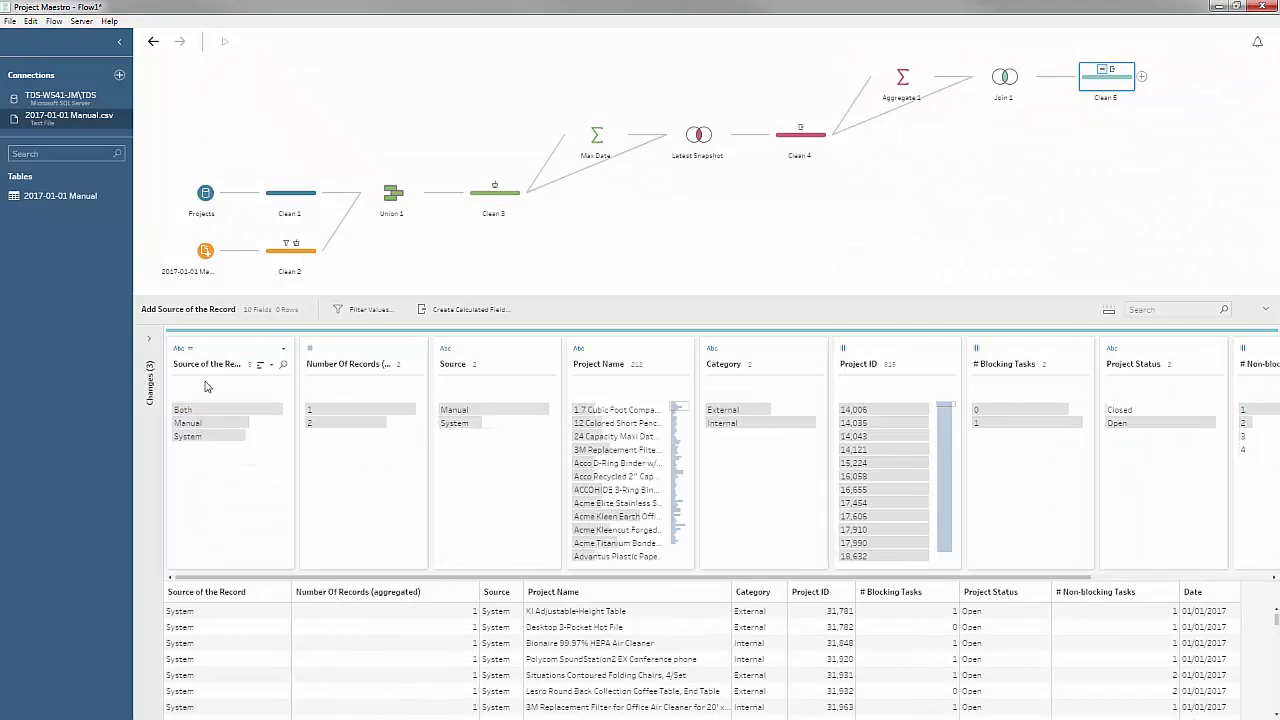
Highlight the Both, Manual and System values of Source of the Record to check them
left_click(229, 412)
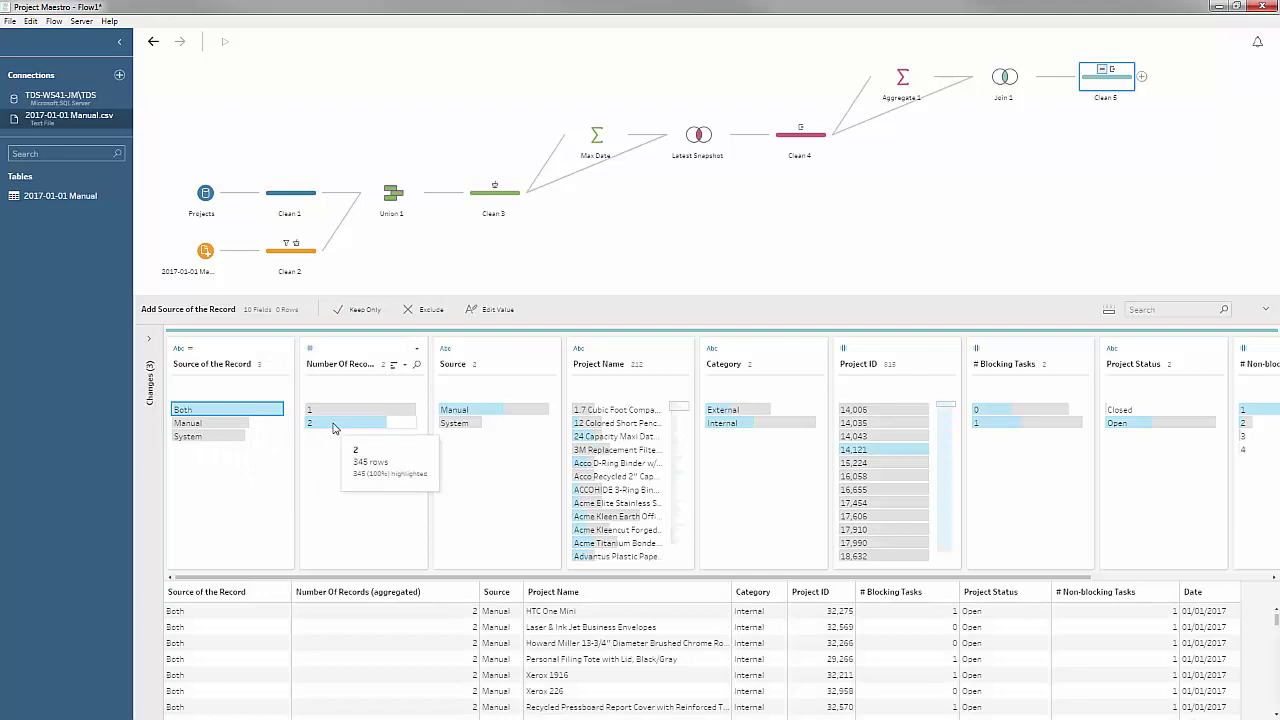
left_click(228, 425)
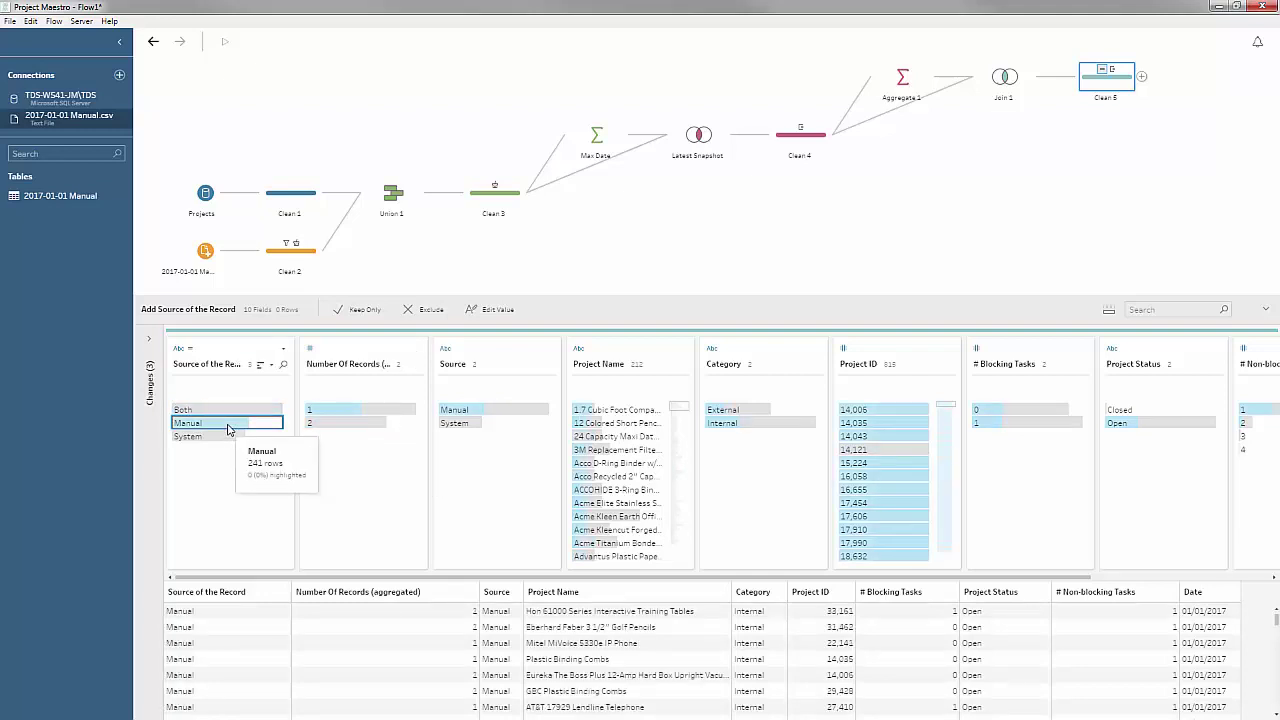
left_click(218, 438)
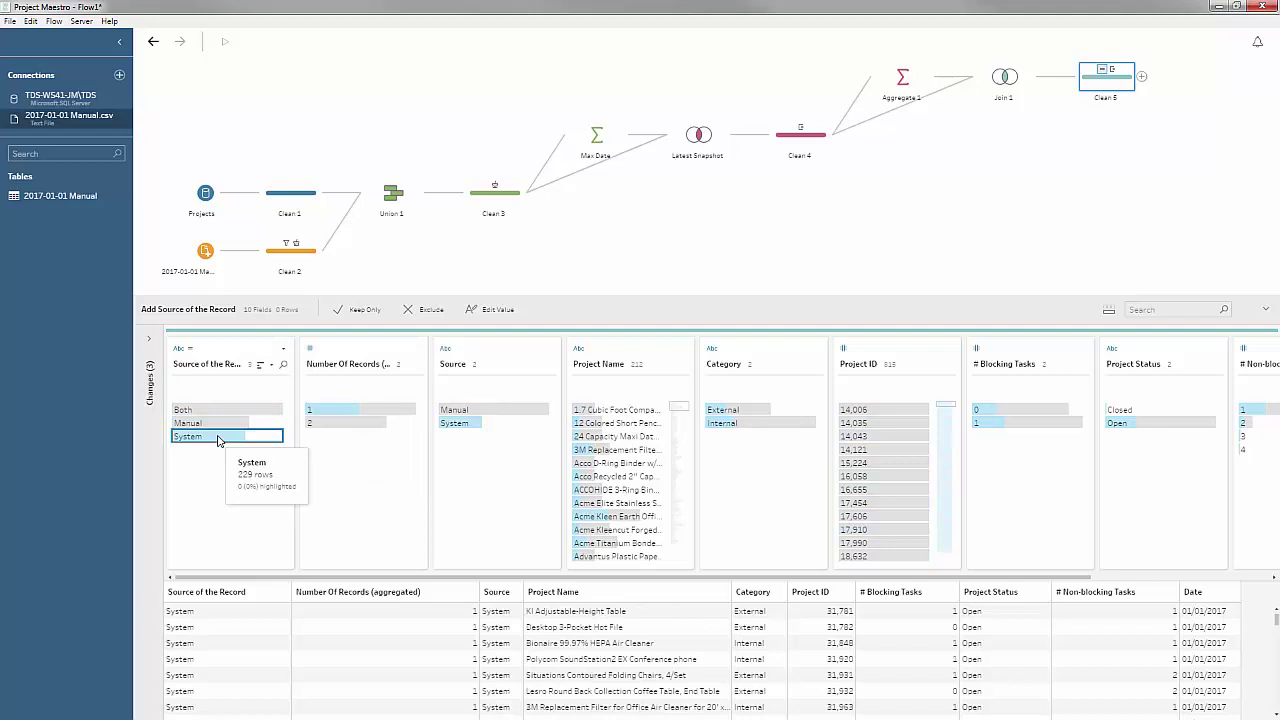
Remove the Source and Number Of Records (aggregated) fields, leaving 8 fields
left_click(511, 347)
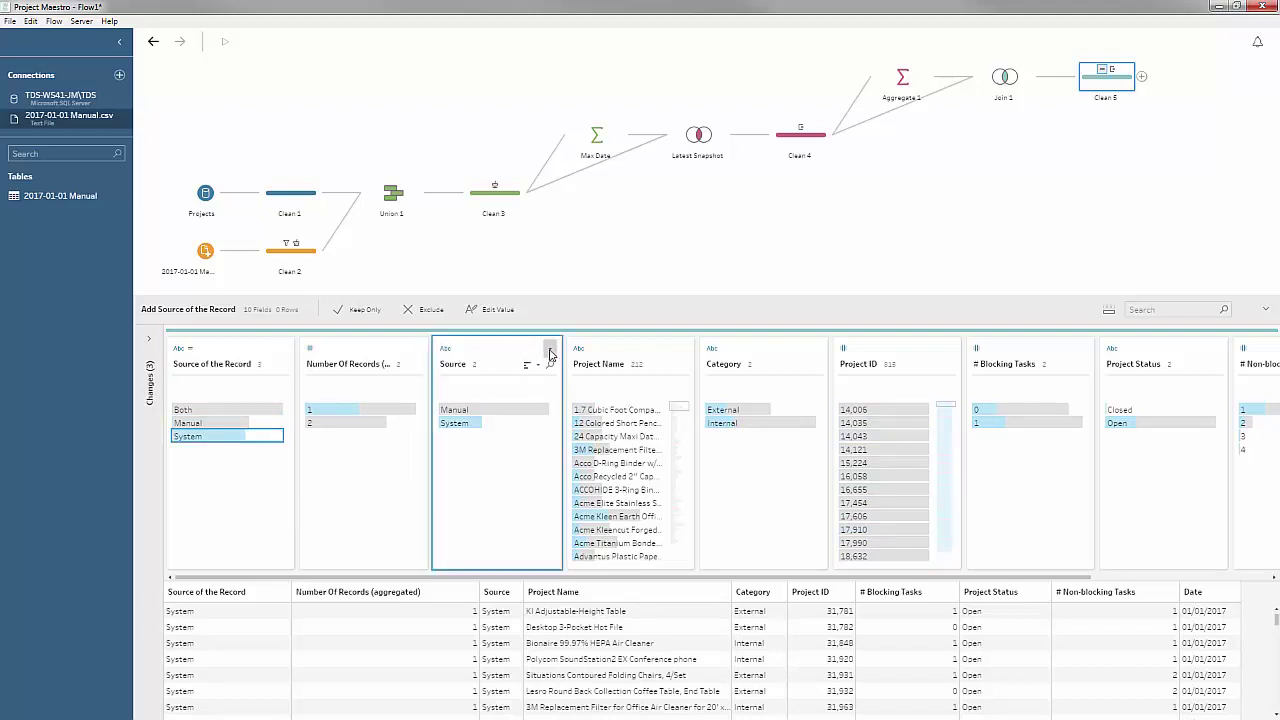
left_click(550, 352)
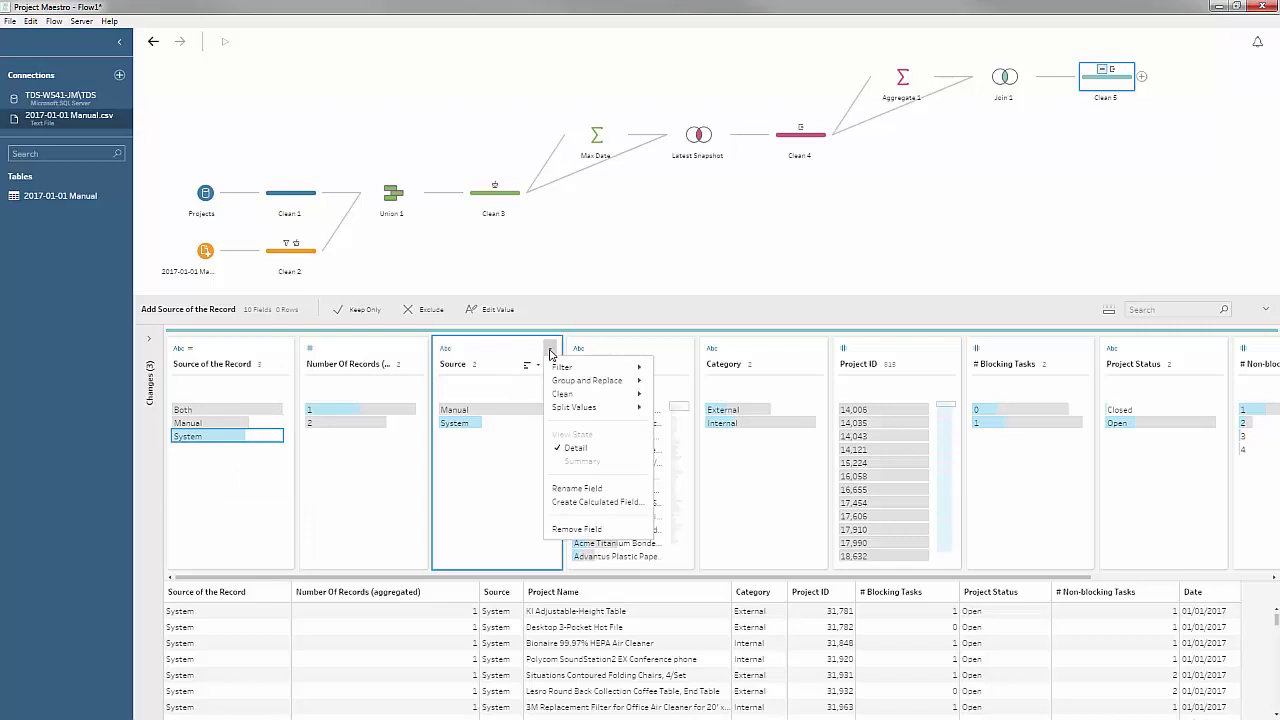
left_click(578, 530)
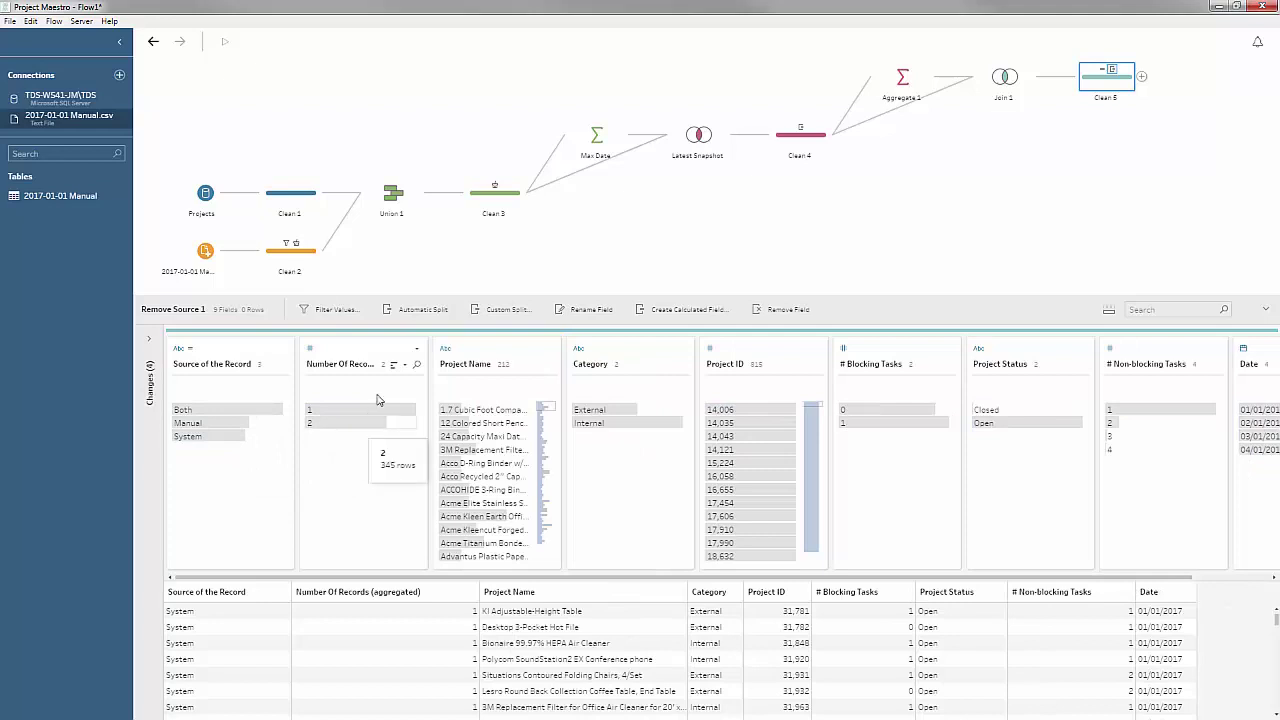
left_click(417, 352)
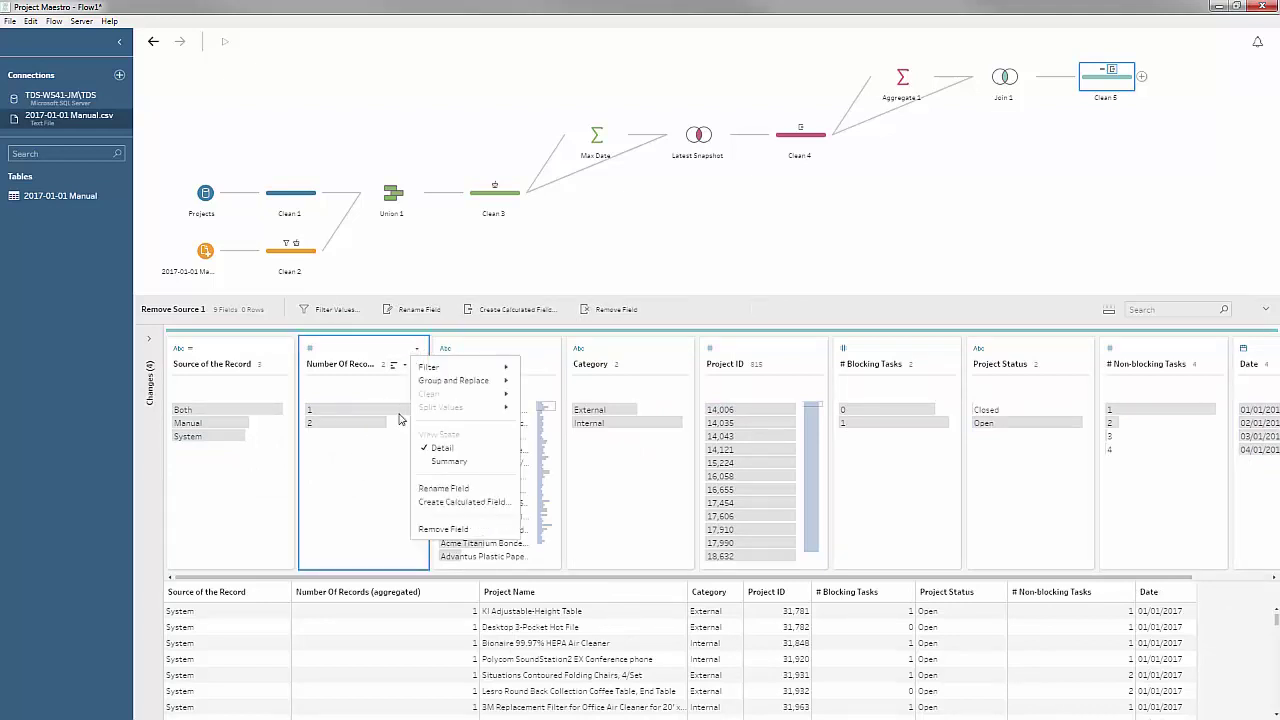
left_click(453, 530)
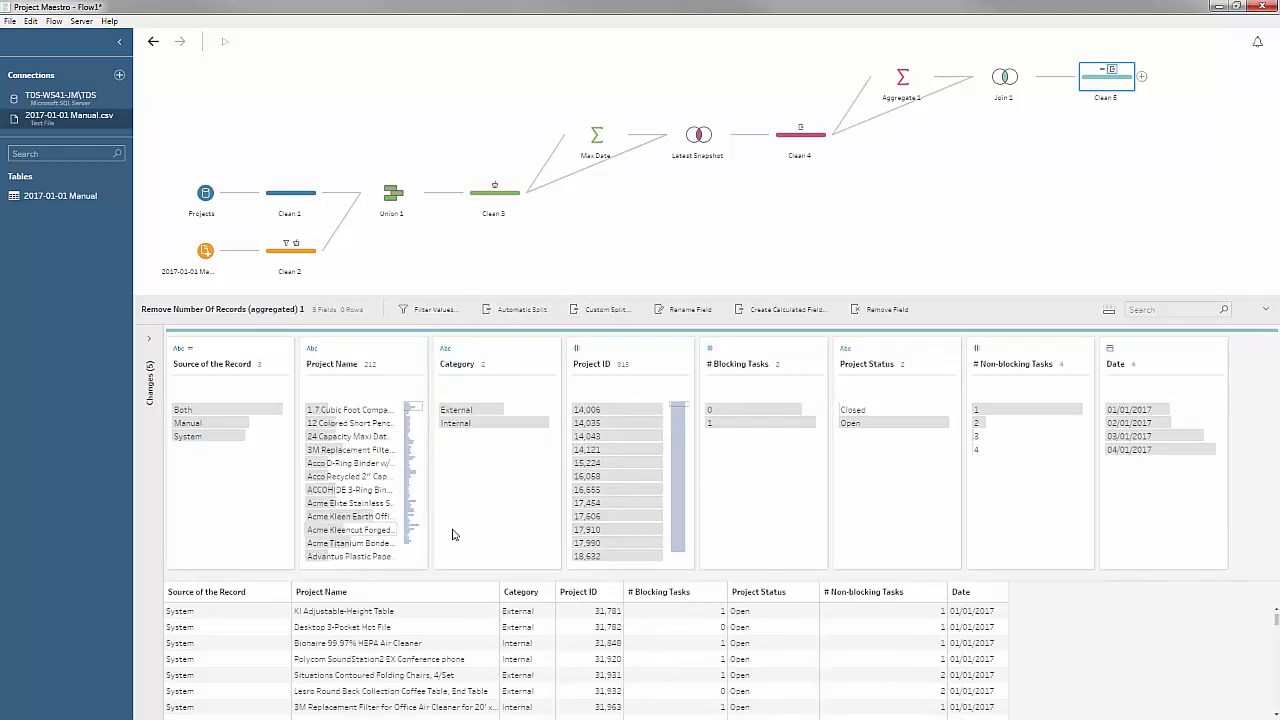